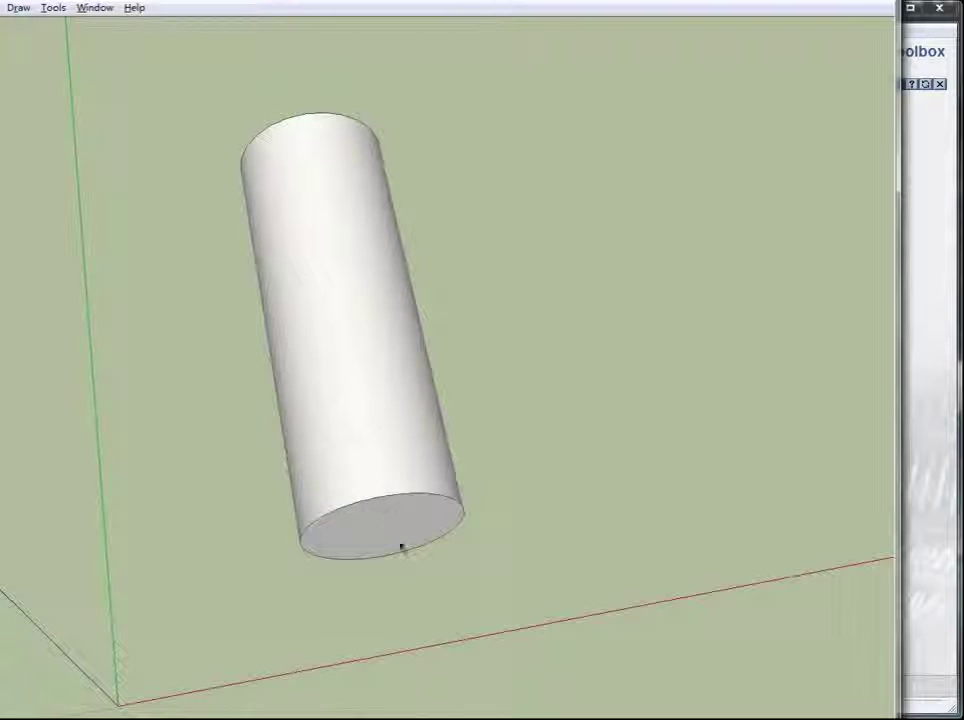
{"action": "left_click_drag", "start_coordinate": [402, 547], "coordinate": [390, 455]}
{"action": "middle_click_drag", "start_coordinate": [390, 455], "coordinate": [435, 325]}
{"action": "middle_click_drag", "start_coordinate": [390, 501], "coordinate": [391, 457]}
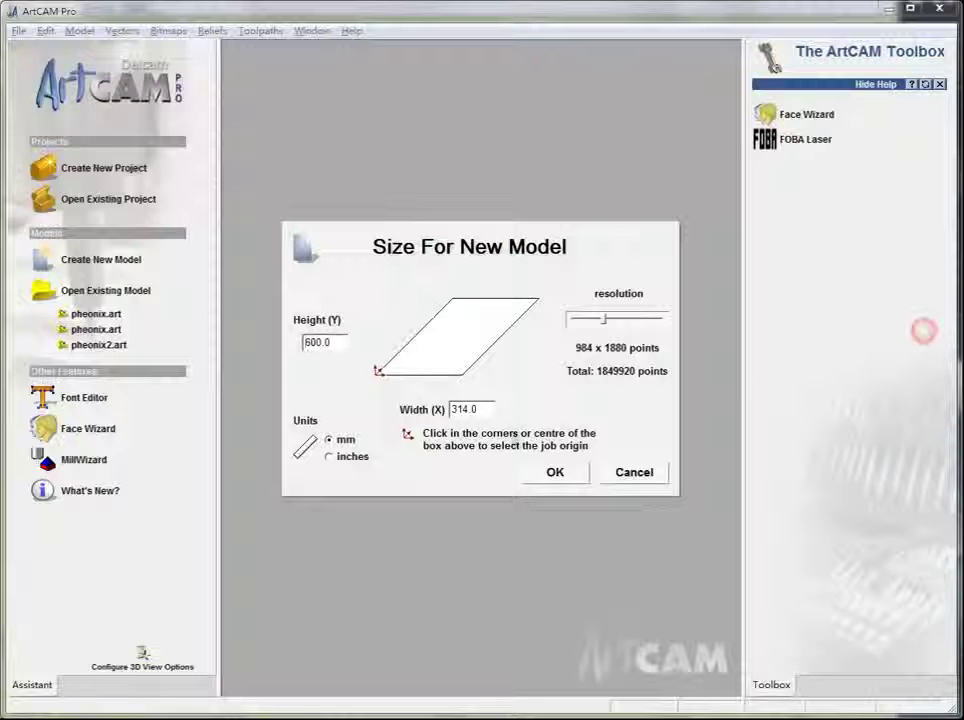
Create a new model 314 mm wide and 600 mm high.
{"action": "left_click", "coordinate": [490, 410]}
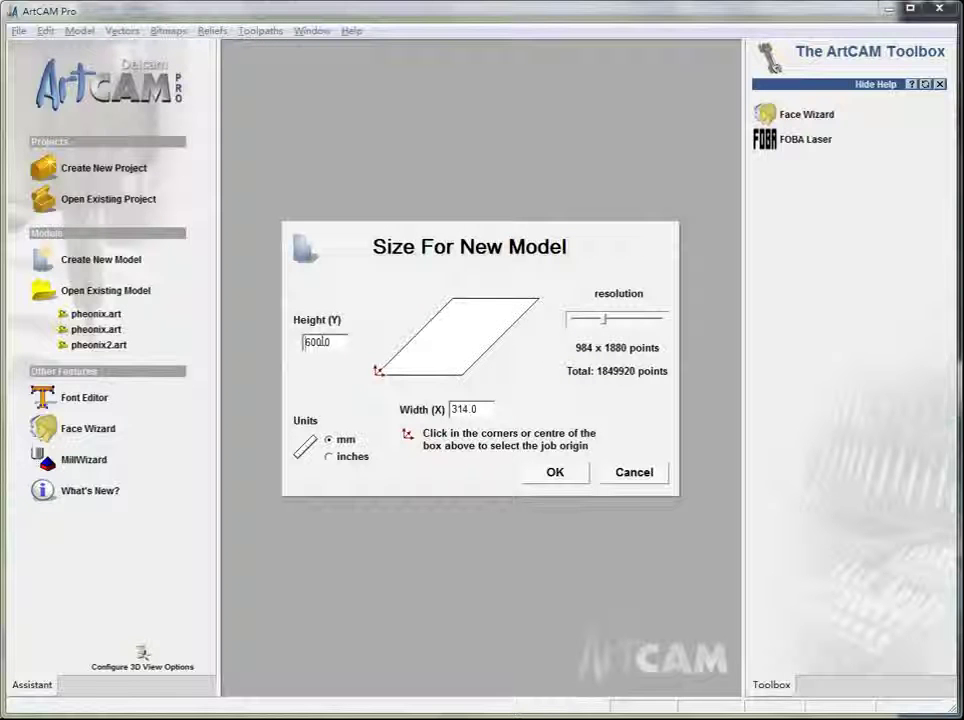
{"action": "left_click", "coordinate": [555, 474]}
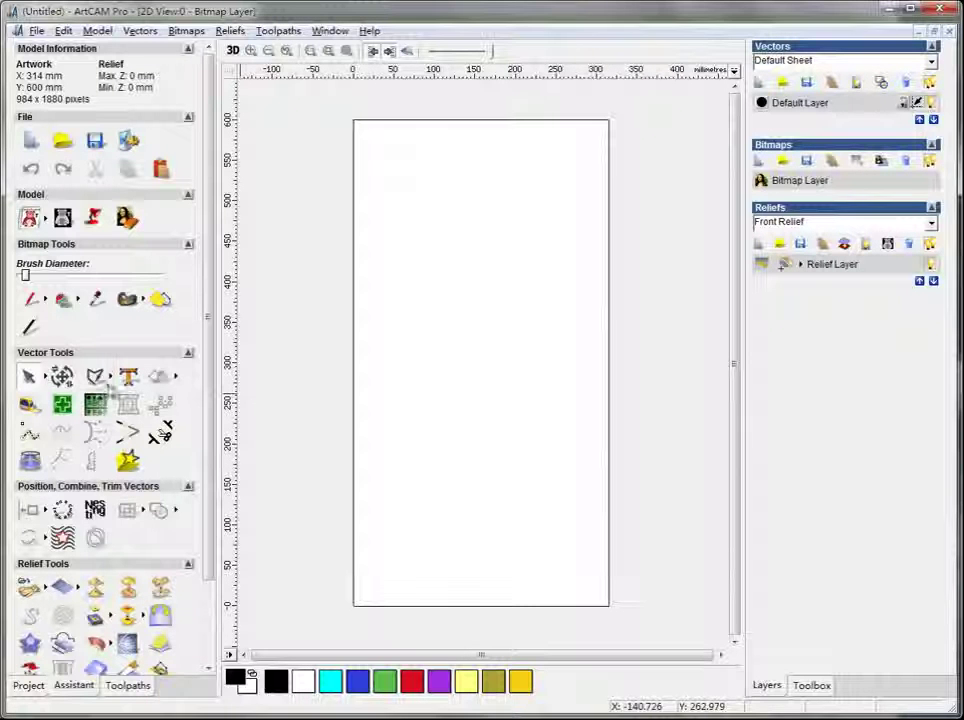
Draw a horizontal polyline about 335 mm long across the model's upper edge, overhanging both sides.
{"action": "left_click", "coordinate": [30, 432]}
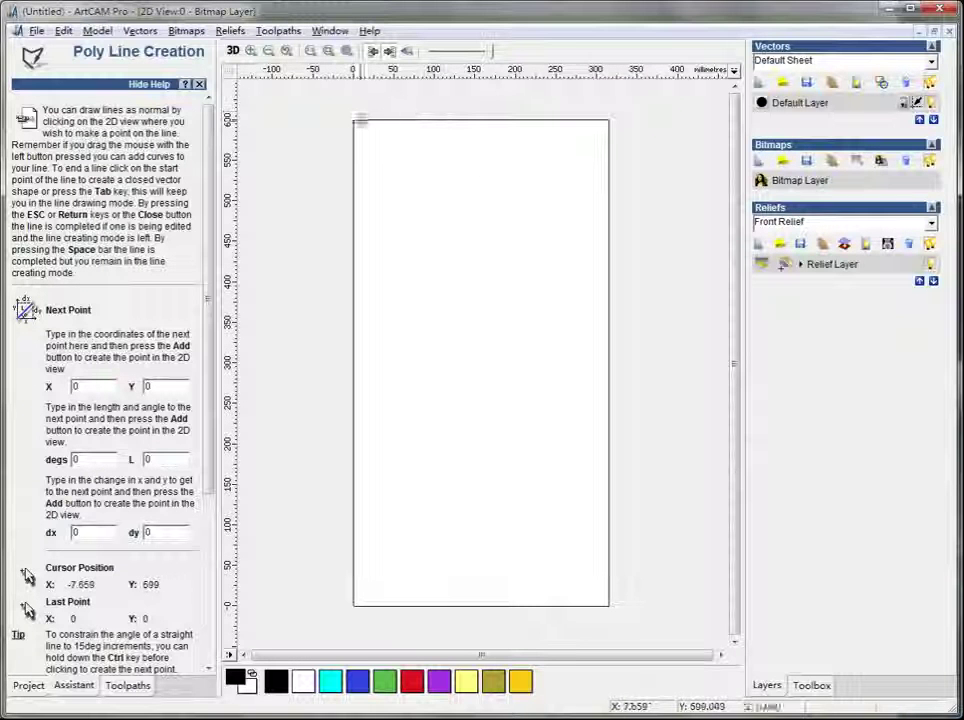
{"action": "left_click", "coordinate": [348, 121]}
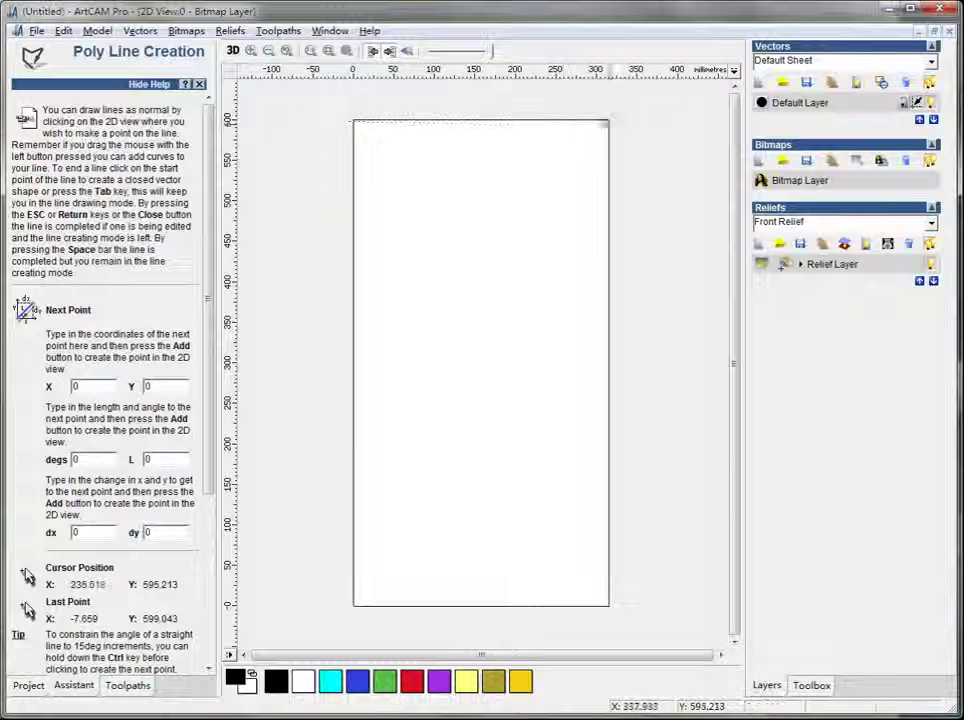
{"action": "left_click", "coordinate": [620, 123]}
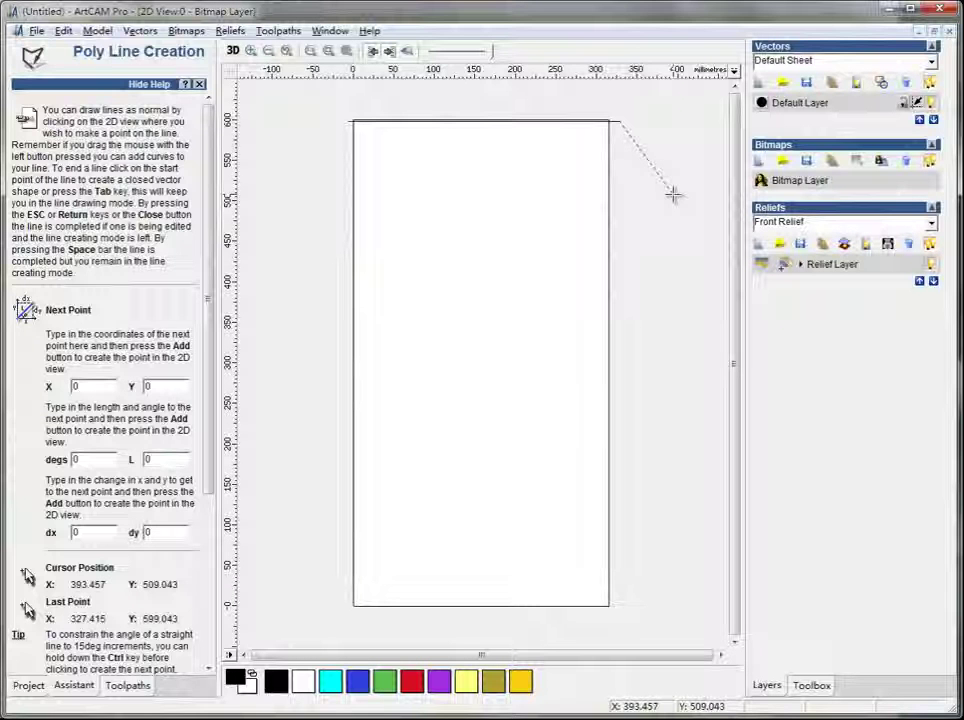
{"action": "key", "text": "Escape"}
Move the horizontal line down from the model's upper edge to about Y 553 mm.
{"action": "double_click", "coordinate": [473, 122]}
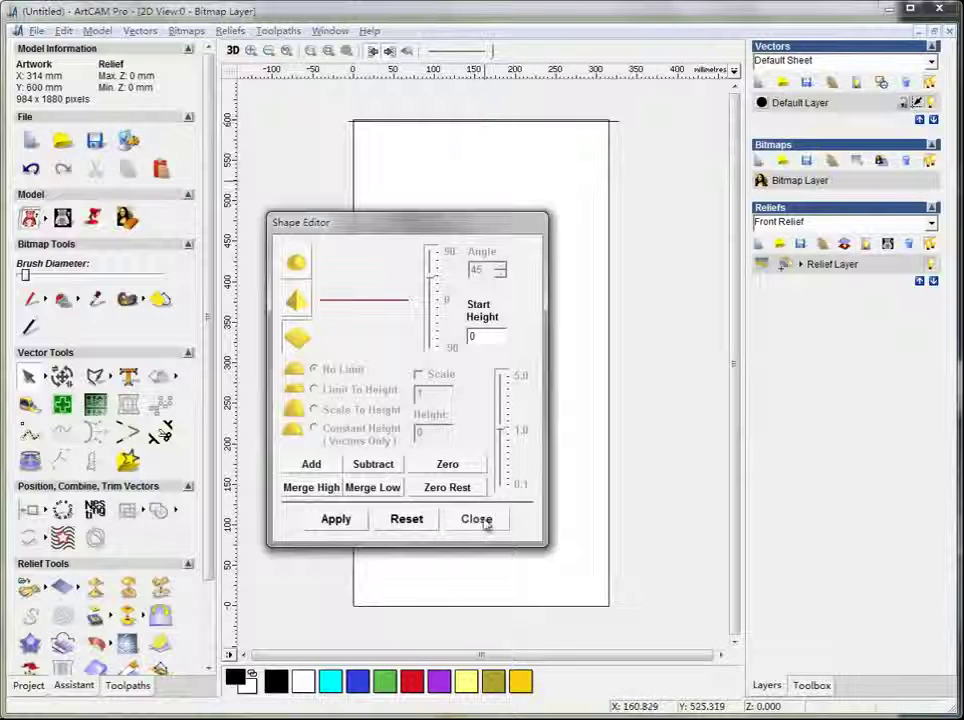
{"action": "left_click", "coordinate": [479, 518]}
{"action": "left_click", "coordinate": [506, 121]}
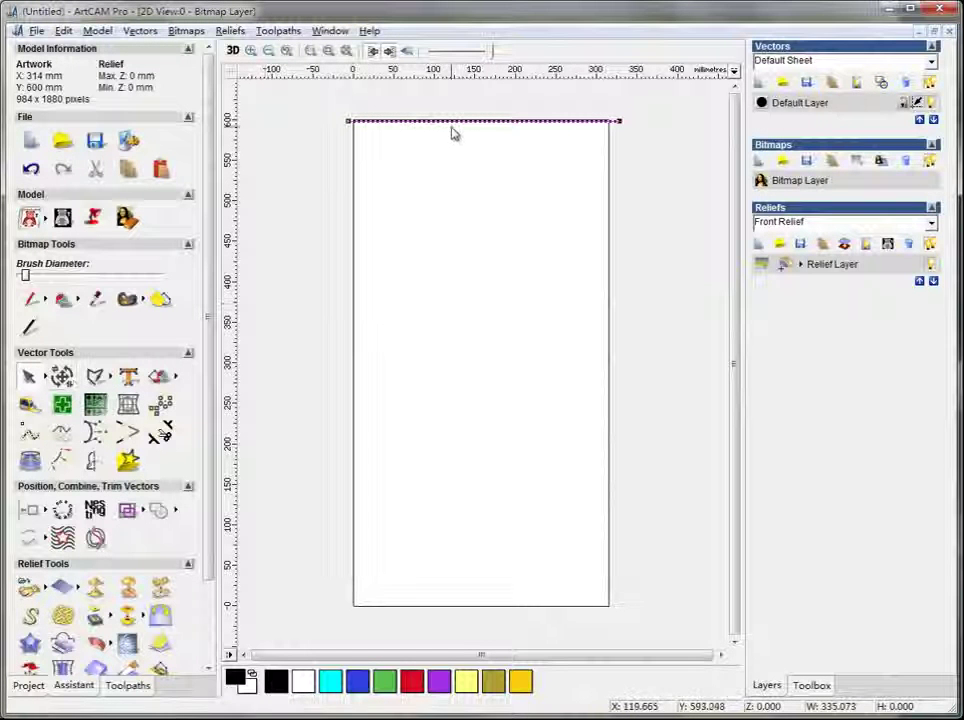
{"action": "left_click_drag", "start_coordinate": [454, 121], "coordinate": [453, 128]}
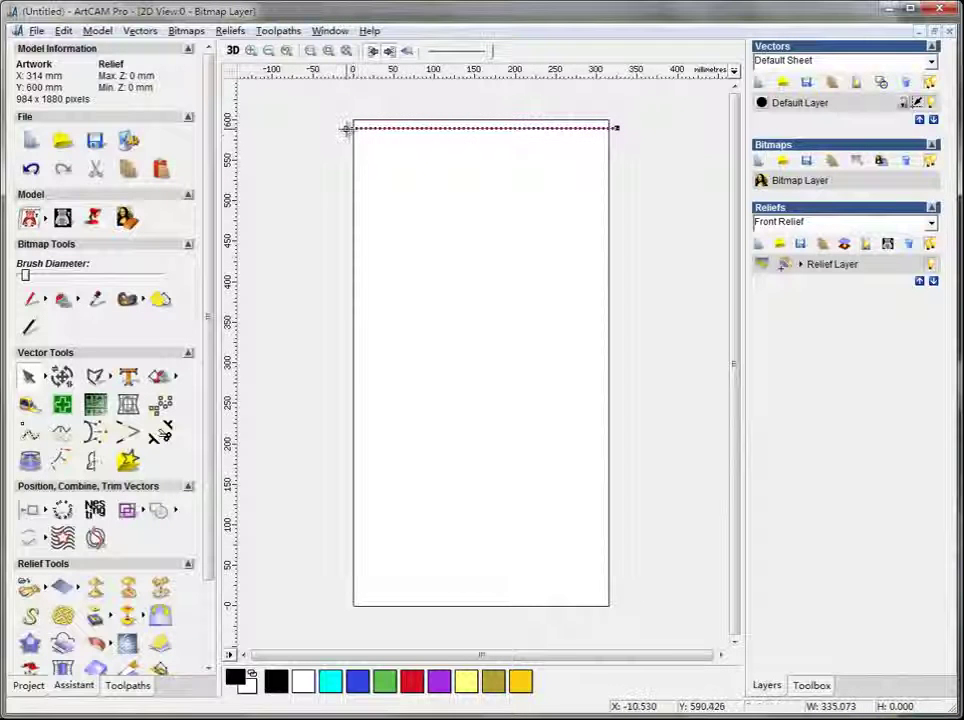
{"action": "scroll", "coordinate": [346, 129], "scroll_direction": "up", "scroll_amount": 1}
{"action": "scroll", "coordinate": [286, 108], "scroll_direction": "up", "scroll_amount": 1}
{"action": "scroll", "coordinate": [283, 112], "scroll_direction": "down", "scroll_amount": 1}
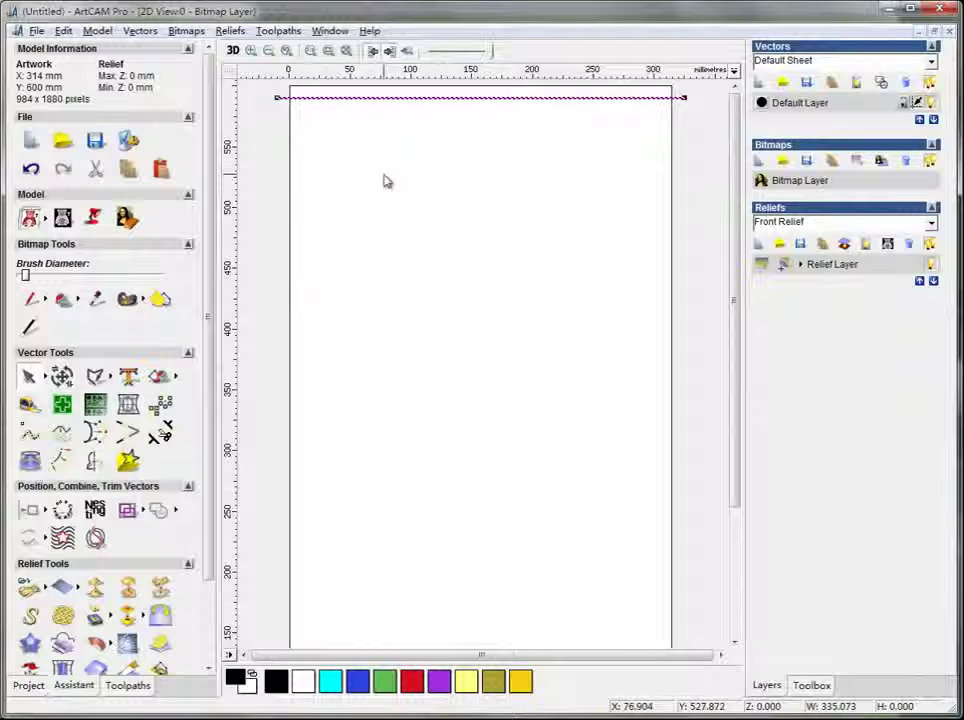
{"action": "left_click", "coordinate": [454, 167]}
{"action": "left_click", "coordinate": [433, 97]}
{"action": "left_click_drag", "start_coordinate": [433, 97], "coordinate": [435, 144]}
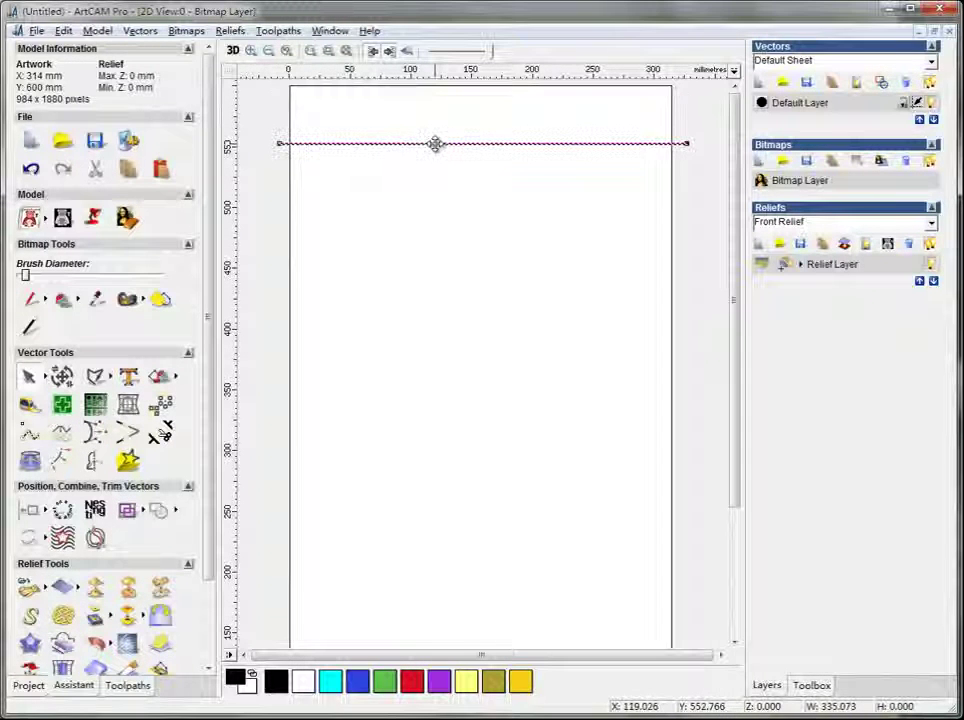
Copy the horizontal line down the model three times, at about Y 415, 218 and 65 mm.
{"action": "left_click", "coordinate": [488, 215]}
{"action": "double_click", "coordinate": [502, 146]}
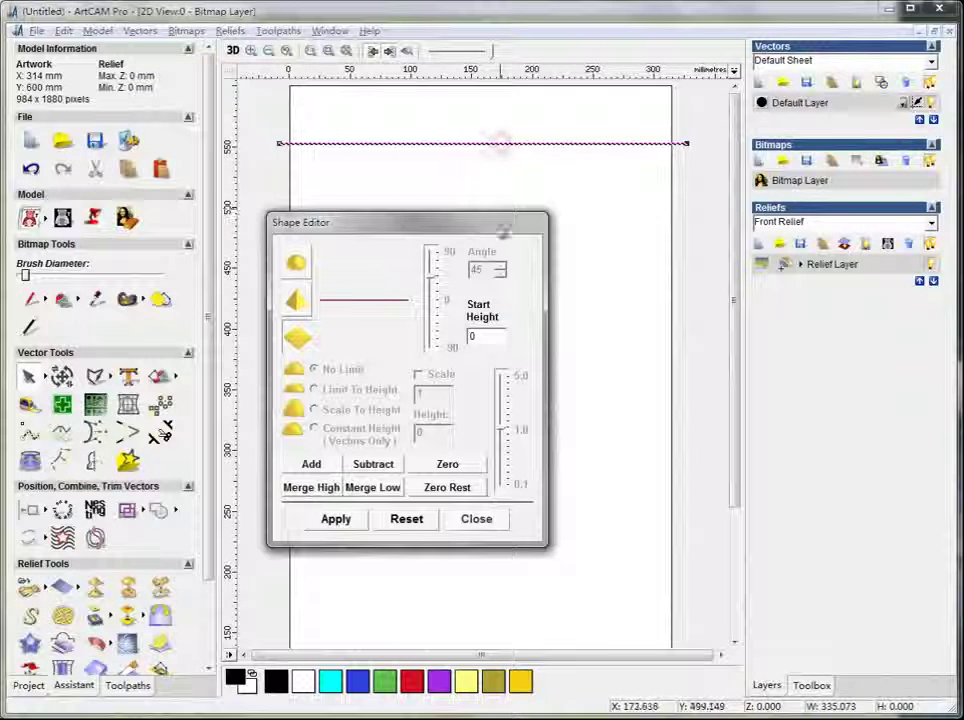
{"action": "left_click", "coordinate": [476, 518]}
{"action": "left_click_drag", "start_coordinate": [534, 144], "coordinate": [536, 312]}
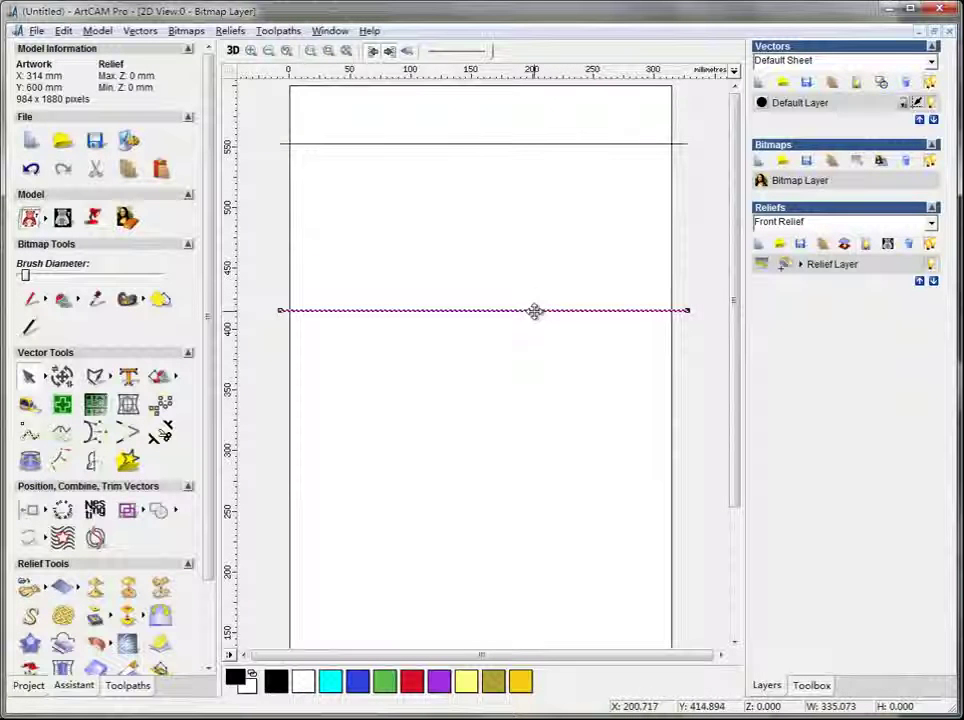
{"action": "scroll", "coordinate": [534, 321], "scroll_direction": "down", "scroll_amount": 1}
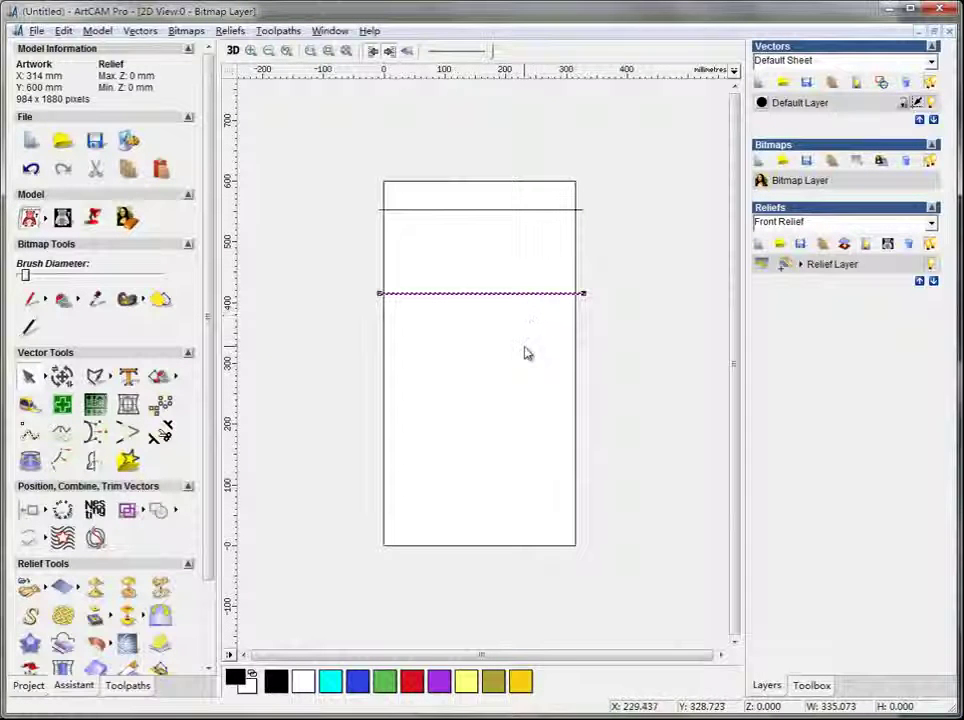
{"action": "left_click_drag", "start_coordinate": [503, 293], "coordinate": [503, 413]}
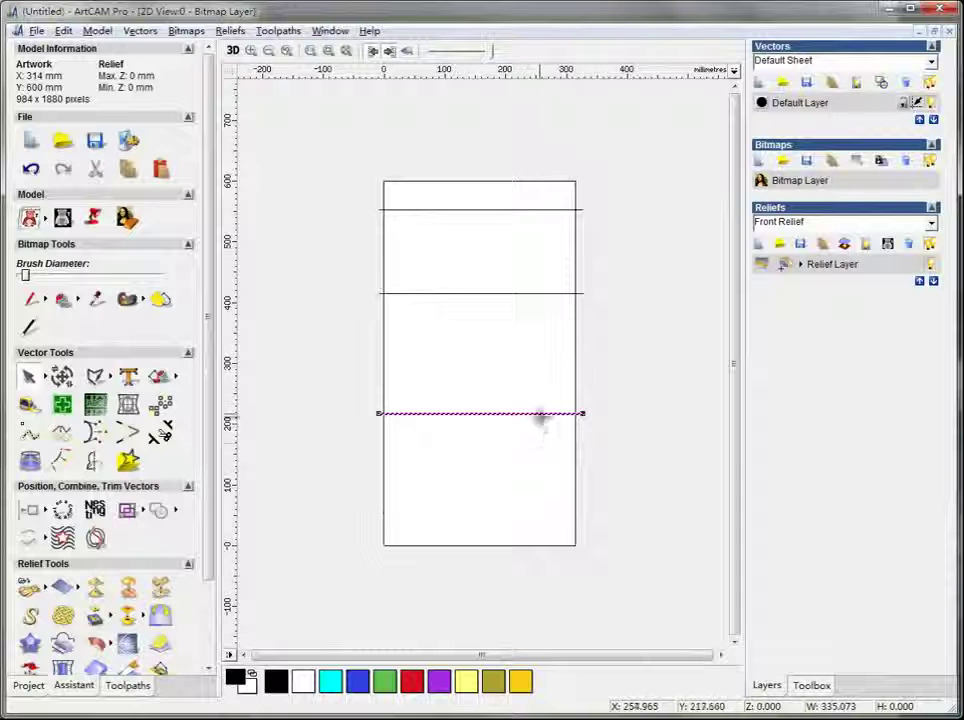
{"action": "left_click_drag", "start_coordinate": [540, 415], "coordinate": [540, 506]}
{"action": "left_click_drag", "start_coordinate": [352, 140], "coordinate": [640, 595]}
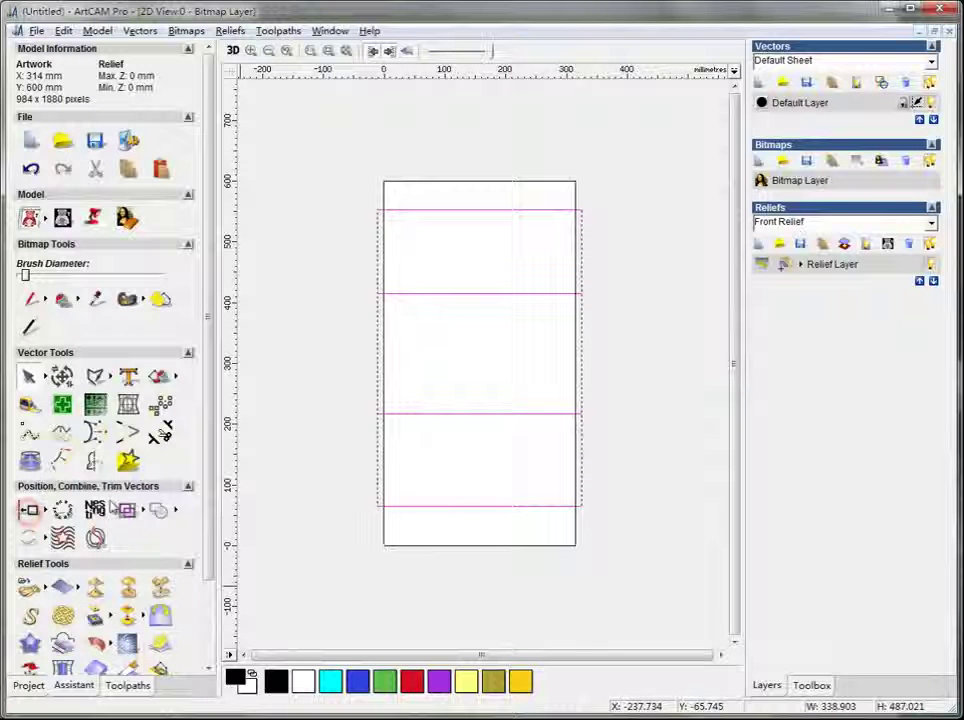
{"action": "left_click", "coordinate": [668, 388]}
Start a Machine Vectors toolpath on the uppermost line with a finish depth of 10 mm.
{"action": "left_click", "coordinate": [508, 210]}
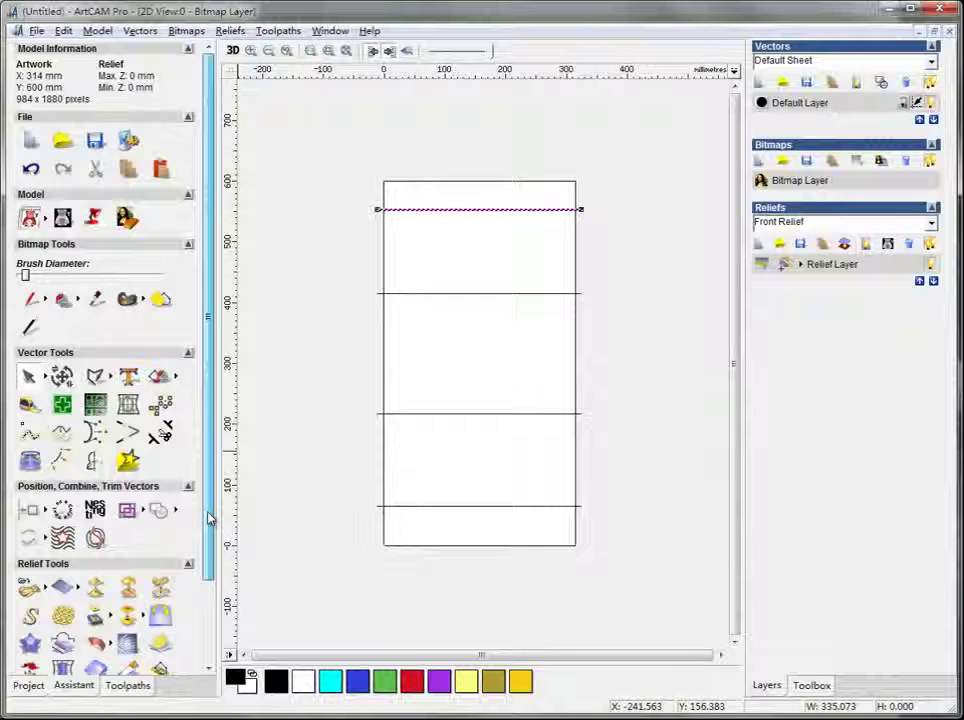
{"action": "scroll", "coordinate": [210, 518], "scroll_direction": "down", "scroll_amount": 5}
{"action": "left_click", "coordinate": [128, 685]}
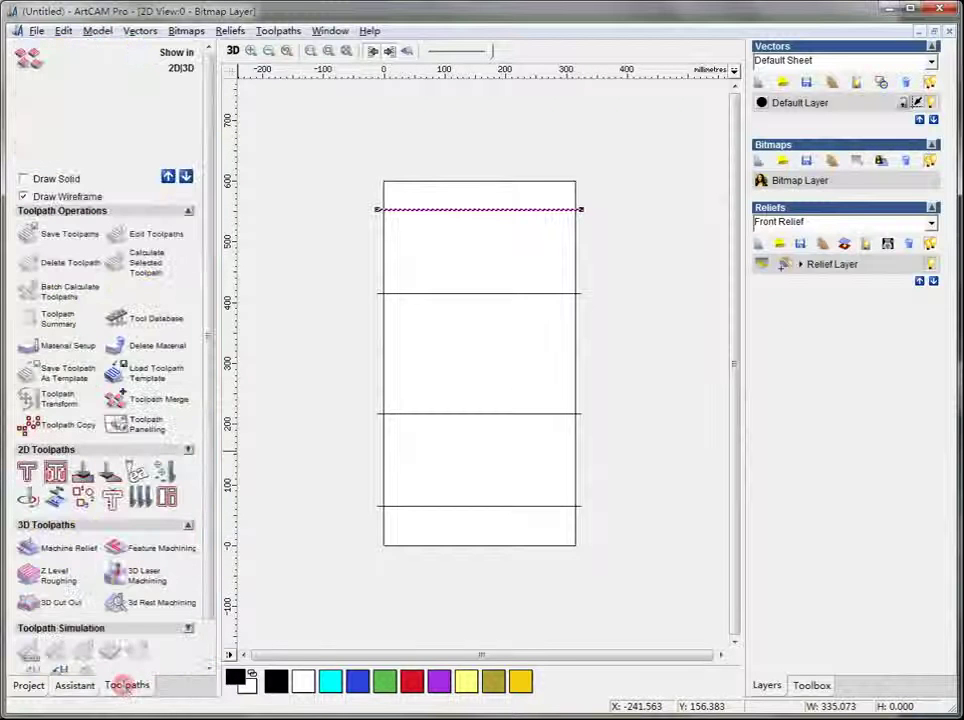
{"action": "left_click", "coordinate": [28, 503]}
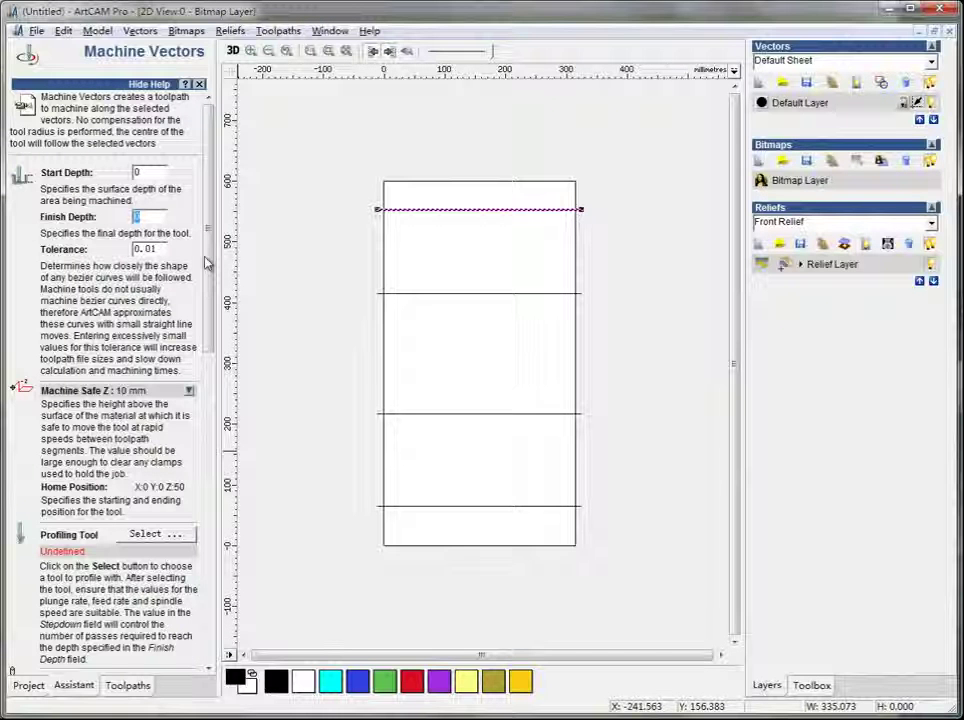
{"action": "type", "text": "10"}
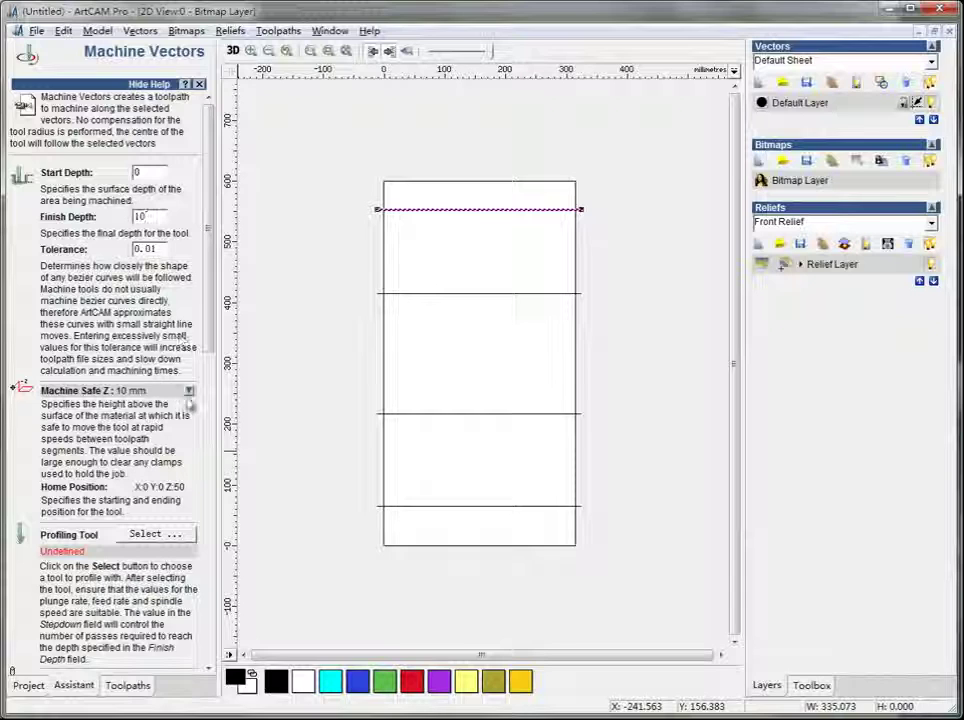
Choose the V-Bit 32 mm 90 degree from the V-Carving group as the profiling tool.
{"action": "left_click_drag", "start_coordinate": [210, 335], "coordinate": [210, 385]}
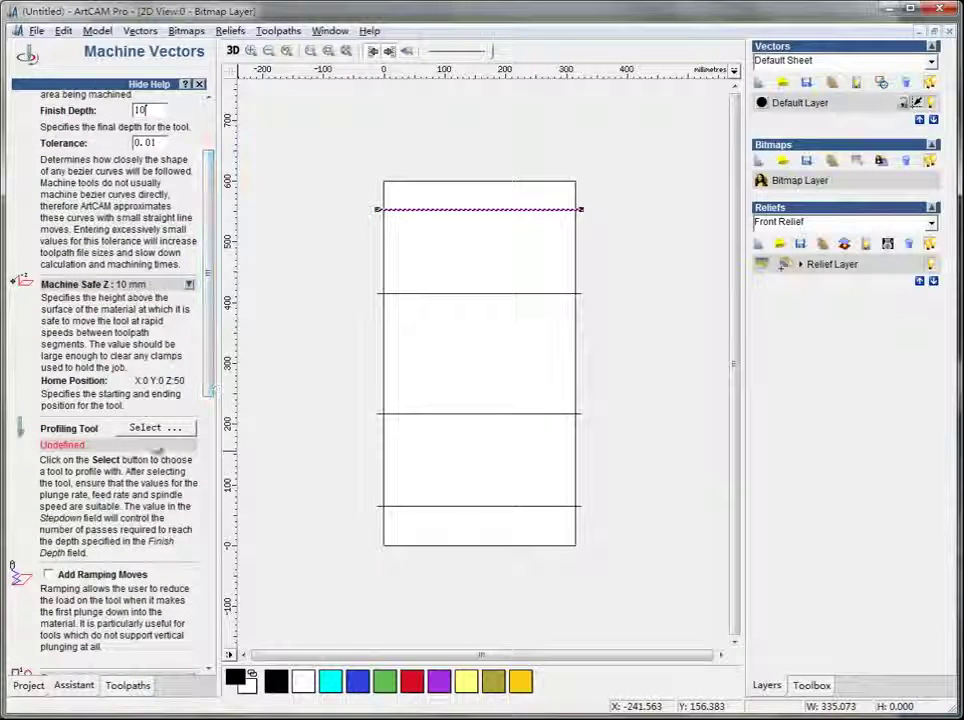
{"action": "left_click", "coordinate": [145, 428]}
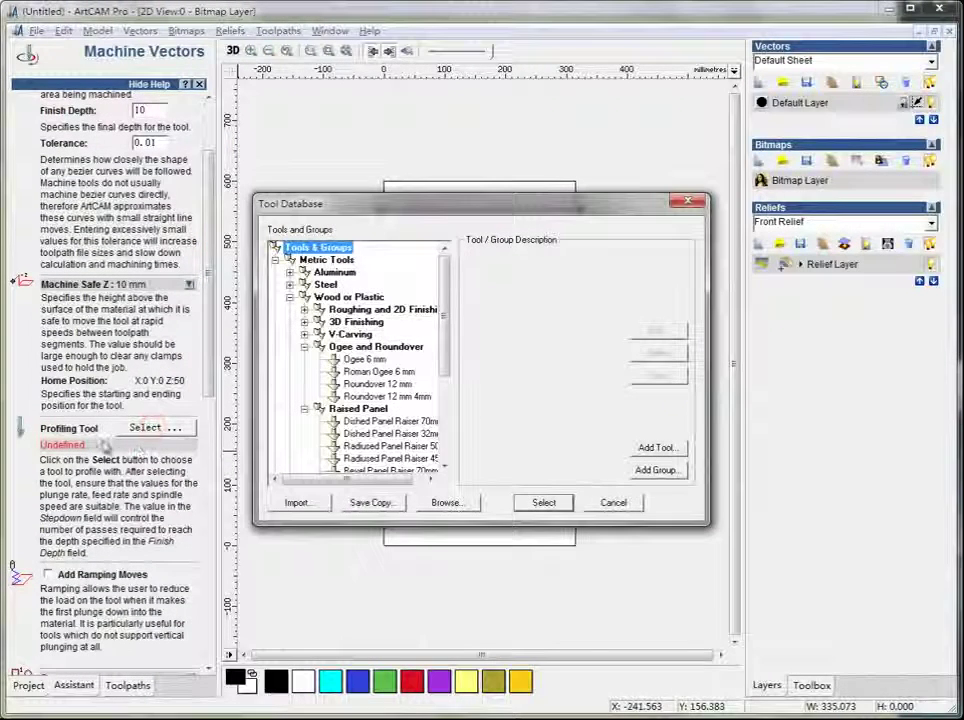
{"action": "left_click", "coordinate": [304, 336]}
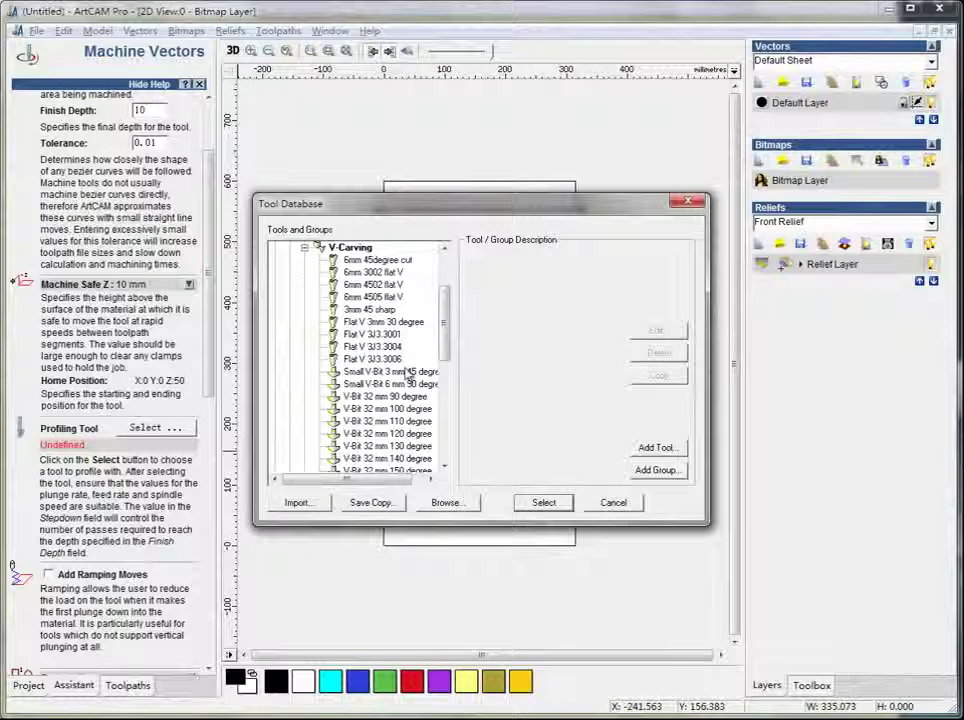
{"action": "left_click", "coordinate": [370, 397]}
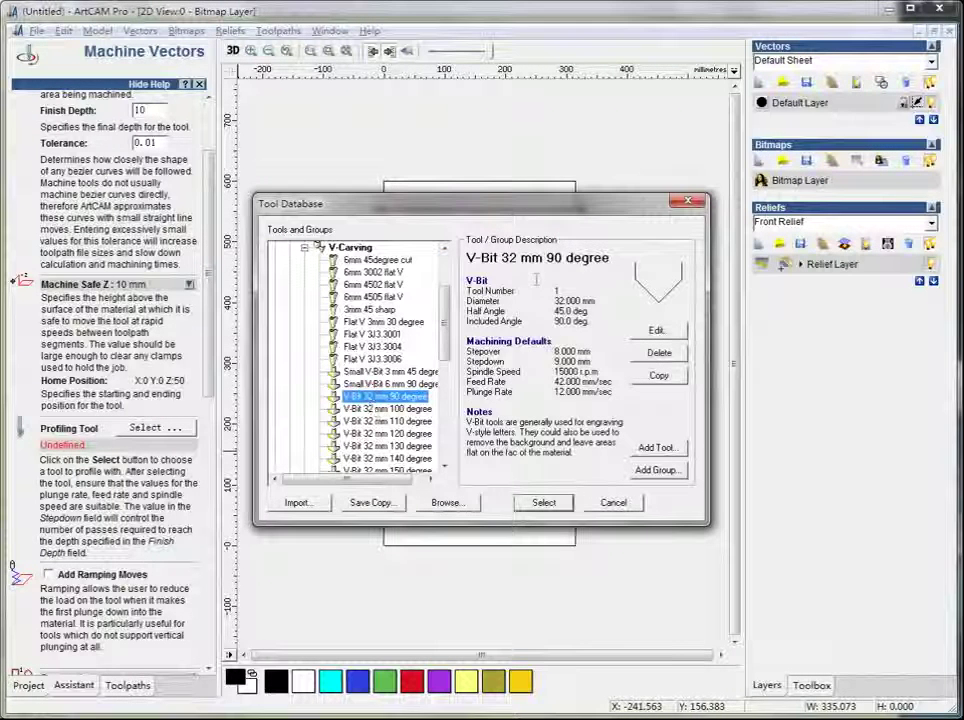
{"action": "left_click", "coordinate": [551, 508]}
Define the material as 12 mm thick, with a top offset of 0 and a bottom offset of 12 mm.
{"action": "left_click_drag", "start_coordinate": [208, 383], "coordinate": [207, 409]}
{"action": "left_click", "coordinate": [183, 401]}
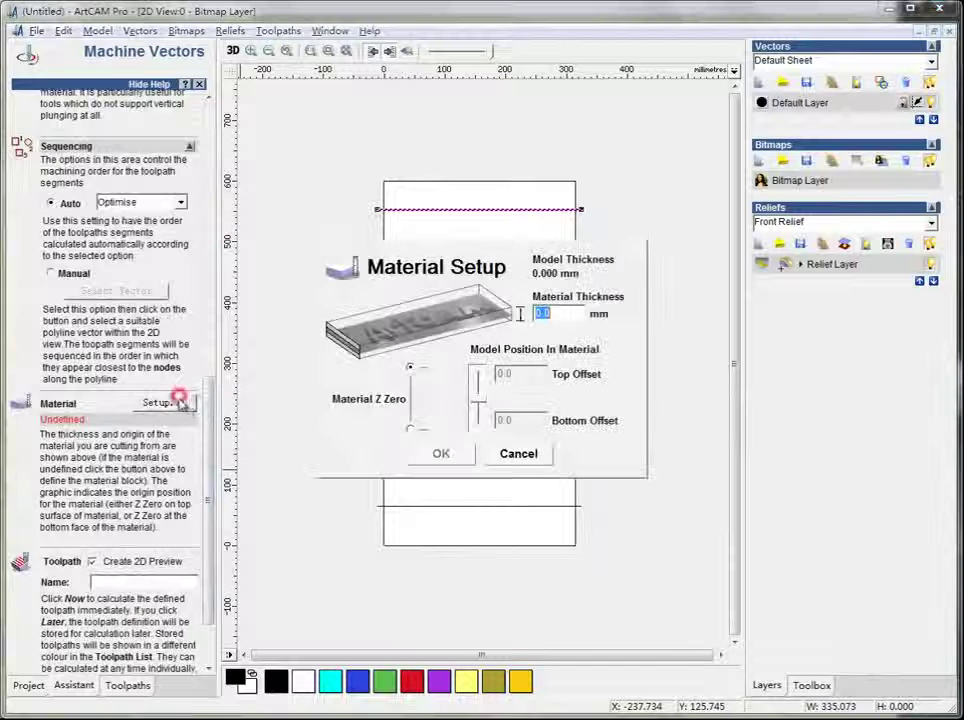
{"action": "type", "text": "12"}
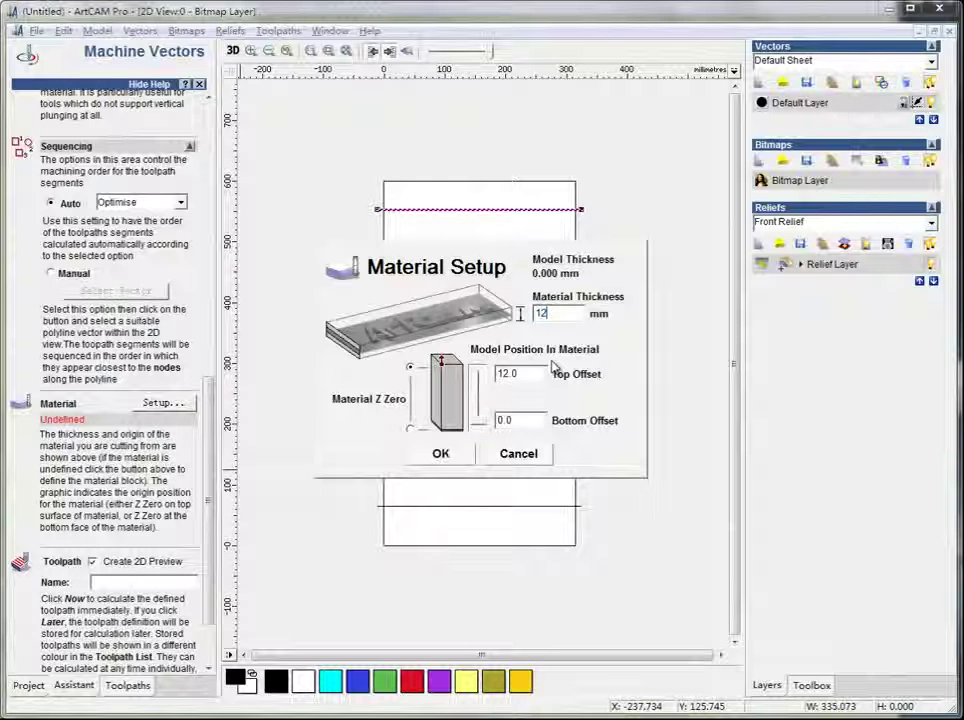
{"action": "left_click", "coordinate": [409, 428]}
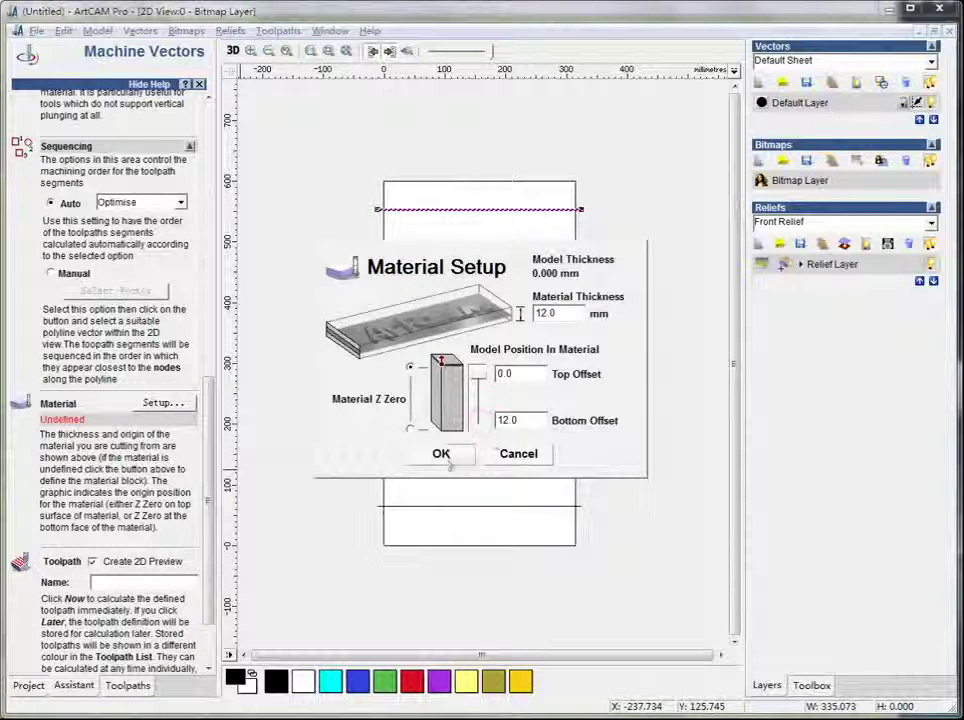
{"action": "left_click", "coordinate": [440, 453]}
Calculate the uppermost line's Machine Vectors toolpath immediately and leave the toolpath settings.
{"action": "left_click", "coordinate": [207, 516]}
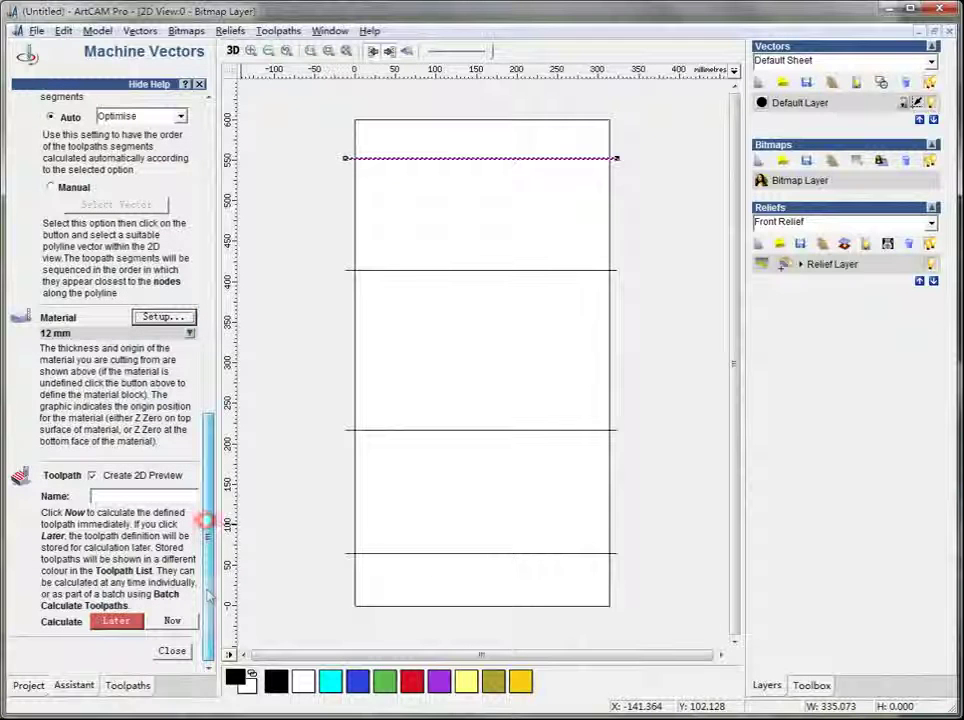
{"action": "left_click", "coordinate": [182, 622]}
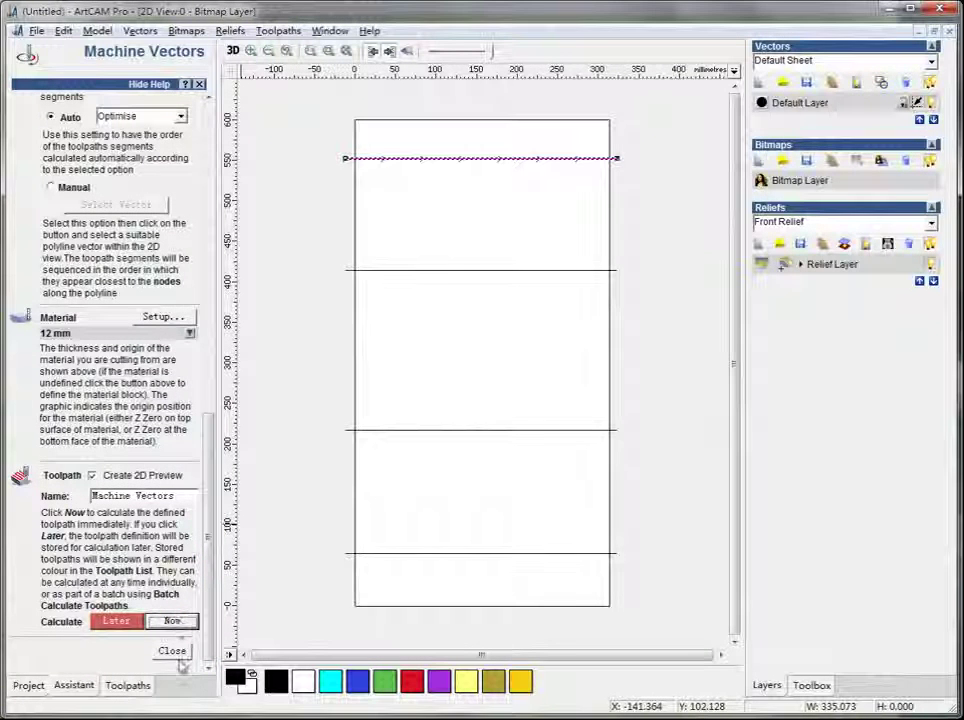
{"action": "left_click", "coordinate": [178, 655]}
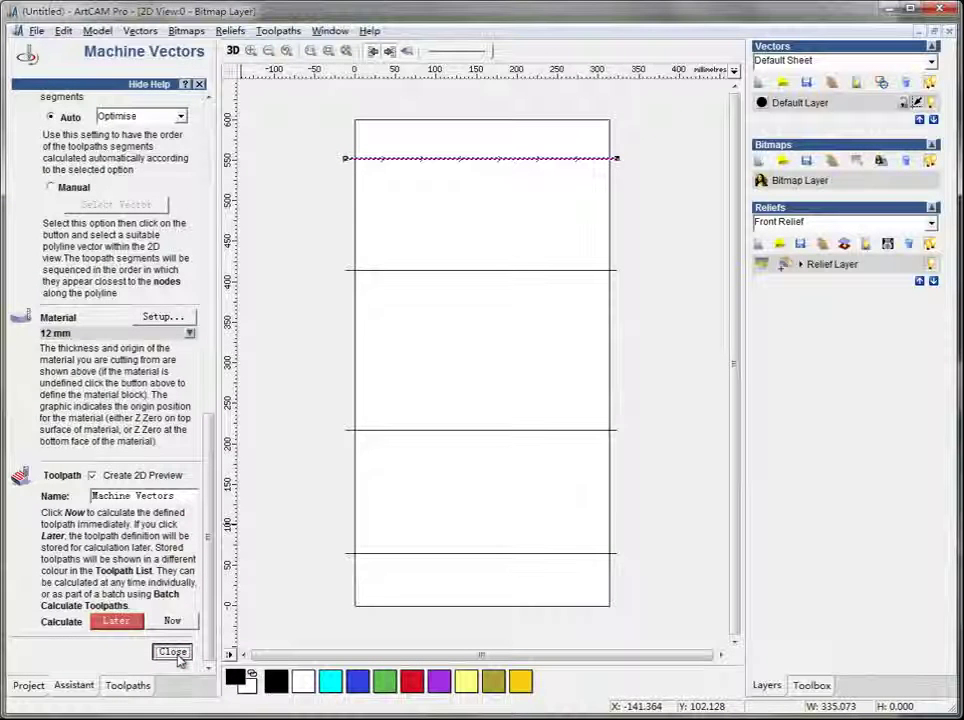
{"action": "left_click", "coordinate": [174, 652]}
Start a Machine Vectors toolpath on the second line from the top with a finish depth of 10 mm.
{"action": "left_click", "coordinate": [475, 270]}
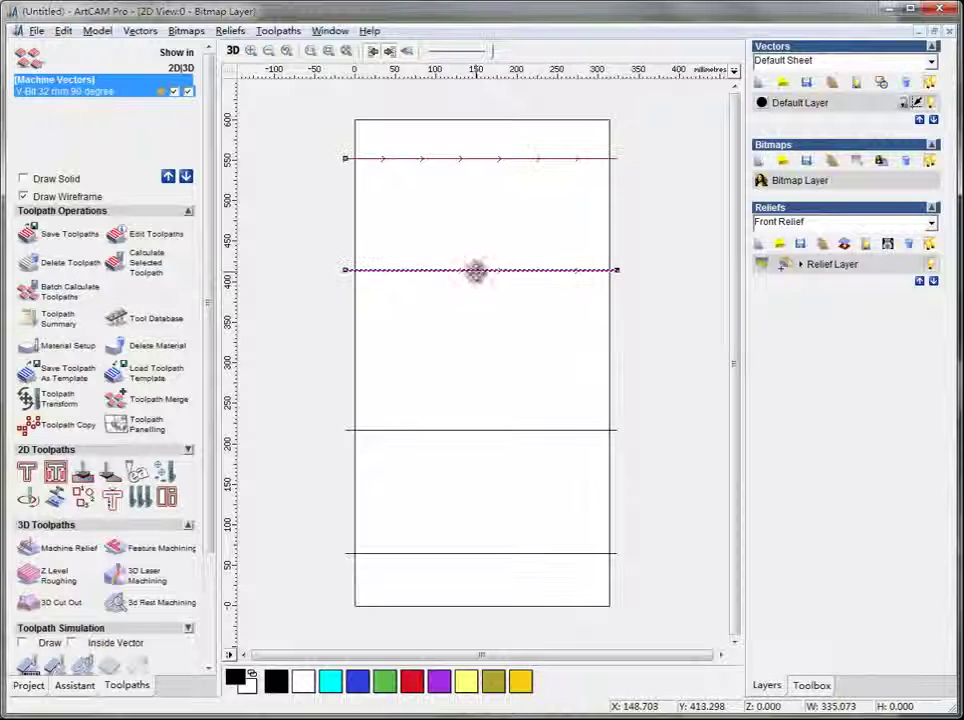
{"action": "left_click", "coordinate": [26, 499]}
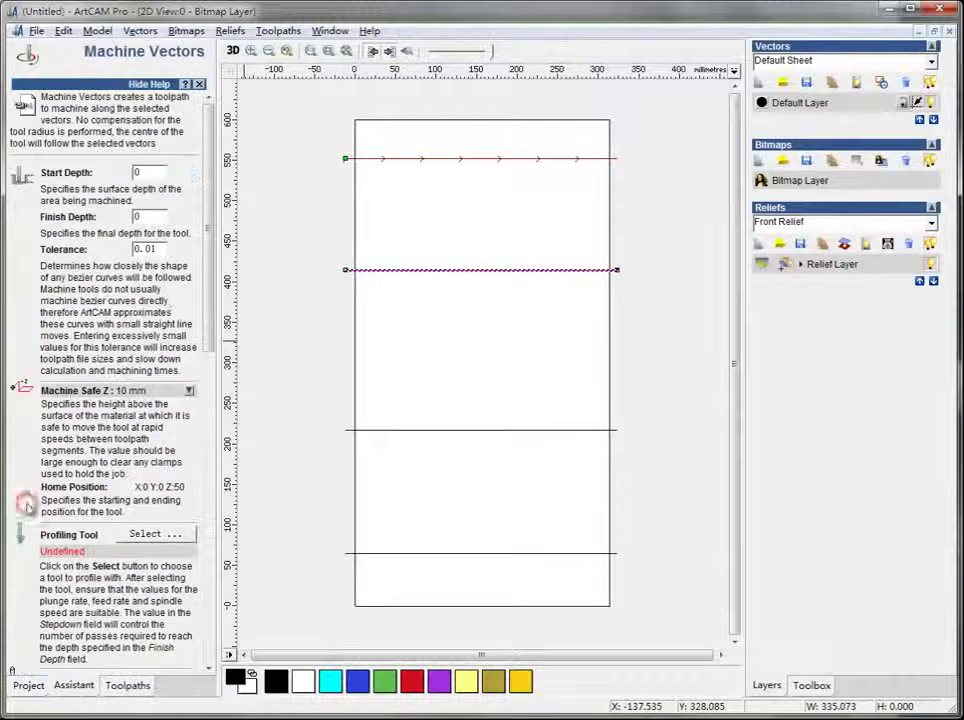
{"action": "scroll", "coordinate": [207, 297], "scroll_direction": "down", "scroll_amount": 3}
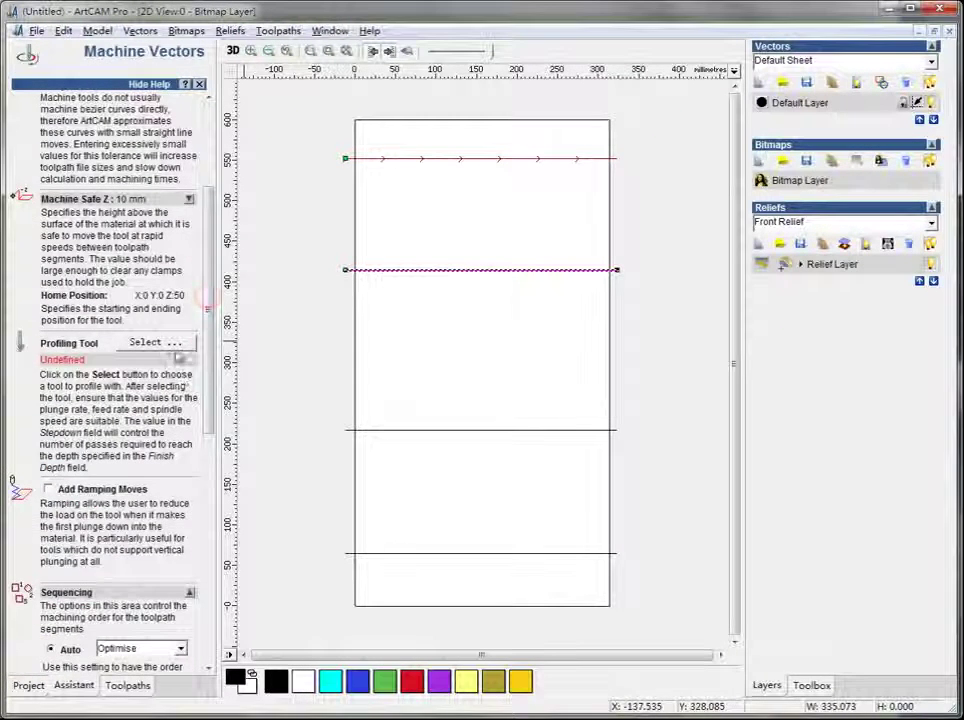
{"action": "scroll", "coordinate": [207, 330], "scroll_direction": "up", "scroll_amount": 3}
{"action": "left_click", "coordinate": [135, 217]}
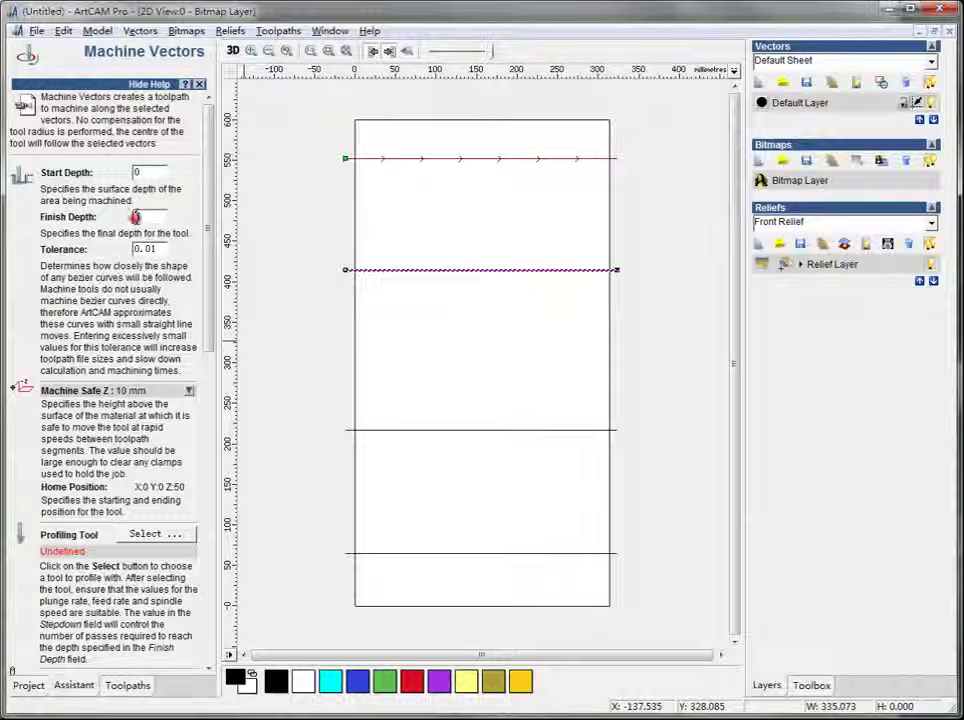
{"action": "type", "text": "5"}
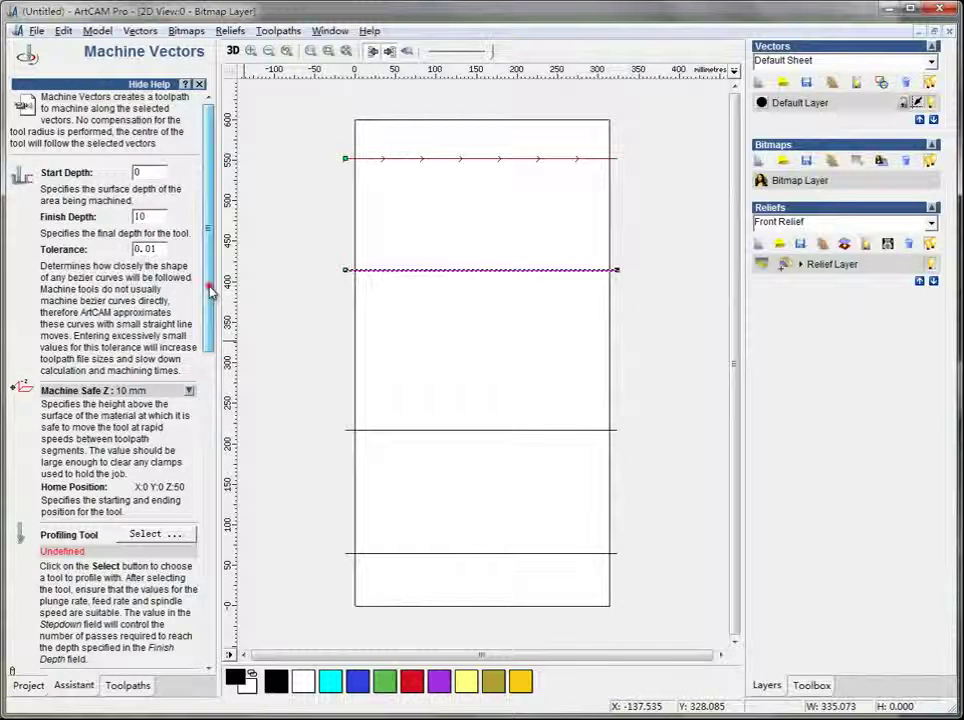
Choose the V-Bit 32 mm 120 degree from the V-Carving group as the second line's profiling tool.
{"action": "scroll", "coordinate": [212, 290], "scroll_direction": "down", "scroll_amount": 3}
{"action": "left_click", "coordinate": [158, 378]}
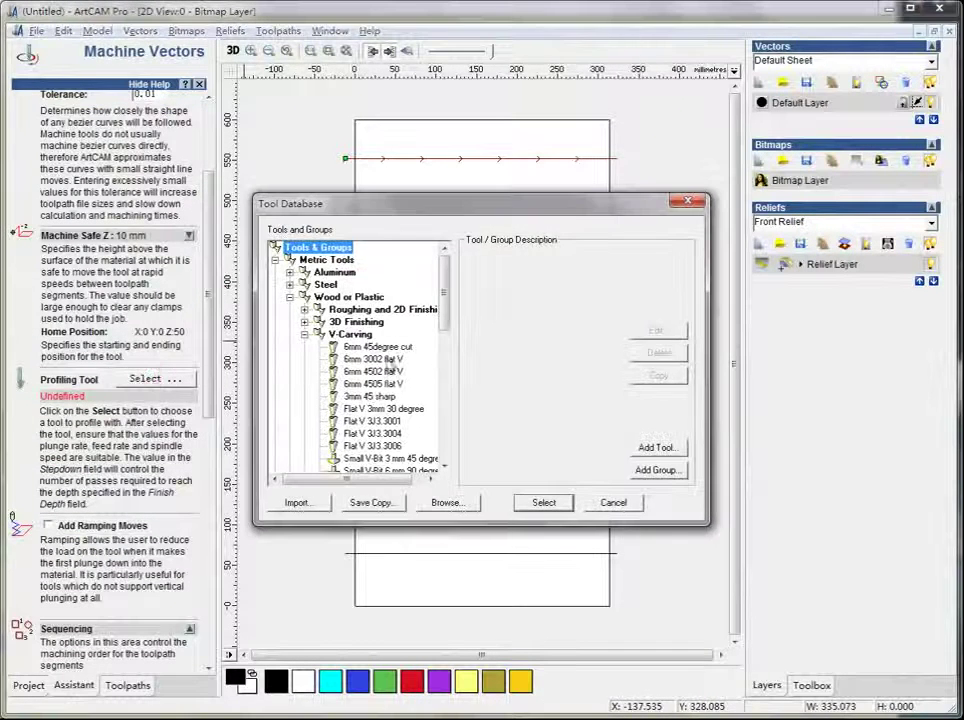
{"action": "left_click", "coordinate": [305, 334]}
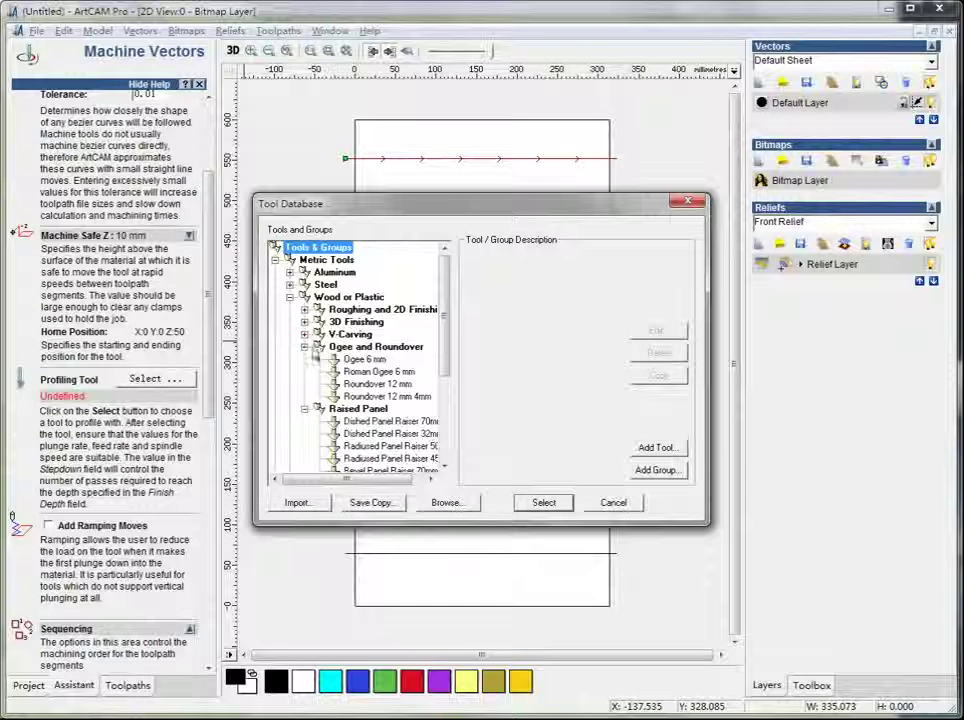
{"action": "left_click", "coordinate": [304, 346]}
{"action": "left_click", "coordinate": [305, 334]}
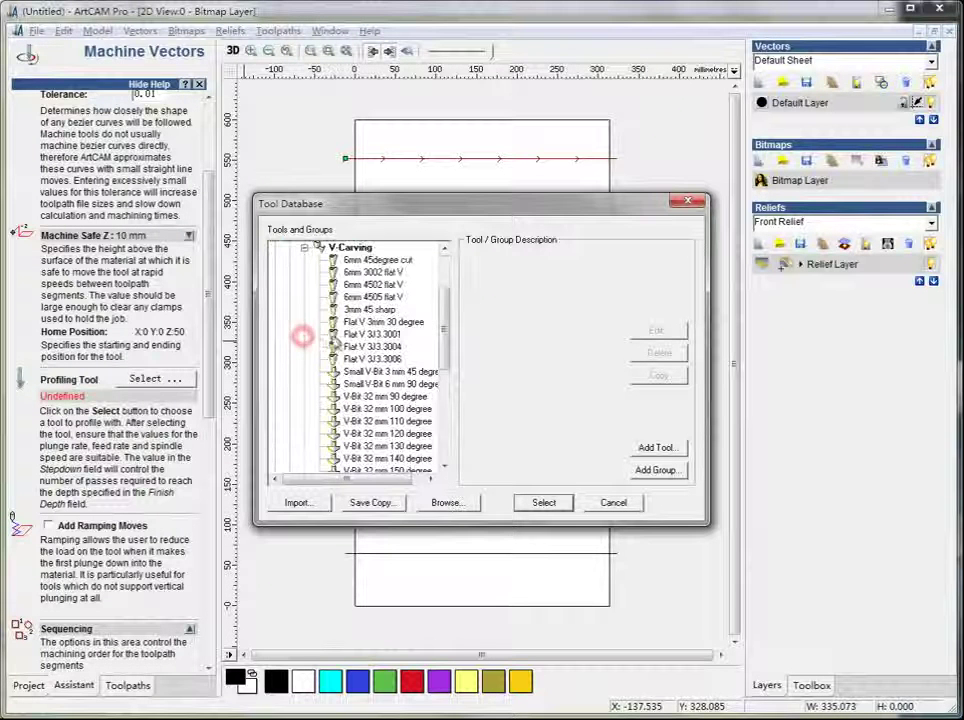
{"action": "scroll", "coordinate": [340, 370], "scroll_direction": "down", "scroll_amount": 1}
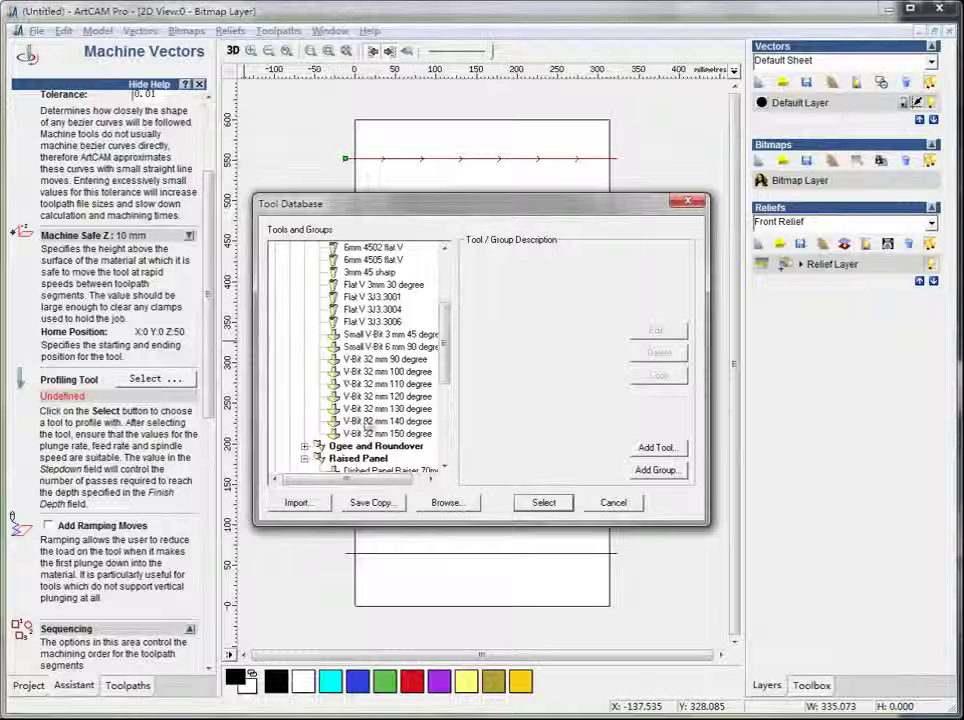
{"action": "left_click", "coordinate": [366, 397]}
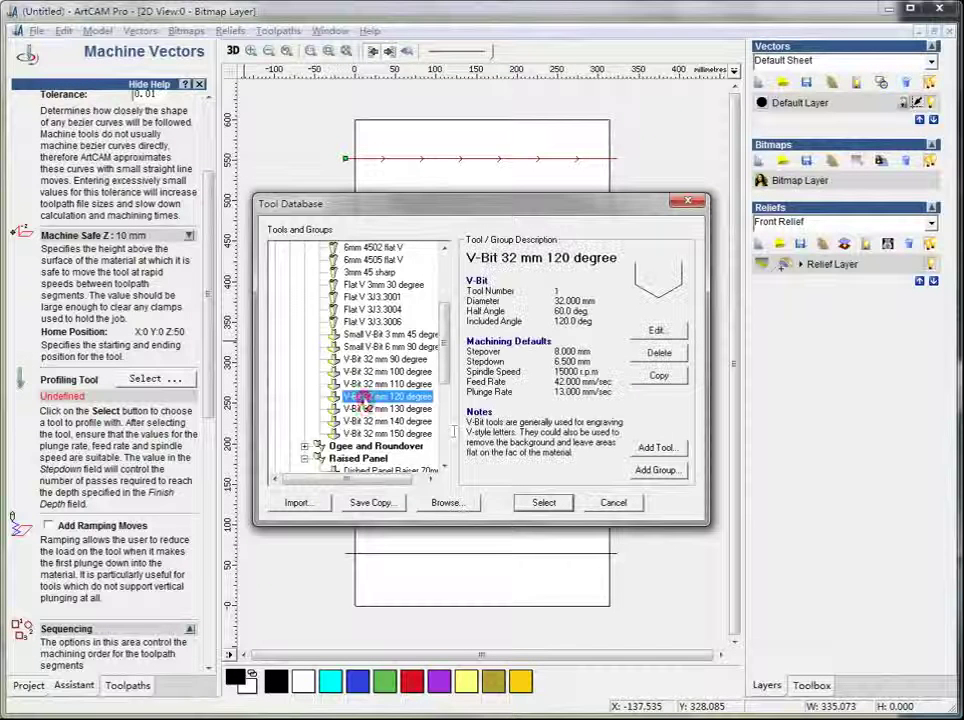
{"action": "left_click", "coordinate": [544, 502]}
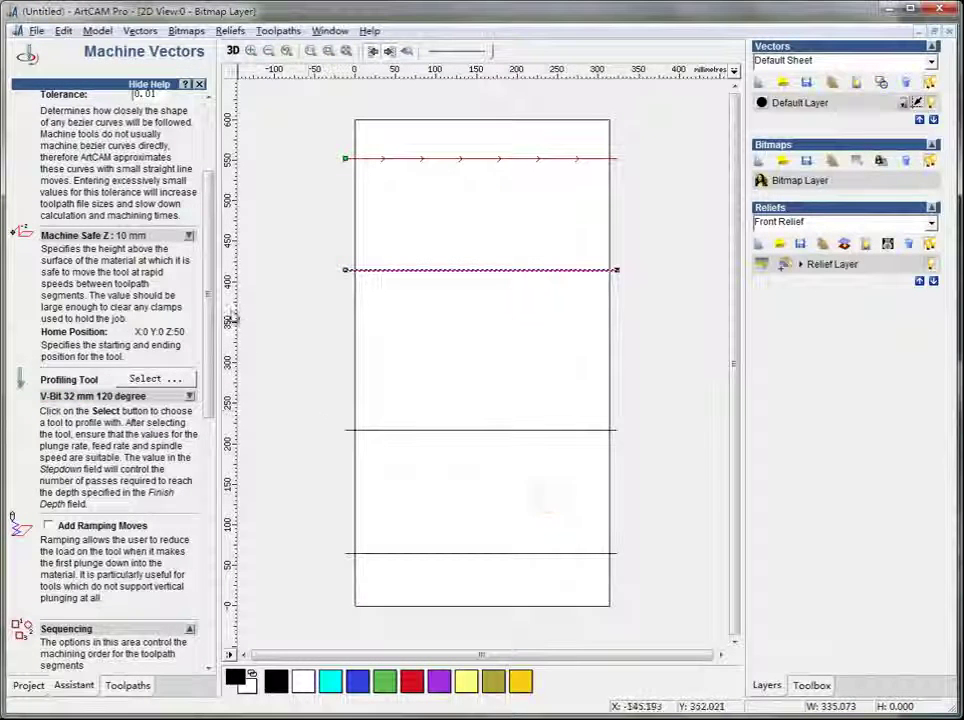
Calculate the second line's Machine Vectors toolpath immediately and leave the toolpath settings.
{"action": "left_click_drag", "start_coordinate": [214, 312], "coordinate": [247, 593]}
{"action": "left_click", "coordinate": [173, 621]}
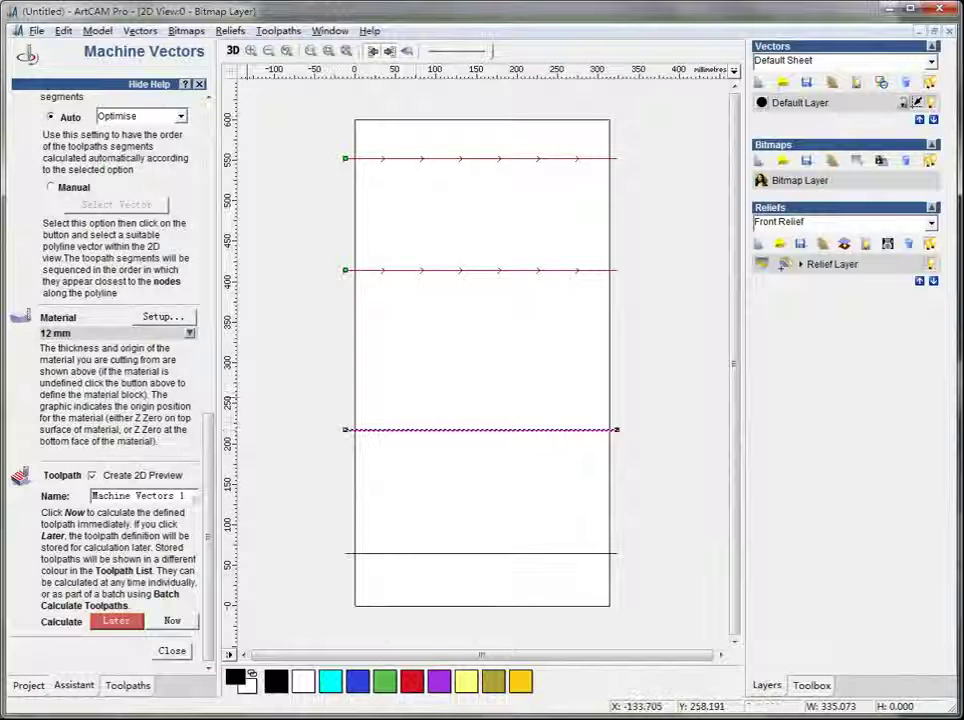
{"action": "left_click", "coordinate": [172, 650]}
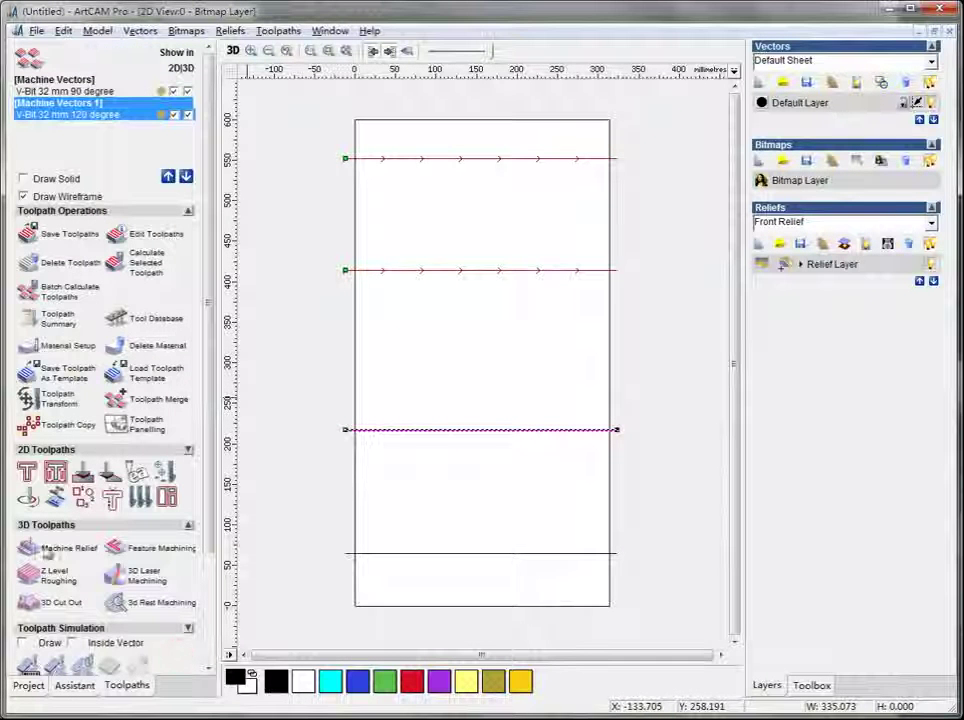
Start a Machine Vectors toolpath on the third line from the top with the Roman Ogee 6 mm as profiling tool.
{"action": "left_click", "coordinate": [27, 494]}
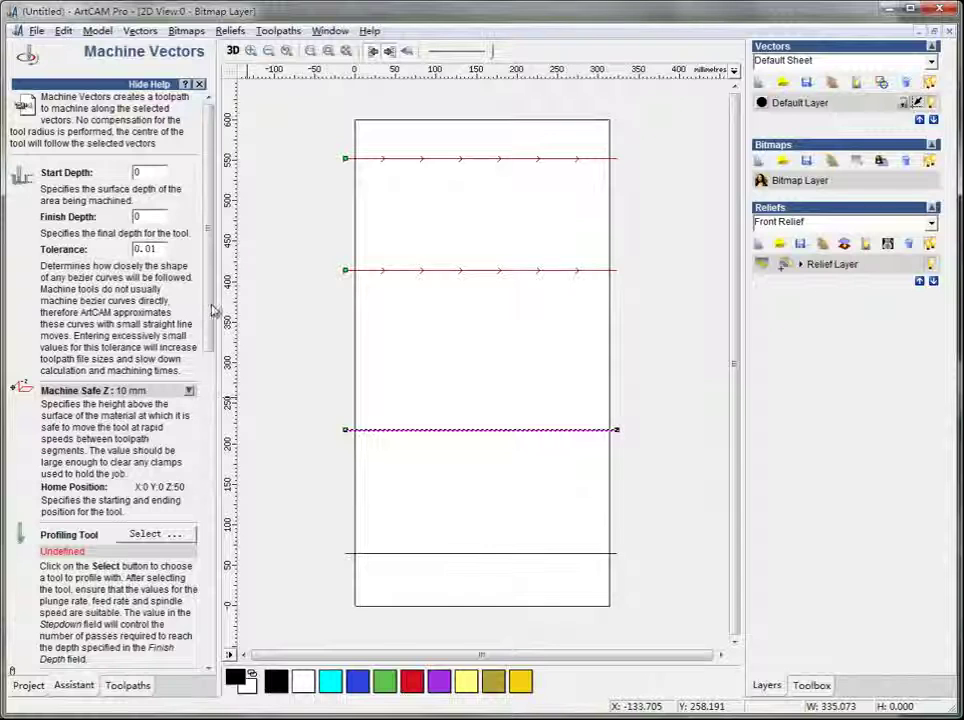
{"action": "scroll", "coordinate": [196, 283], "scroll_direction": "down", "scroll_amount": 5}
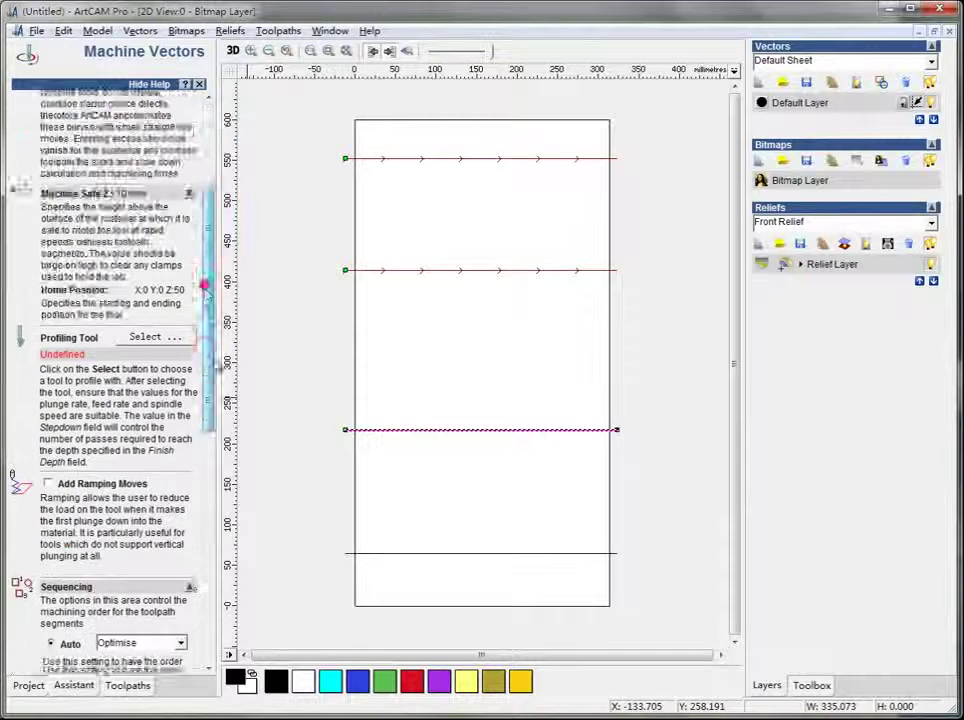
{"action": "left_click", "coordinate": [155, 276]}
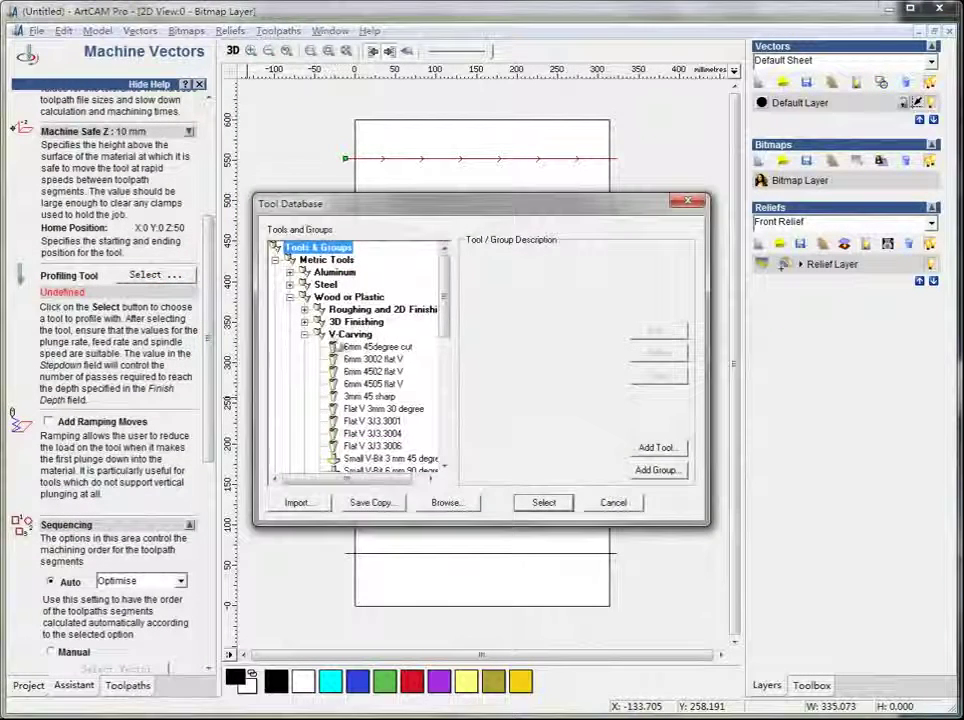
{"action": "left_click", "coordinate": [304, 335]}
{"action": "left_click", "coordinate": [304, 346]}
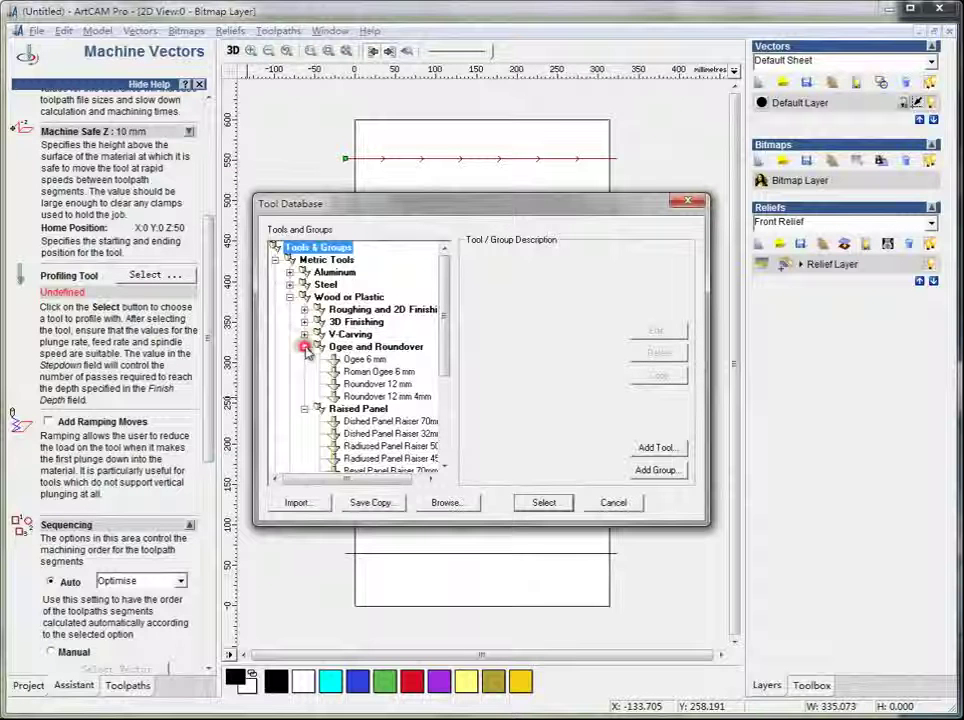
{"action": "left_click", "coordinate": [370, 371]}
{"action": "left_click", "coordinate": [365, 359]}
{"action": "left_click", "coordinate": [370, 371]}
{"action": "left_click", "coordinate": [540, 503]}
Calculate the third line's Machine Vectors toolpath immediately and leave the toolpath settings.
{"action": "left_click_drag", "start_coordinate": [212, 358], "coordinate": [213, 565]}
{"action": "left_click", "coordinate": [176, 620]}
{"action": "left_click", "coordinate": [176, 651]}
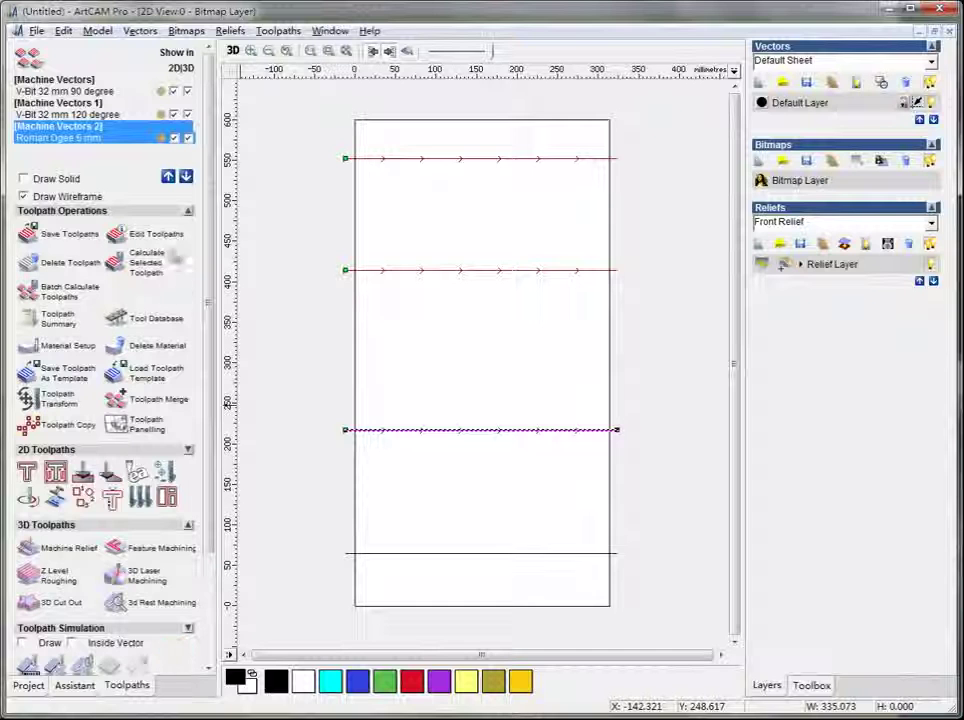
Start a Machine Vectors toolpath on the lowest horizontal line and open the tool database for its profiling tool.
{"action": "left_click", "coordinate": [377, 553]}
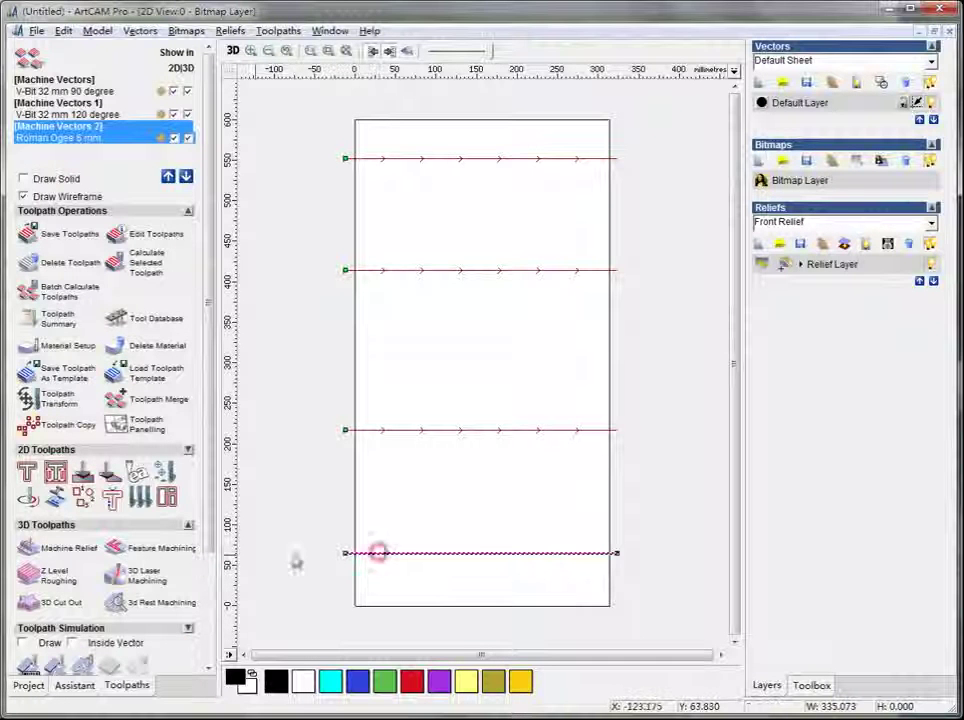
{"action": "left_click", "coordinate": [28, 496]}
{"action": "left_click_drag", "start_coordinate": [207, 326], "coordinate": [207, 342]}
{"action": "scroll", "coordinate": [207, 342], "scroll_direction": "down", "scroll_amount": 3}
{"action": "left_click", "coordinate": [168, 363]}
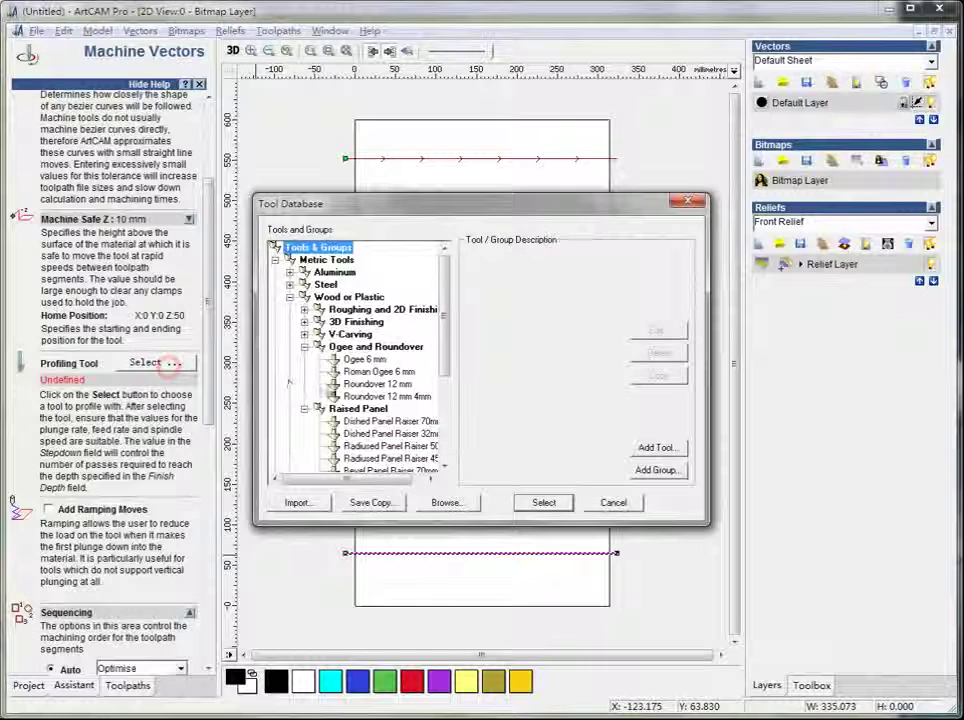
Compare the cutters in the Raised Panel group and choose the Veining Tool 14mm as the profiling tool.
{"action": "left_click", "coordinate": [369, 434]}
{"action": "left_click", "coordinate": [374, 458]}
{"action": "left_click", "coordinate": [368, 422]}
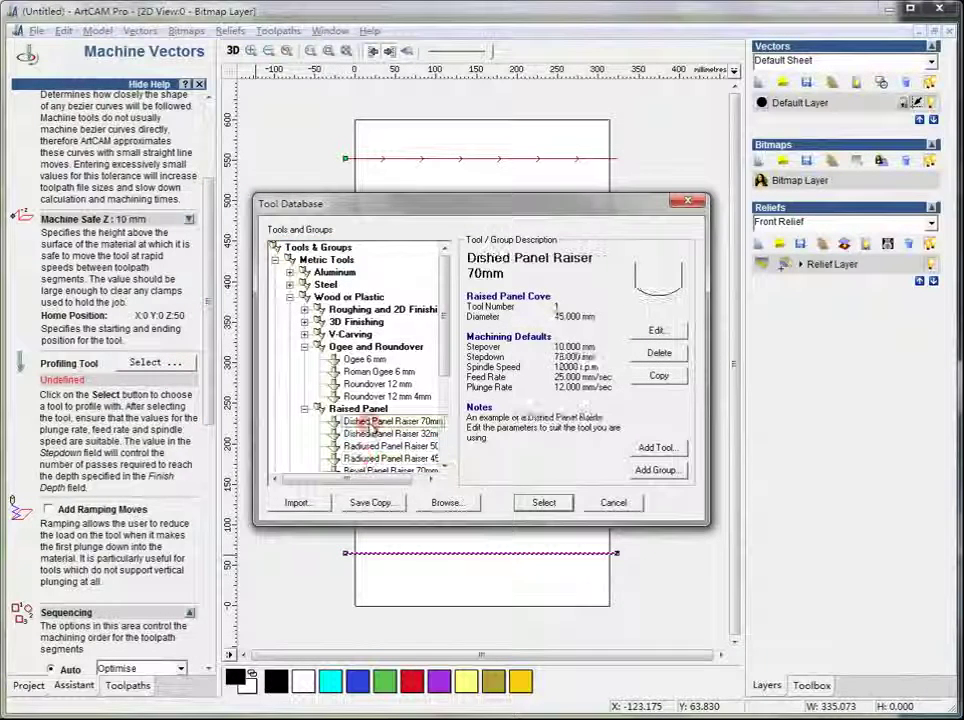
{"action": "scroll", "coordinate": [368, 422], "scroll_direction": "down", "scroll_amount": 2}
{"action": "left_click", "coordinate": [368, 422]}
{"action": "left_click", "coordinate": [365, 447]}
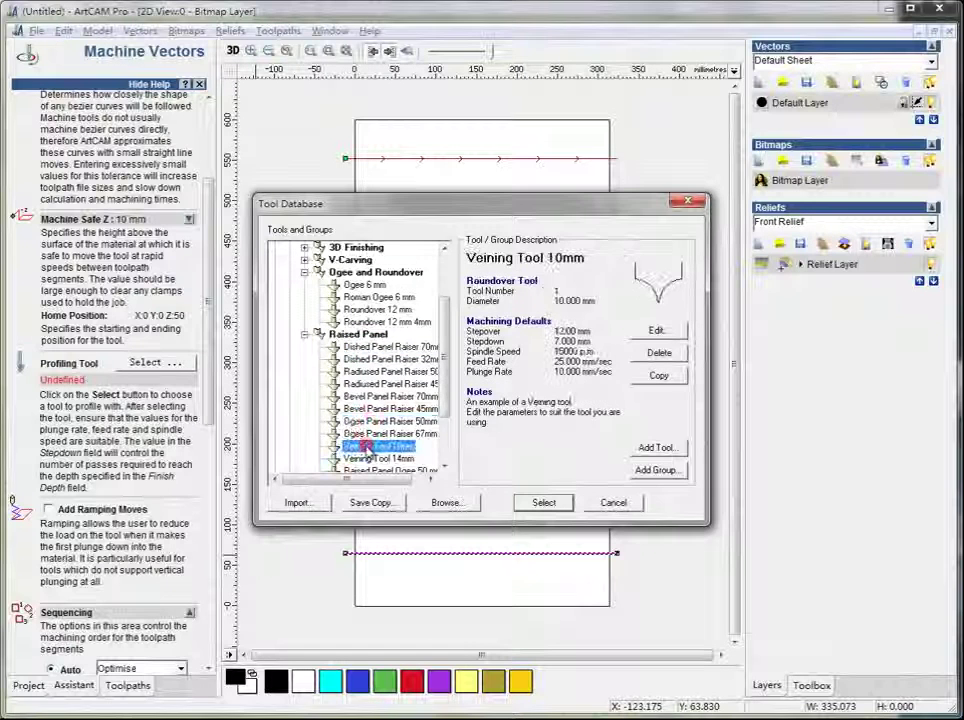
{"action": "scroll", "coordinate": [366, 440], "scroll_direction": "down", "scroll_amount": 2}
{"action": "left_click", "coordinate": [372, 384]}
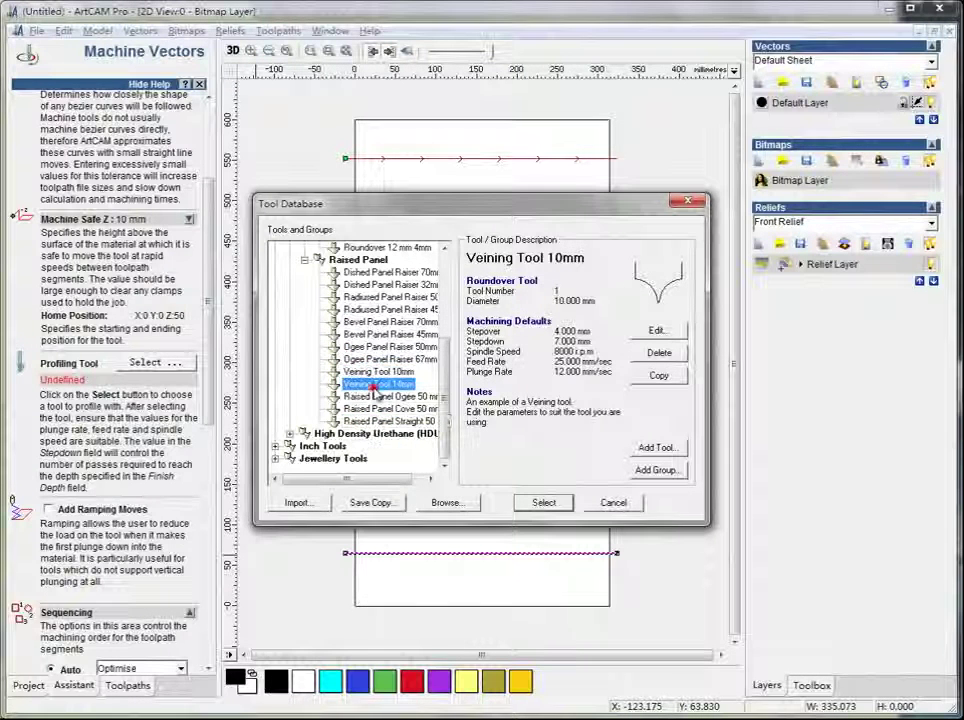
{"action": "left_click", "coordinate": [375, 408]}
{"action": "left_click", "coordinate": [376, 386]}
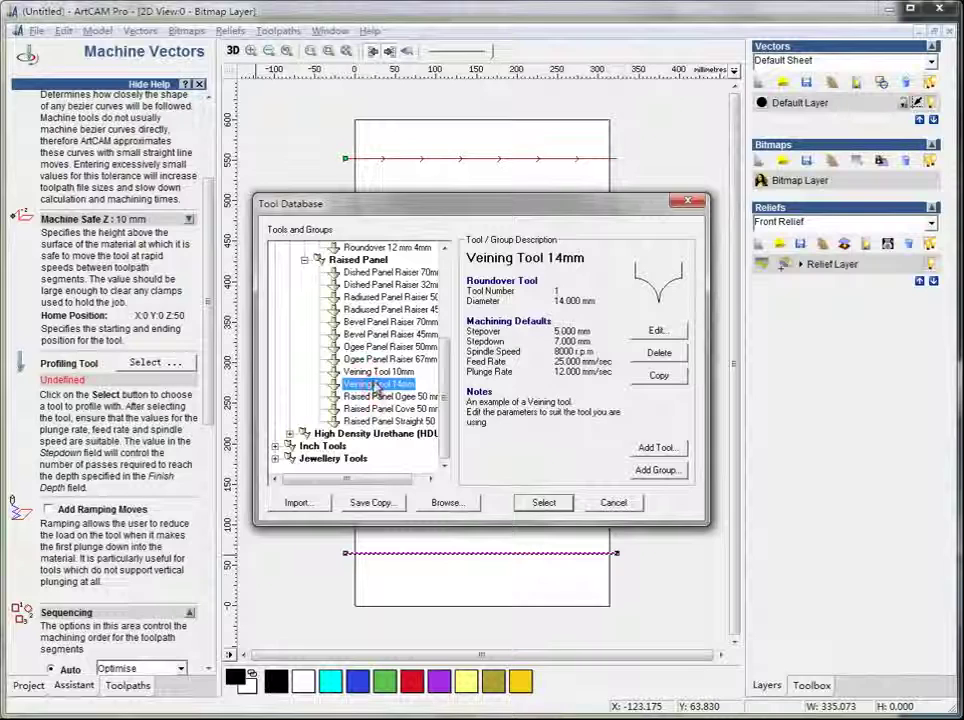
{"action": "left_click", "coordinate": [544, 503]}
Calculate the lowest line's Machine Vectors toolpath immediately and leave the toolpath settings.
{"action": "left_click_drag", "start_coordinate": [210, 393], "coordinate": [248, 283]}
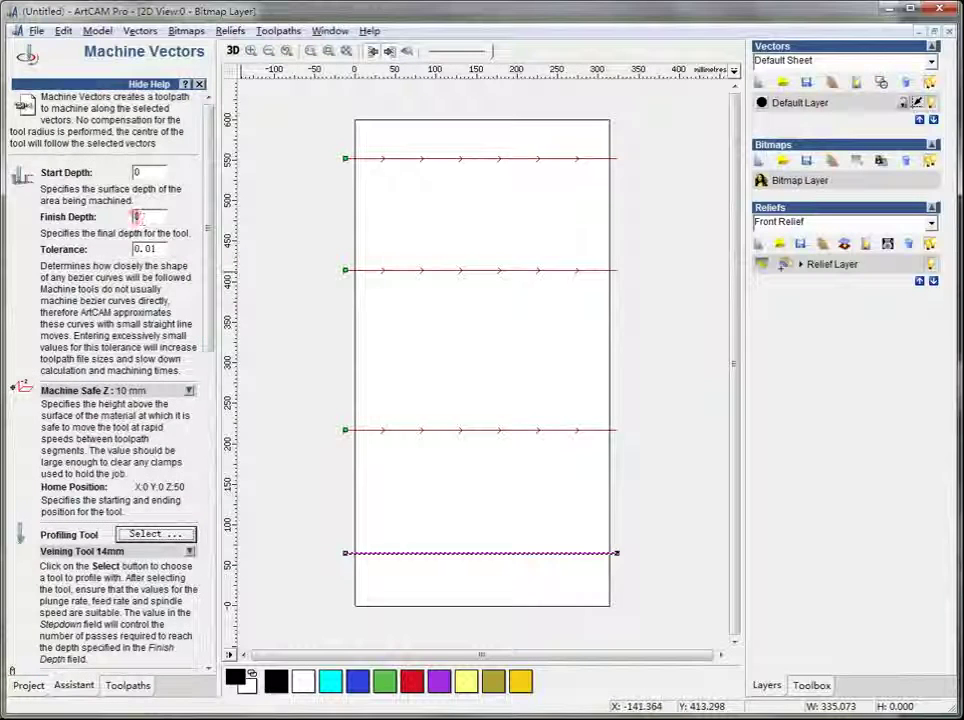
{"action": "scroll", "coordinate": [204, 290], "scroll_direction": "down", "scroll_amount": 10}
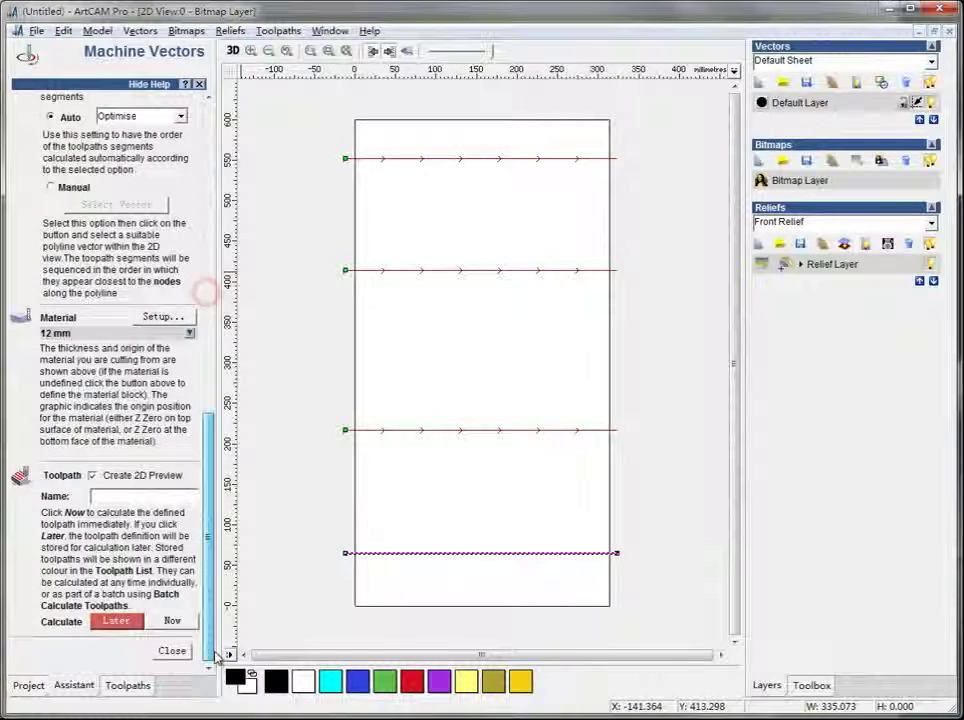
{"action": "left_click", "coordinate": [173, 622]}
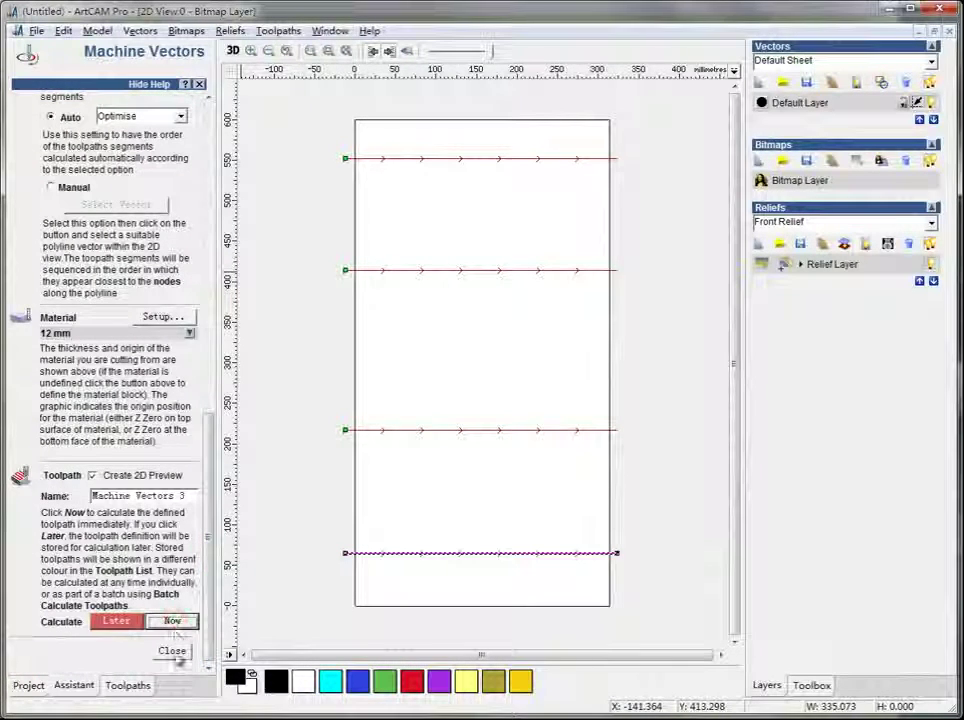
{"action": "left_click", "coordinate": [172, 651]}
Show the model in 3D and simulate all four toolpaths on the material block.
{"action": "left_click", "coordinate": [232, 52]}
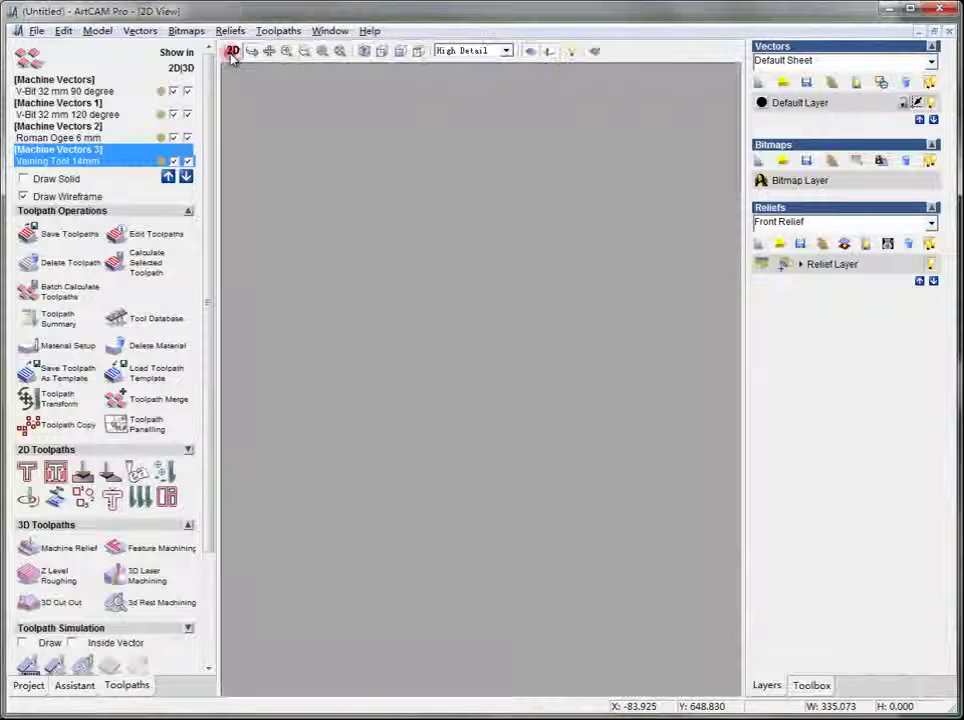
{"action": "mouse_move", "coordinate": [639, 387]}
{"action": "left_mouse_down"}
{"action": "mouse_move", "coordinate": [636, 440]}
{"action": "mouse_move", "coordinate": [590, 499]}
{"action": "mouse_move", "coordinate": [600, 491]}
{"action": "mouse_move", "coordinate": [569, 486]}
{"action": "left_mouse_up"}
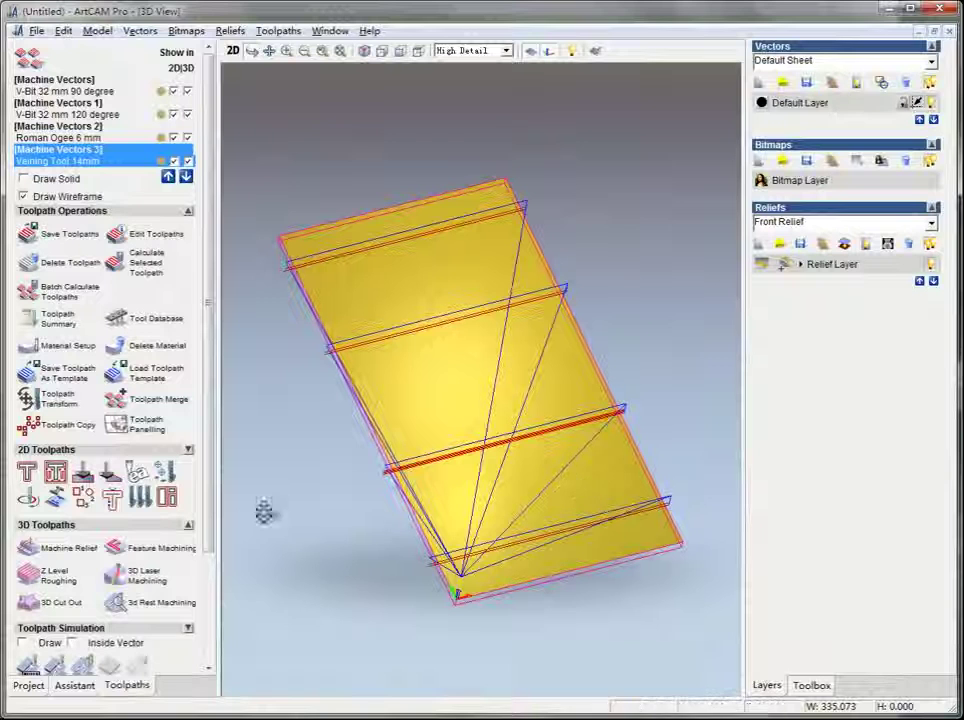
{"action": "left_click", "coordinate": [88, 662]}
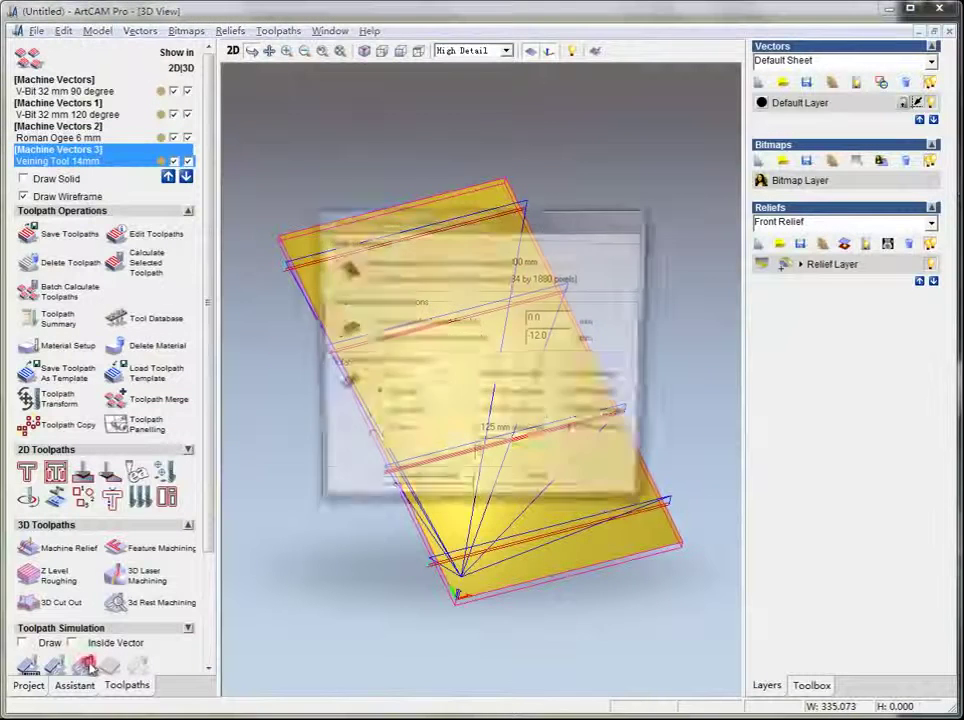
{"action": "left_click", "coordinate": [425, 485]}
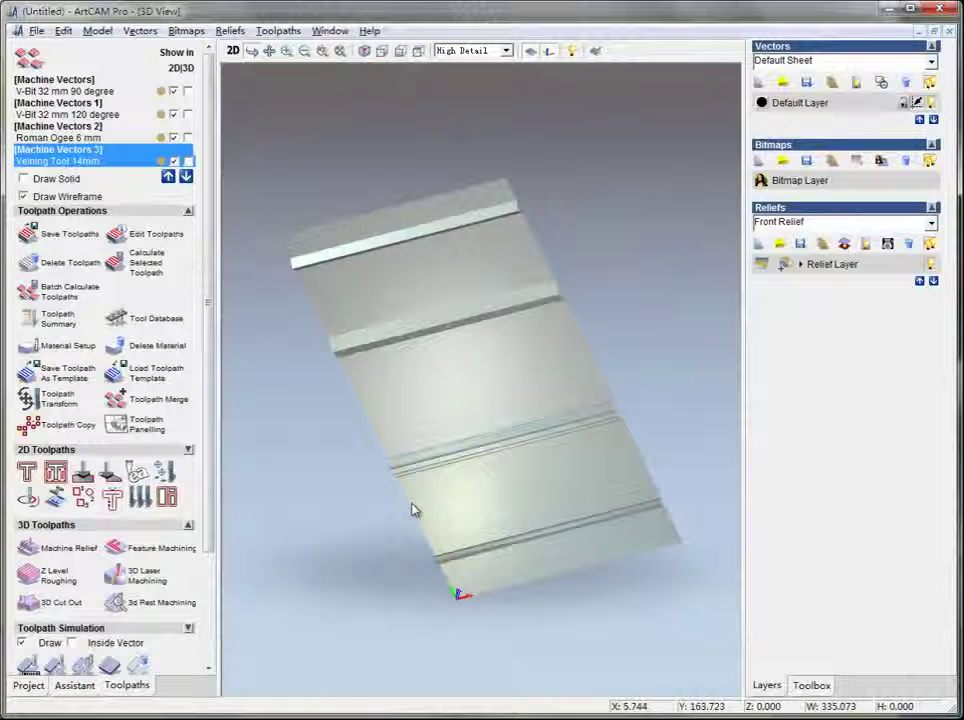
Examine the four simulated grooves in the 3D view from several angles and distances.
{"action": "left_click_drag", "start_coordinate": [501, 564], "coordinate": [582, 512]}
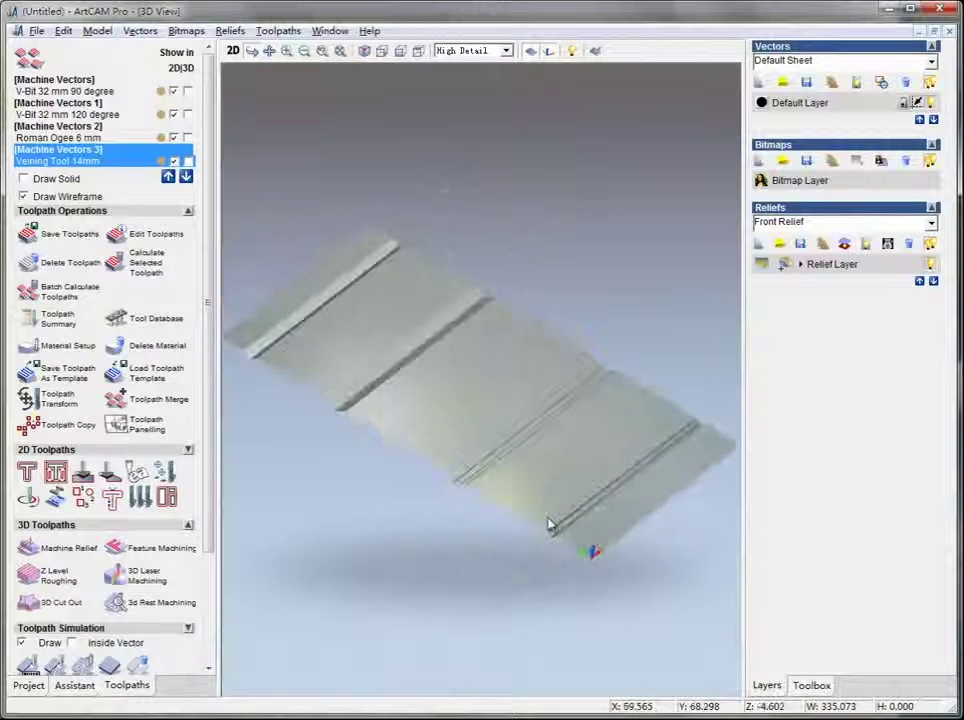
{"action": "scroll", "coordinate": [578, 518], "scroll_direction": "up", "scroll_amount": 3}
{"action": "left_click_drag", "start_coordinate": [576, 540], "coordinate": [493, 478]}
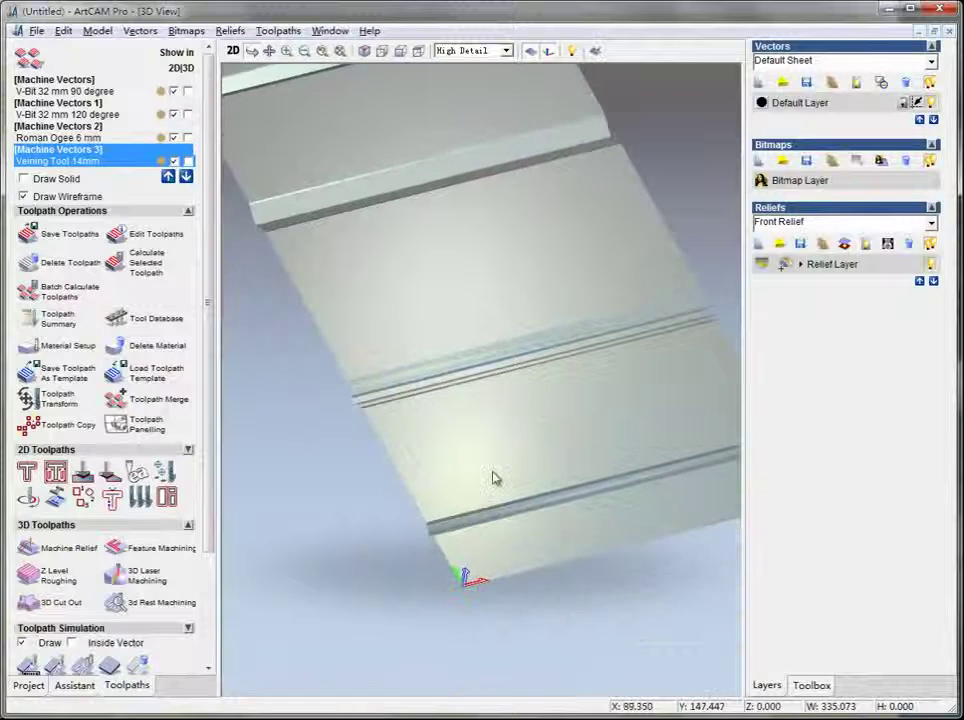
{"action": "scroll", "coordinate": [493, 478], "scroll_direction": "up", "scroll_amount": 1}
{"action": "left_click_drag", "start_coordinate": [559, 458], "coordinate": [692, 433]}
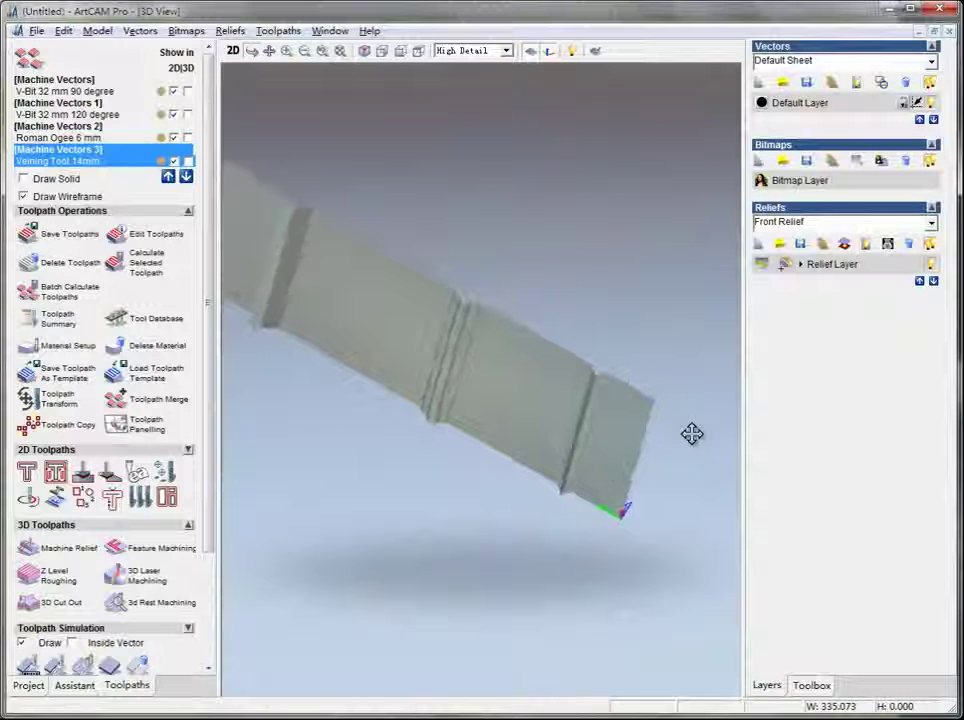
{"action": "scroll", "coordinate": [593, 478], "scroll_direction": "up", "scroll_amount": 3}
{"action": "right_click_drag", "start_coordinate": [592, 506], "coordinate": [636, 491]}
{"action": "left_click_drag", "start_coordinate": [636, 491], "coordinate": [504, 579]}
{"action": "scroll", "coordinate": [501, 573], "scroll_direction": "down", "scroll_amount": 3}
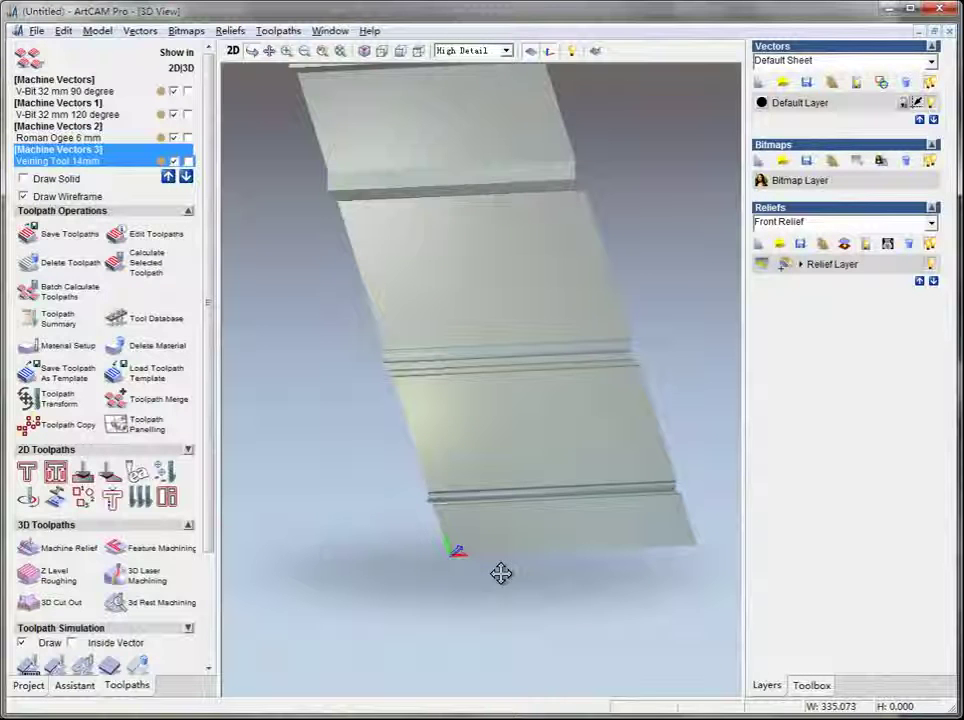
{"action": "left_click_drag", "start_coordinate": [513, 403], "coordinate": [555, 400]}
{"action": "left_click_drag", "start_coordinate": [437, 312], "coordinate": [458, 329]}
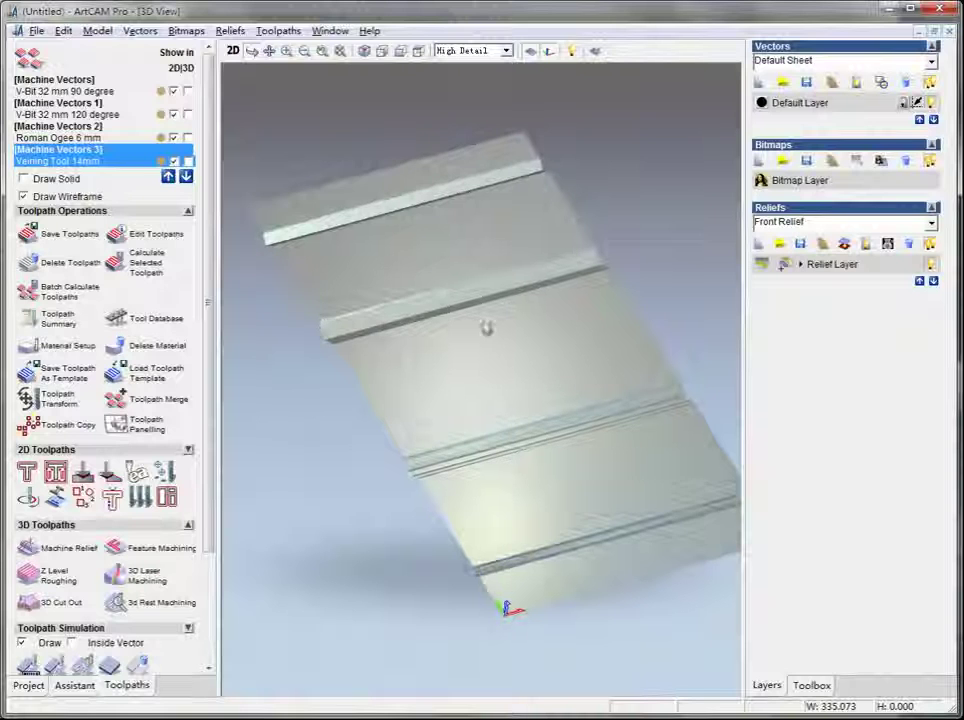
{"action": "left_click_drag", "start_coordinate": [520, 316], "coordinate": [525, 310]}
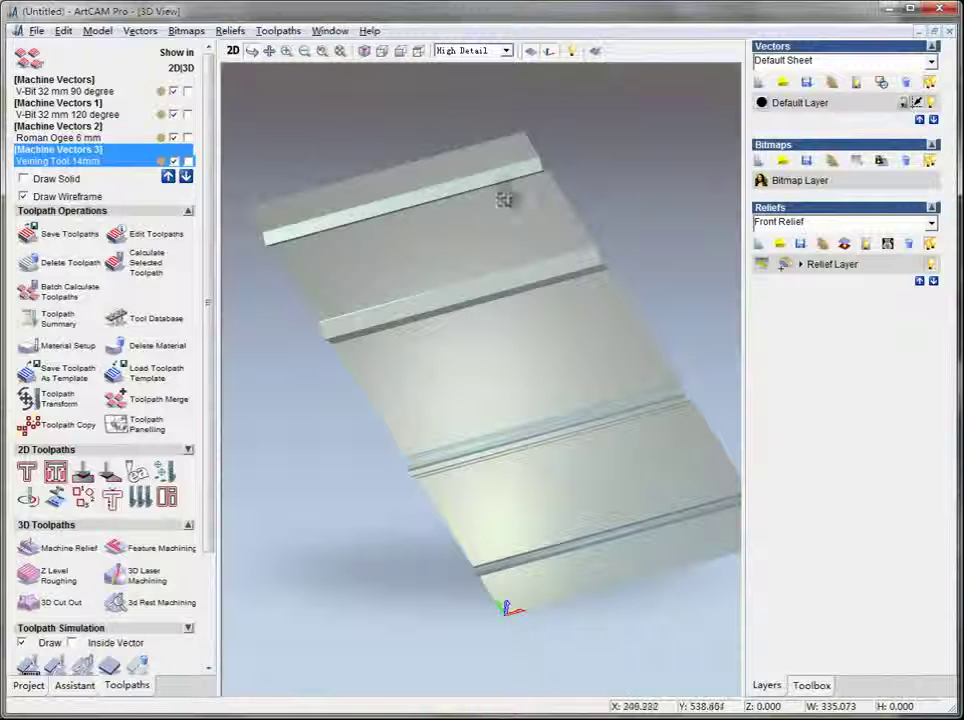
{"action": "left_click_drag", "start_coordinate": [622, 303], "coordinate": [594, 308]}
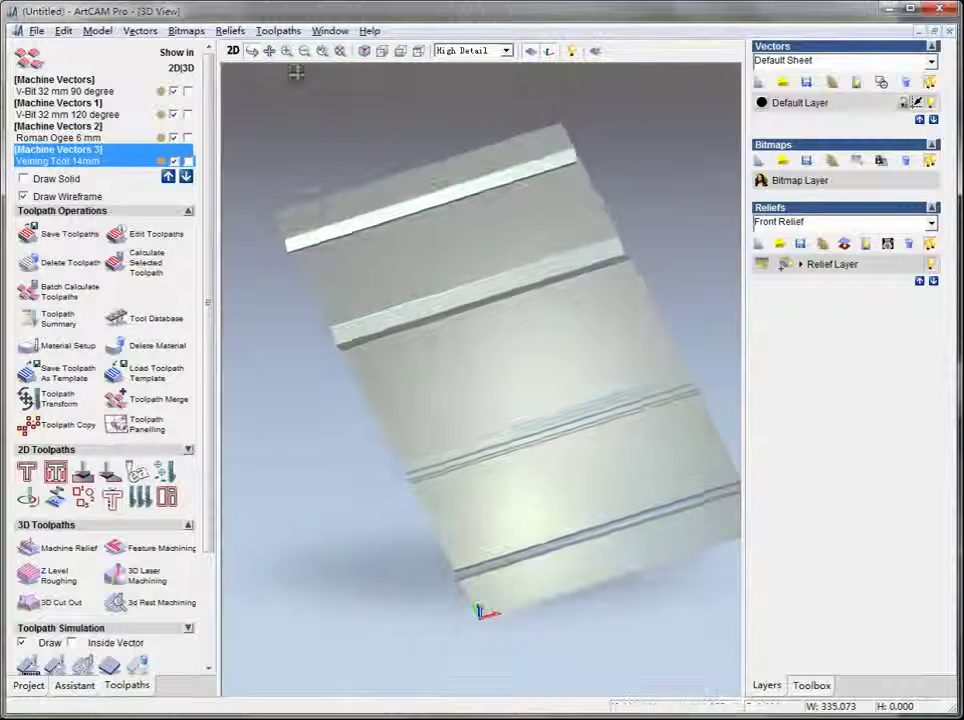
Save the toolpath simulation as the relief file 1.rlf on the desktop, replacing the existing file.
{"action": "left_click", "coordinate": [281, 33]}
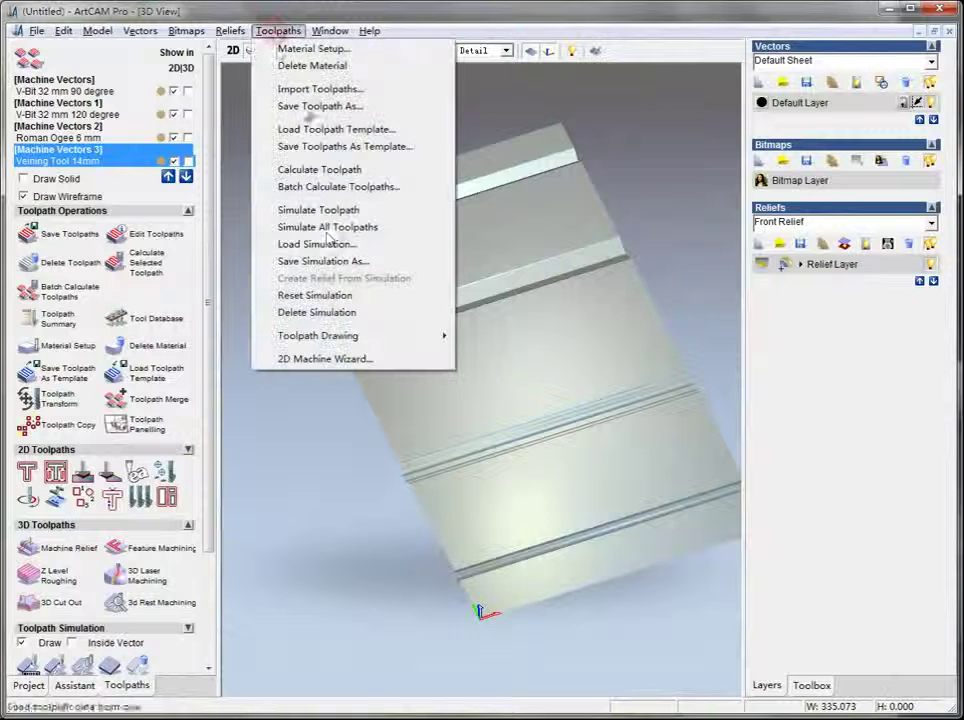
{"action": "left_click", "coordinate": [326, 261]}
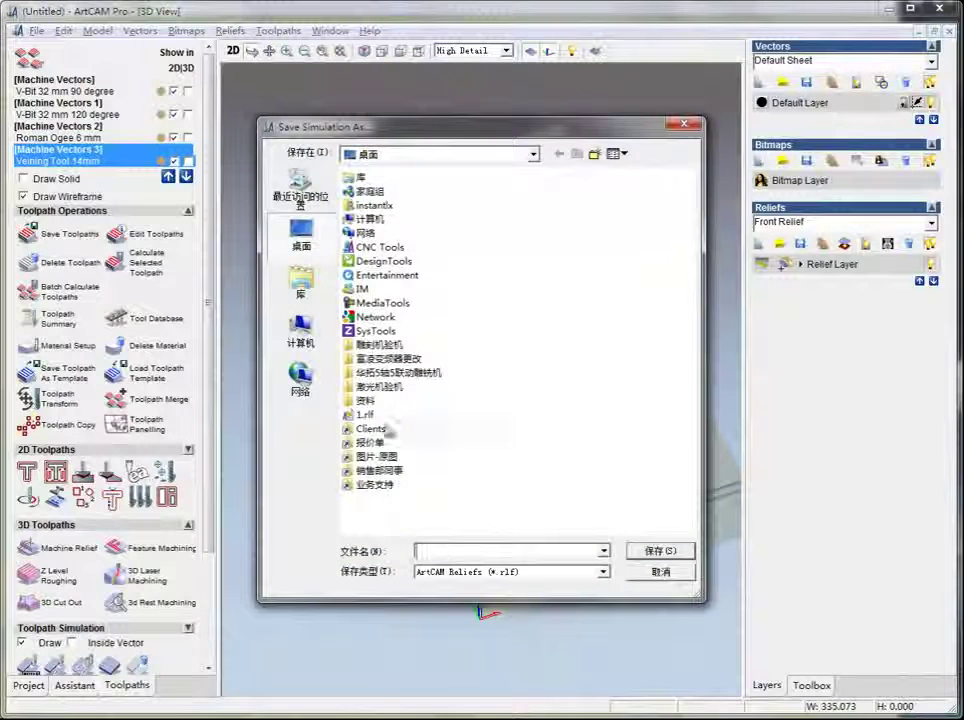
{"action": "double_click", "coordinate": [365, 416]}
{"action": "left_click", "coordinate": [577, 378]}
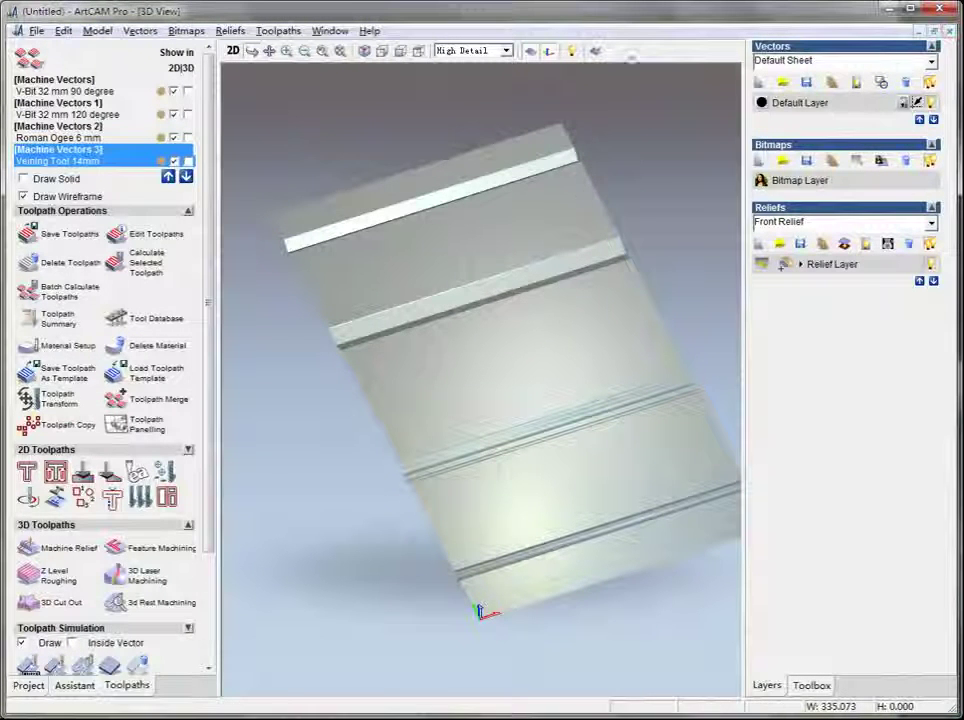
Return to the 2D view and close the model without saving the changes.
{"action": "left_click", "coordinate": [233, 51]}
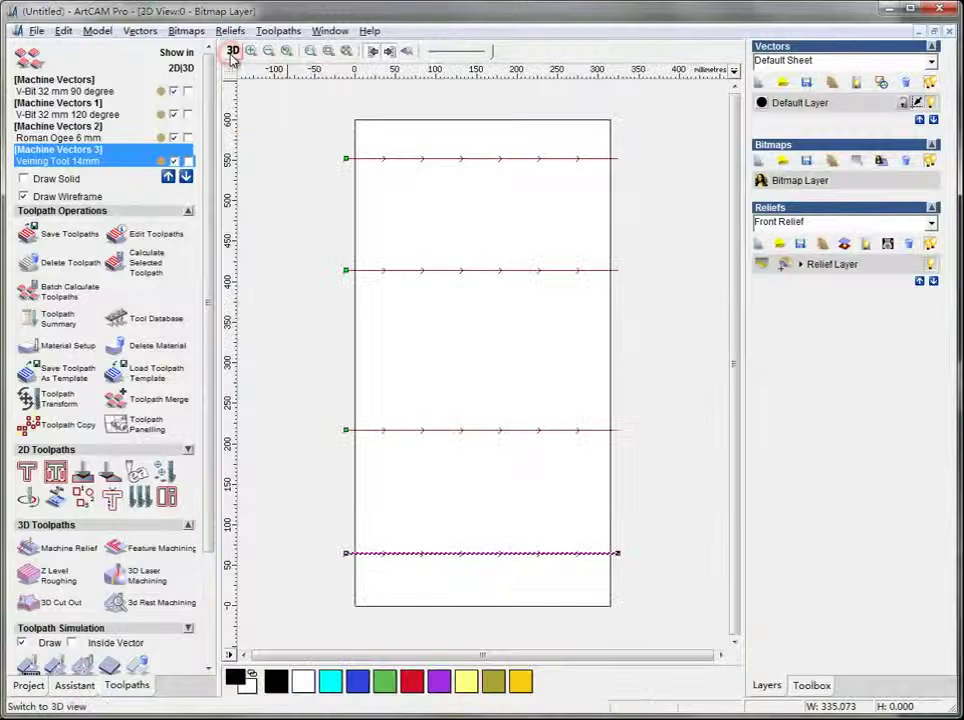
{"action": "left_click", "coordinate": [948, 33]}
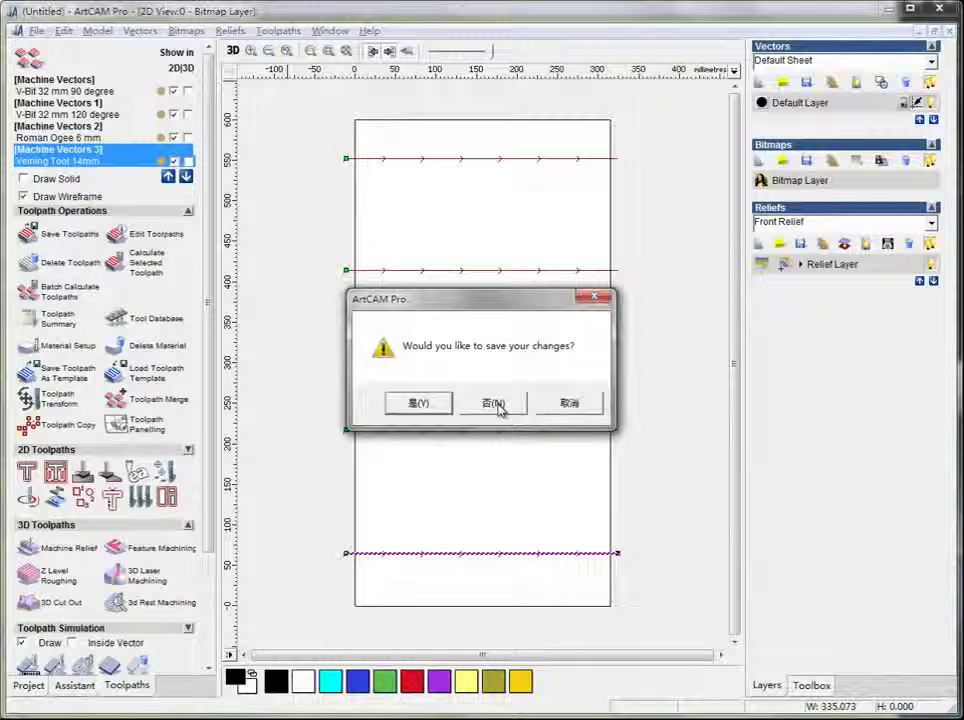
{"action": "left_click", "coordinate": [495, 405]}
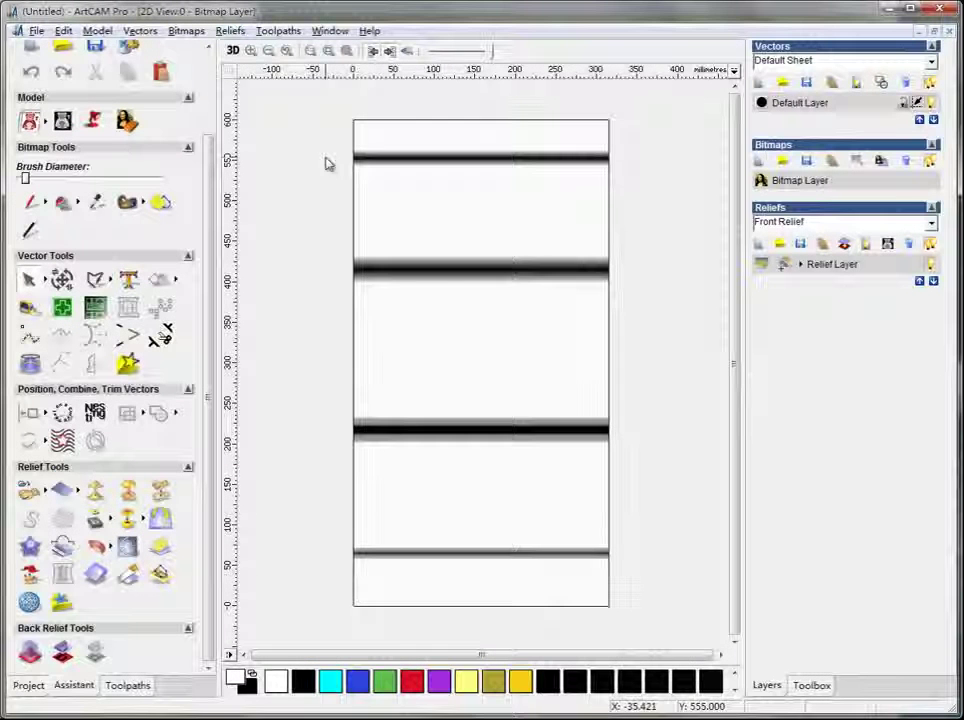
Show the grooved relief in 3D and create a rotary relief from it with the Wrap X option.
{"action": "left_click", "coordinate": [233, 50]}
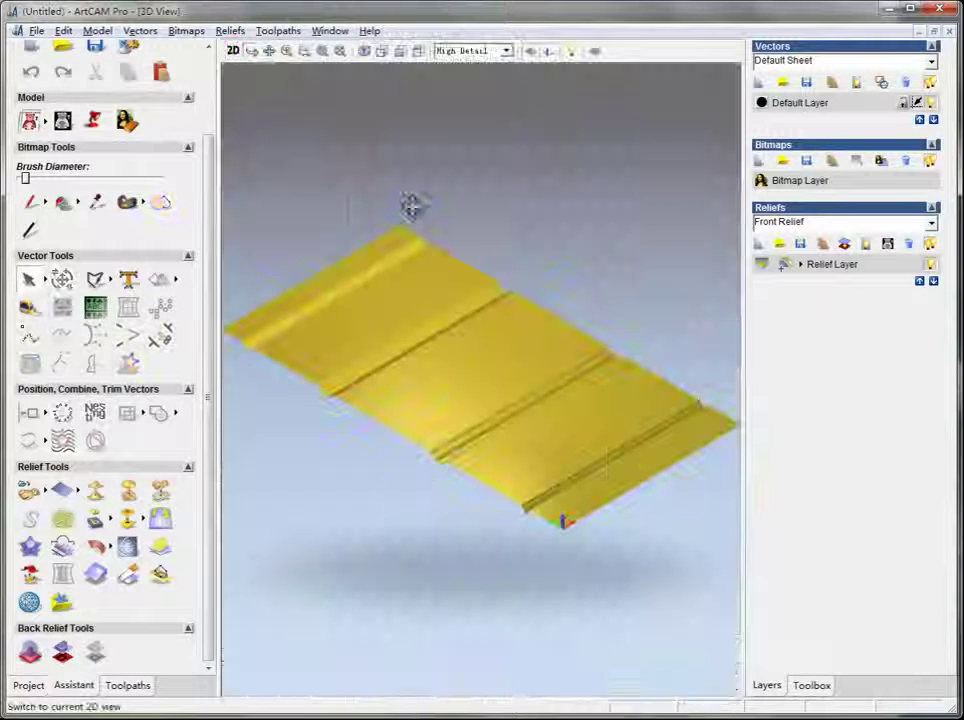
{"action": "left_click_drag", "start_coordinate": [639, 336], "coordinate": [615, 493]}
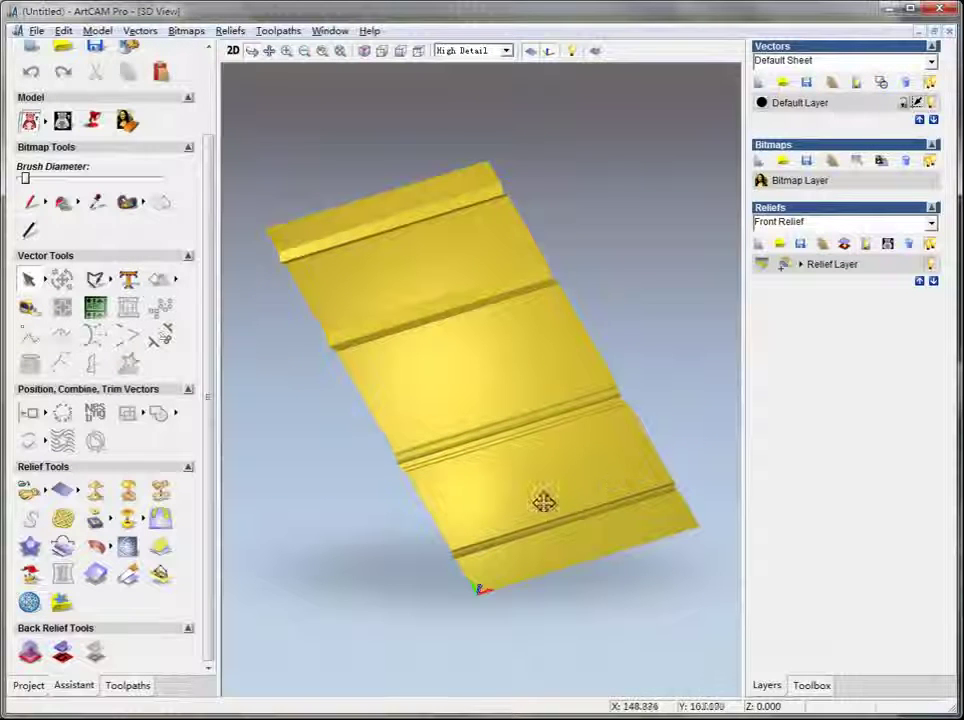
{"action": "left_click", "coordinate": [230, 31]}
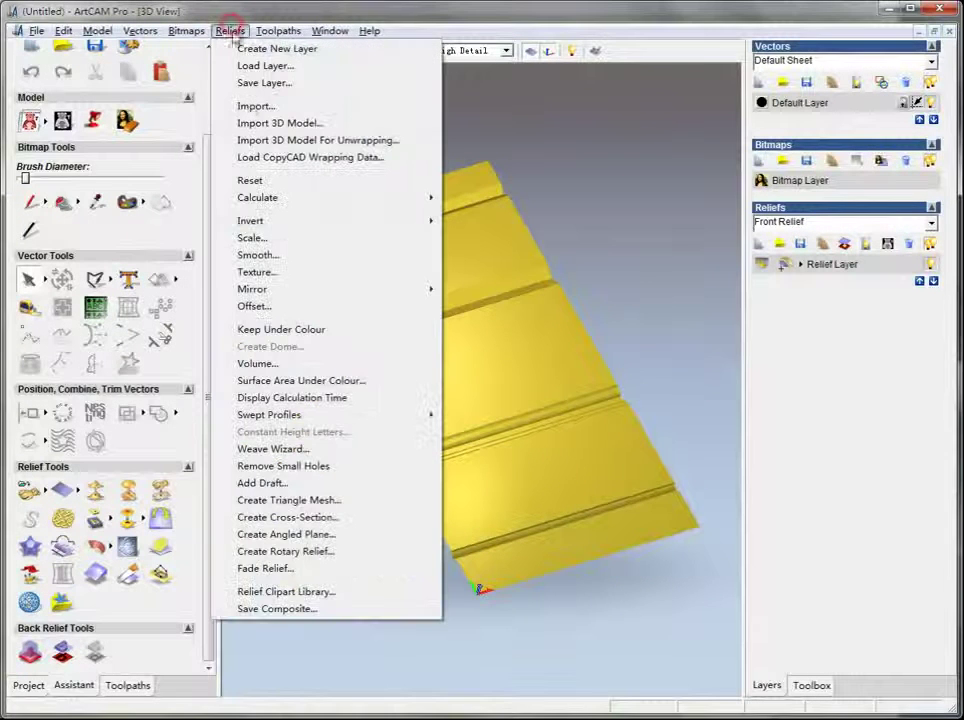
{"action": "left_click", "coordinate": [300, 553]}
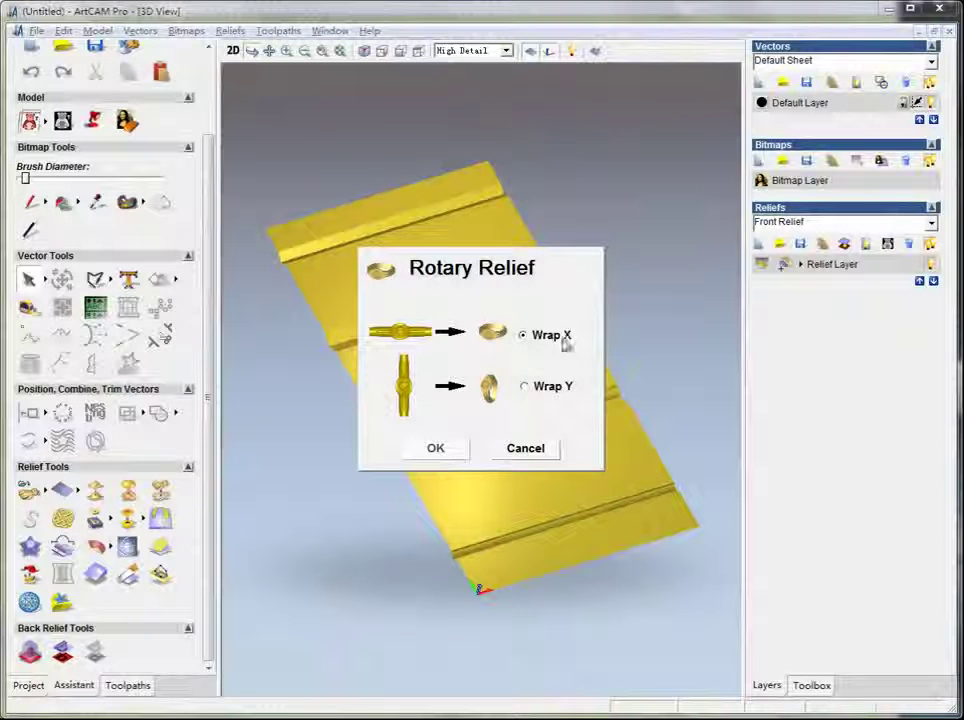
{"action": "left_click", "coordinate": [437, 449]}
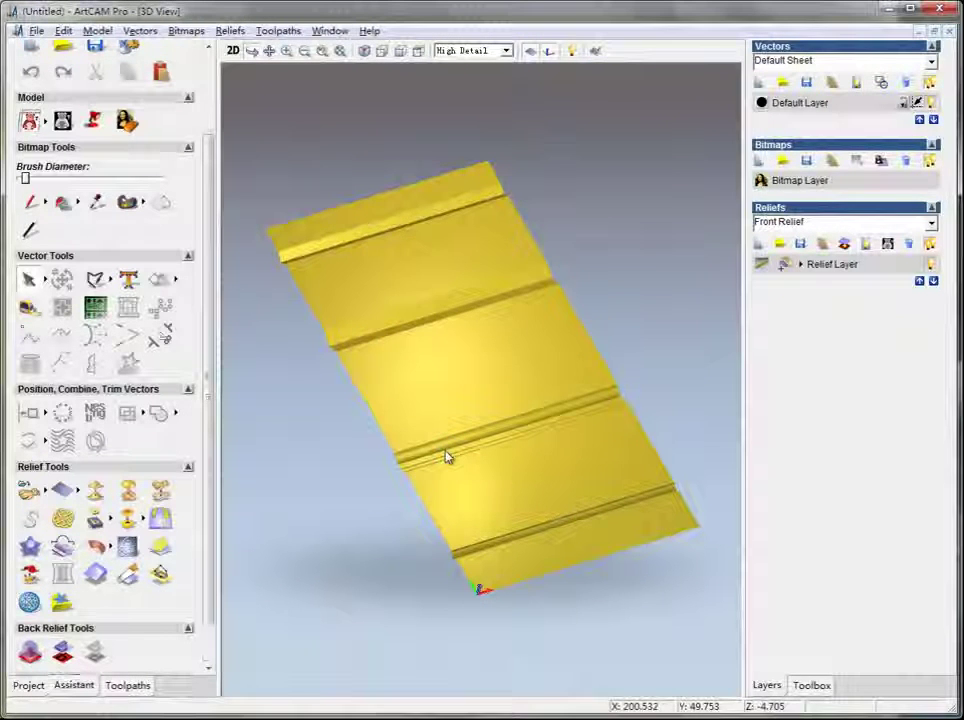
Examine the wrapped cylinder and its four ring grooves in the 3D view from several angles and distances.
{"action": "left_click_drag", "start_coordinate": [311, 429], "coordinate": [618, 540]}
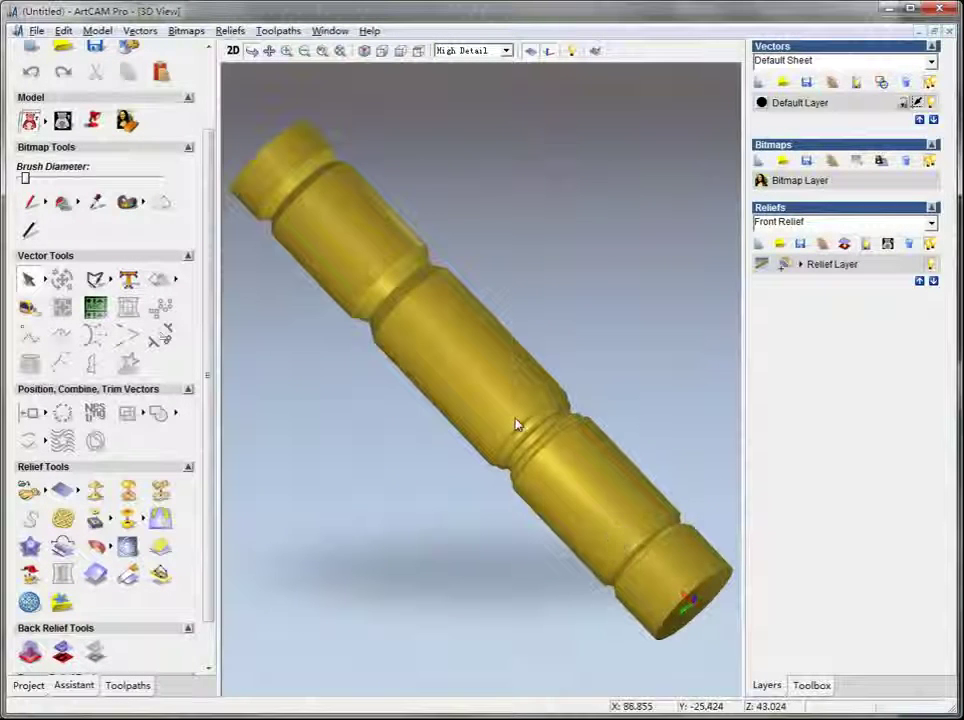
{"action": "left_click_drag", "start_coordinate": [360, 263], "coordinate": [215, 160]}
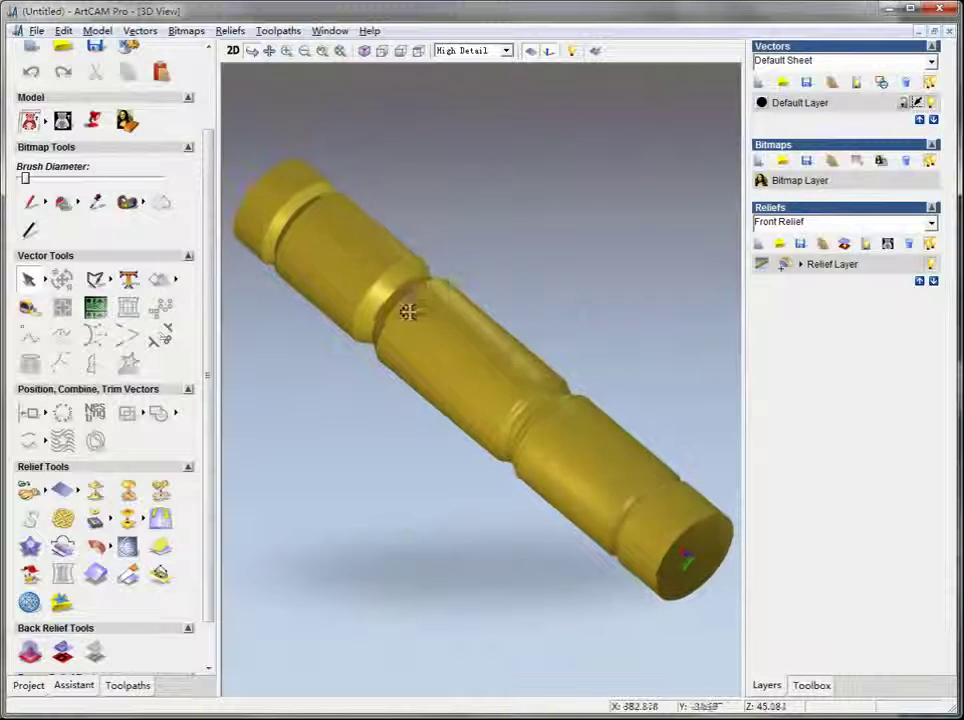
{"action": "mouse_move", "coordinate": [343, 472]}
{"action": "left_mouse_down"}
{"action": "mouse_move", "coordinate": [473, 370]}
{"action": "mouse_move", "coordinate": [568, 211]}
{"action": "mouse_move", "coordinate": [544, 266]}
{"action": "mouse_move", "coordinate": [413, 395]}
{"action": "mouse_move", "coordinate": [484, 296]}
{"action": "mouse_move", "coordinate": [366, 390]}
{"action": "mouse_move", "coordinate": [333, 450]}
{"action": "left_mouse_up"}
{"action": "left_click_drag", "start_coordinate": [583, 384], "coordinate": [559, 457]}
{"action": "left_click_drag", "start_coordinate": [481, 452], "coordinate": [378, 407]}
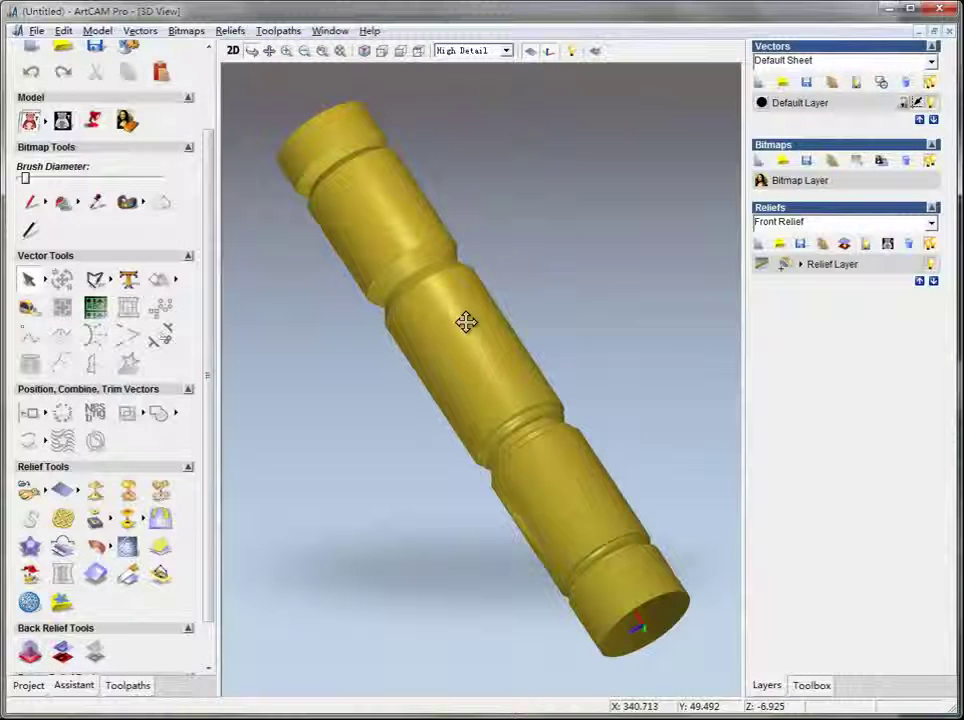
{"action": "left_click_drag", "start_coordinate": [548, 325], "coordinate": [498, 428]}
{"action": "left_click_drag", "start_coordinate": [508, 487], "coordinate": [504, 530]}
{"action": "left_click_drag", "start_coordinate": [464, 316], "coordinate": [543, 524]}
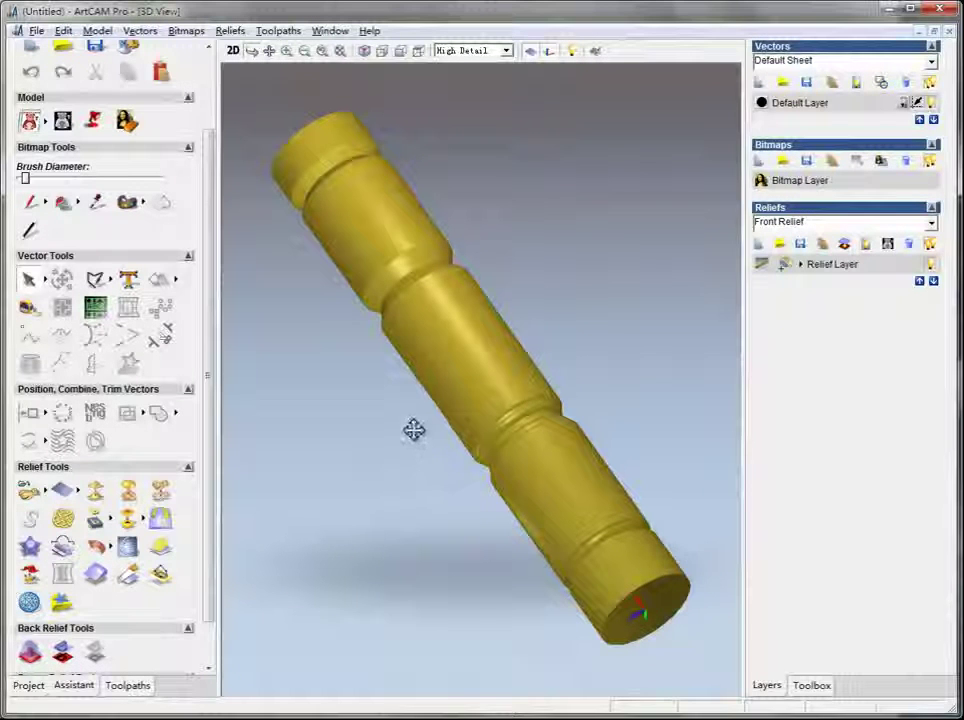
{"action": "scroll", "coordinate": [416, 416], "scroll_direction": "down", "scroll_amount": 2}
{"action": "scroll", "coordinate": [420, 414], "scroll_direction": "up", "scroll_amount": 4}
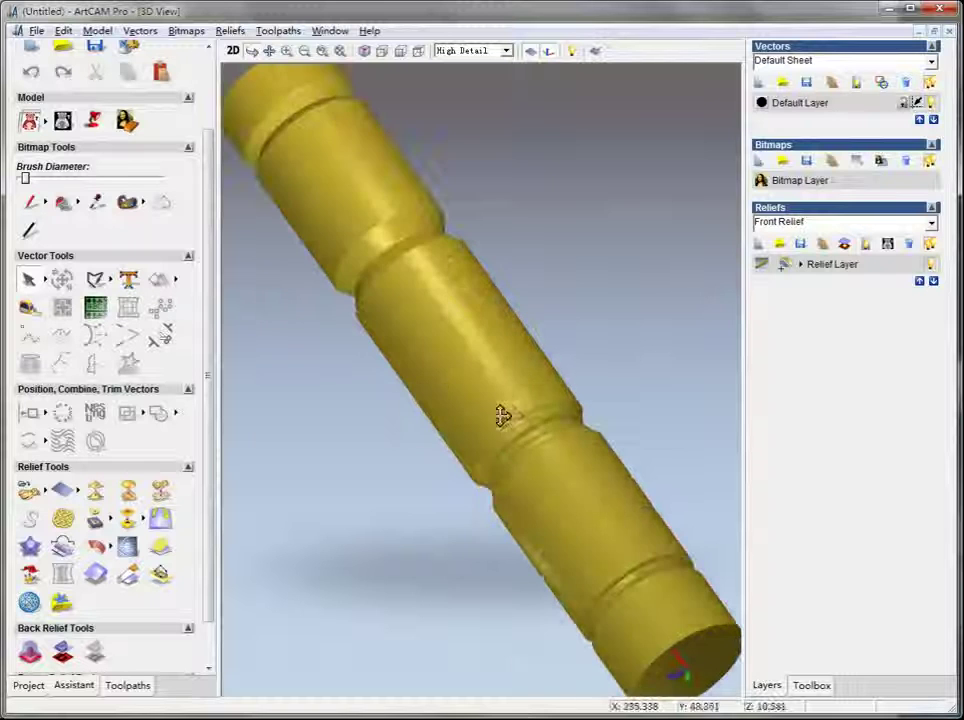
{"action": "scroll", "coordinate": [486, 373], "scroll_direction": "down", "scroll_amount": 3}
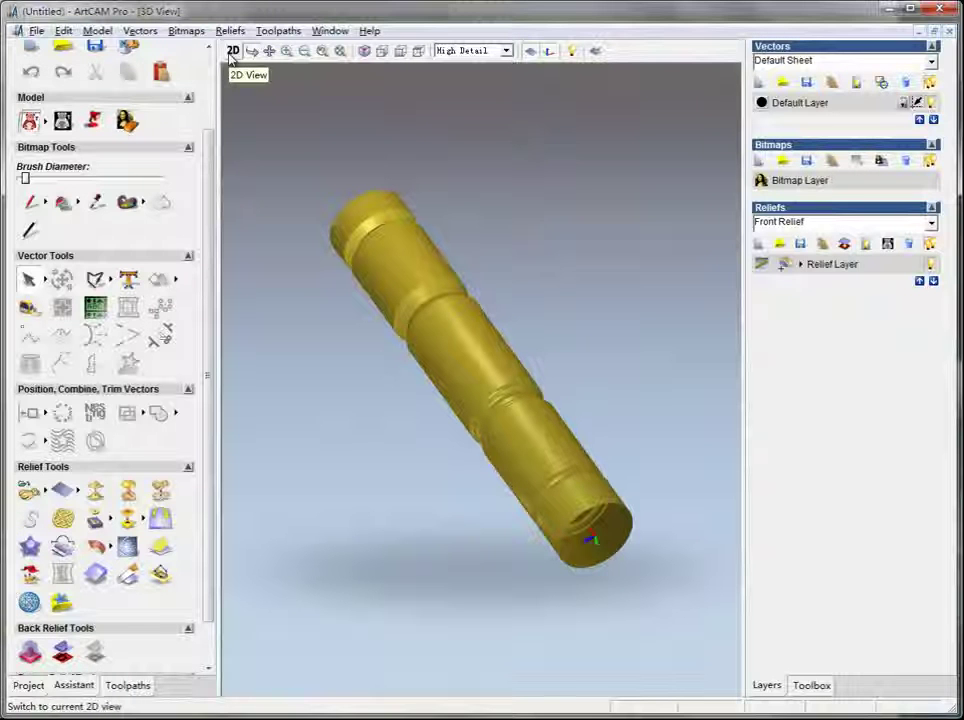
Look over the toolpath operations available for the rotary relief, including Machine Relief.
{"action": "left_click", "coordinate": [138, 686]}
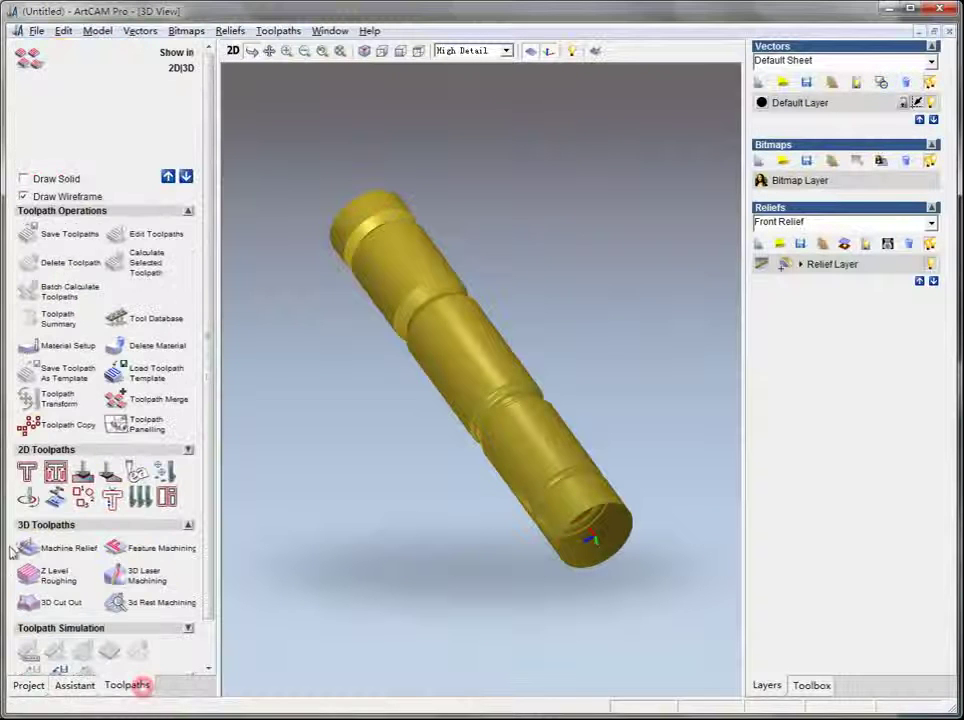
{"action": "left_click", "coordinate": [211, 451]}
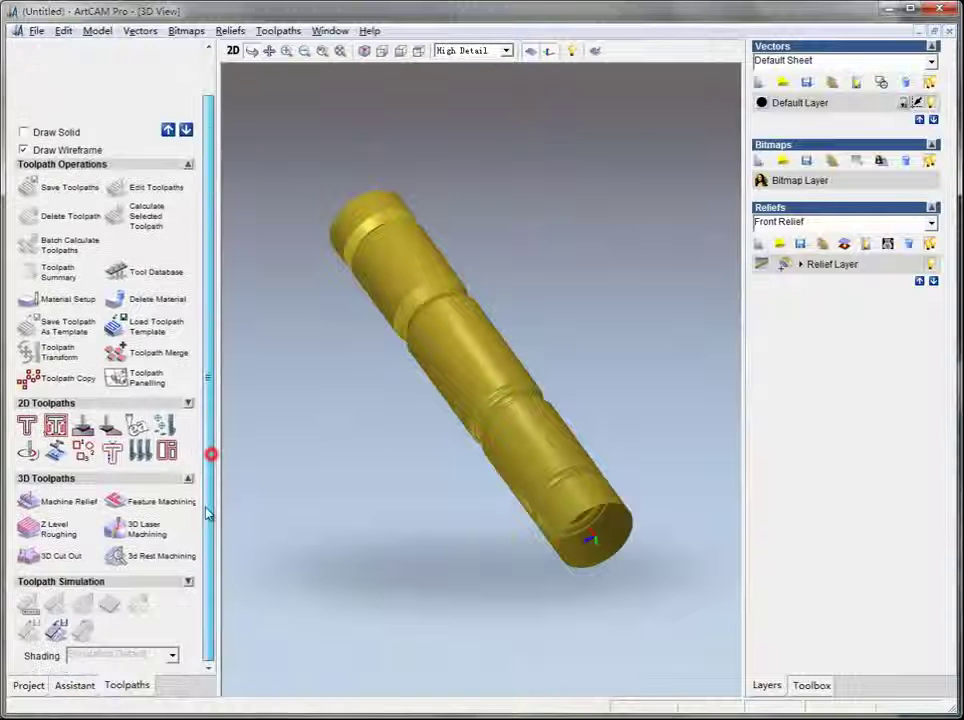
{"action": "left_click", "coordinate": [26, 502]}
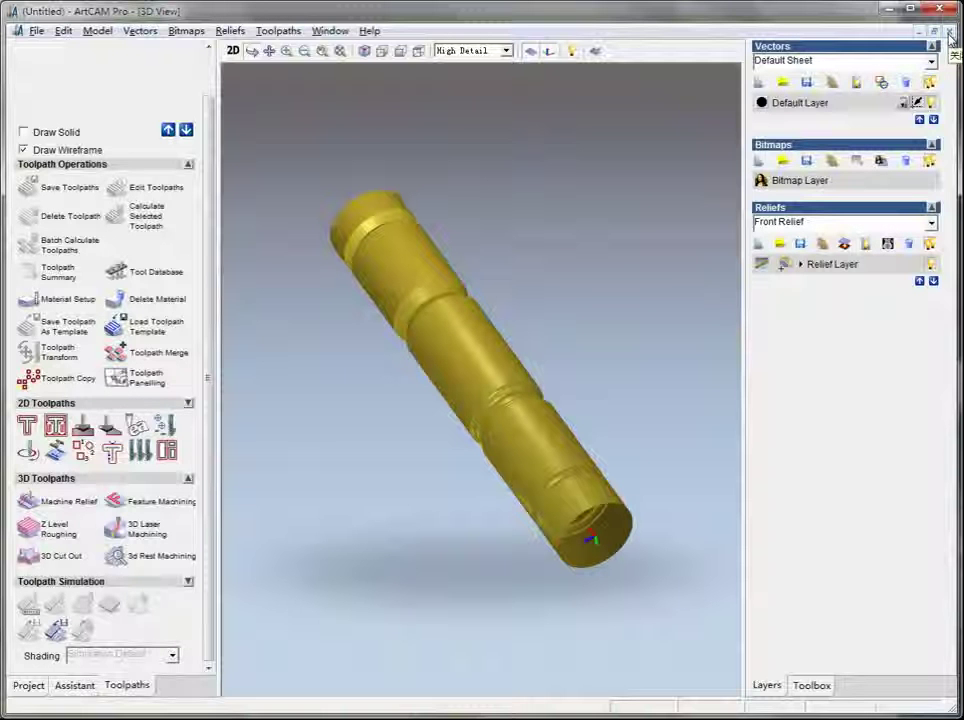
Close the rotary relief model and create a new model 314 mm wide and 600 mm high.
{"action": "left_click", "coordinate": [232, 52]}
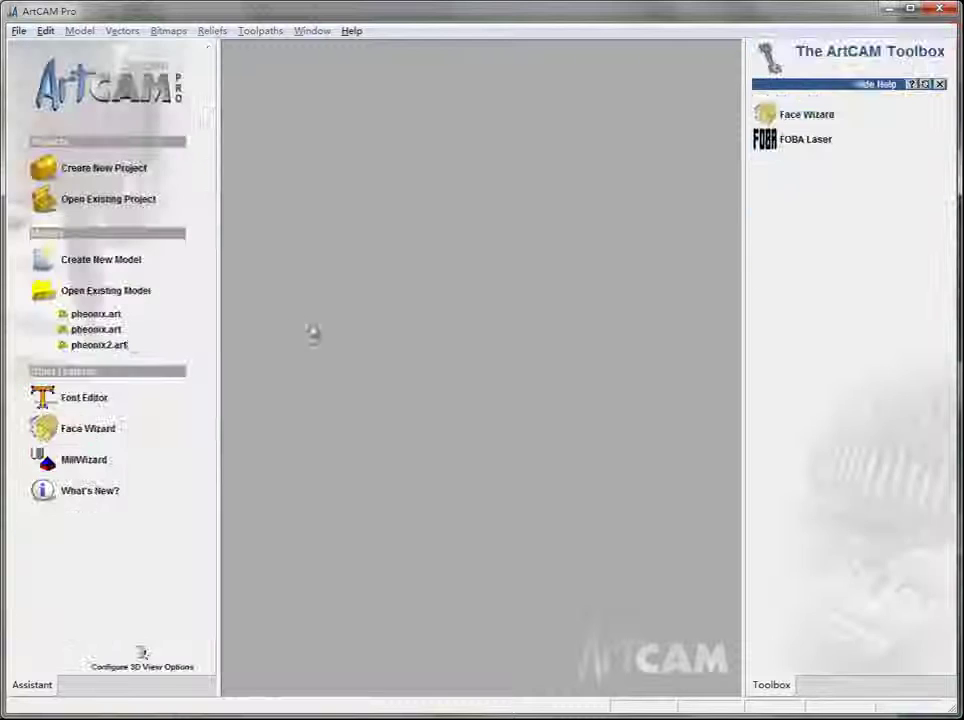
{"action": "left_click", "coordinate": [100, 259]}
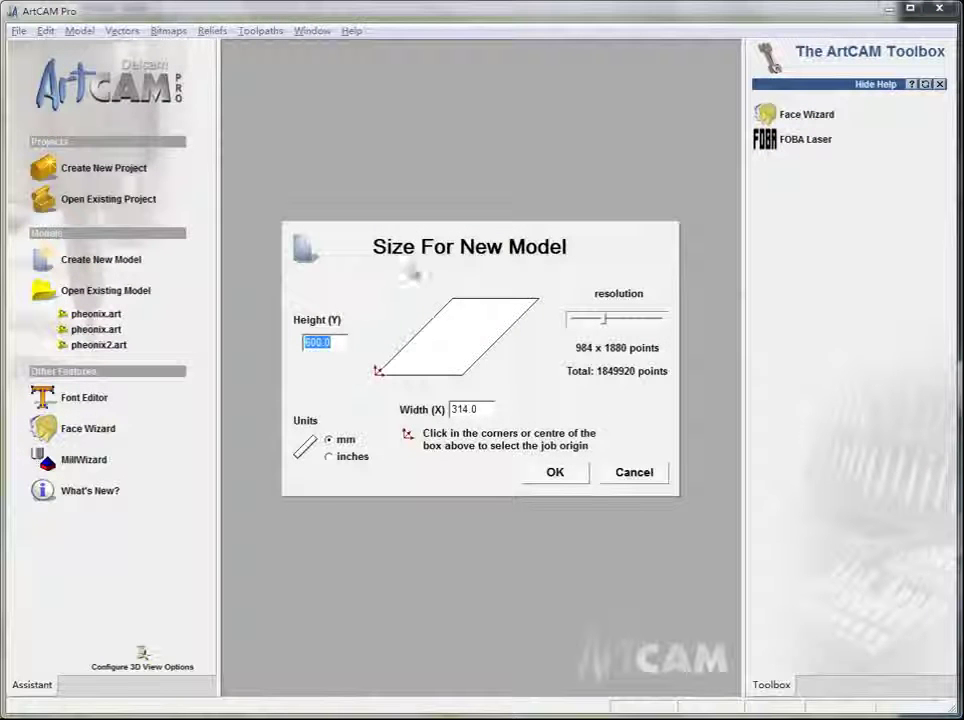
{"action": "left_click", "coordinate": [563, 474]}
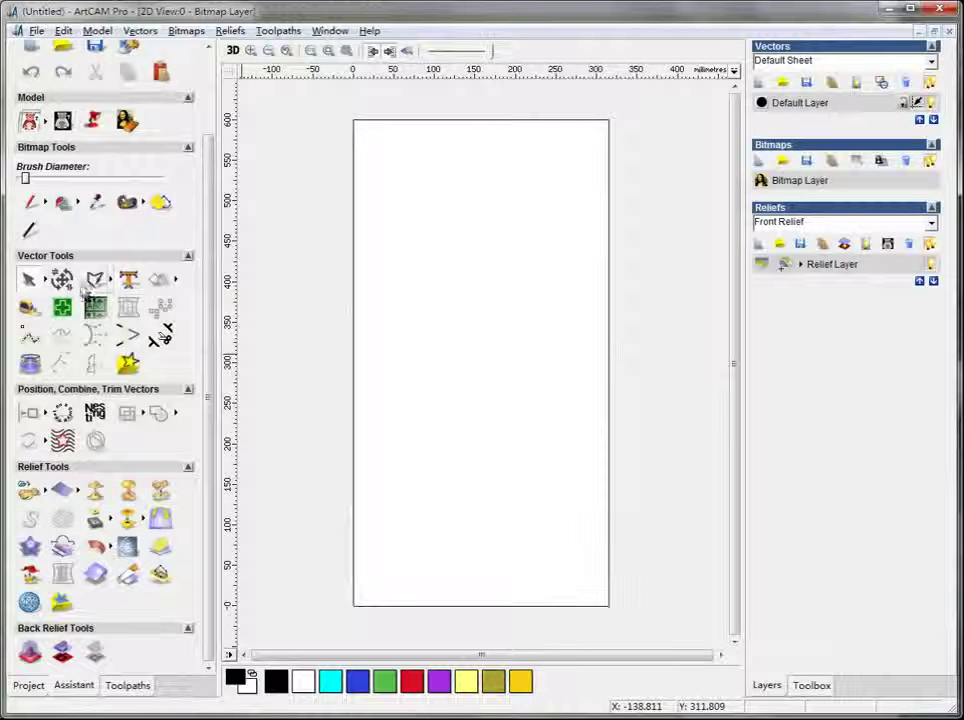
Draw two horizontal polylines across the model, one about 421 mm long near the upper edge and another near the lower edge at about Y 10.
{"action": "left_click", "coordinate": [91, 280]}
{"action": "left_click", "coordinate": [330, 122]}
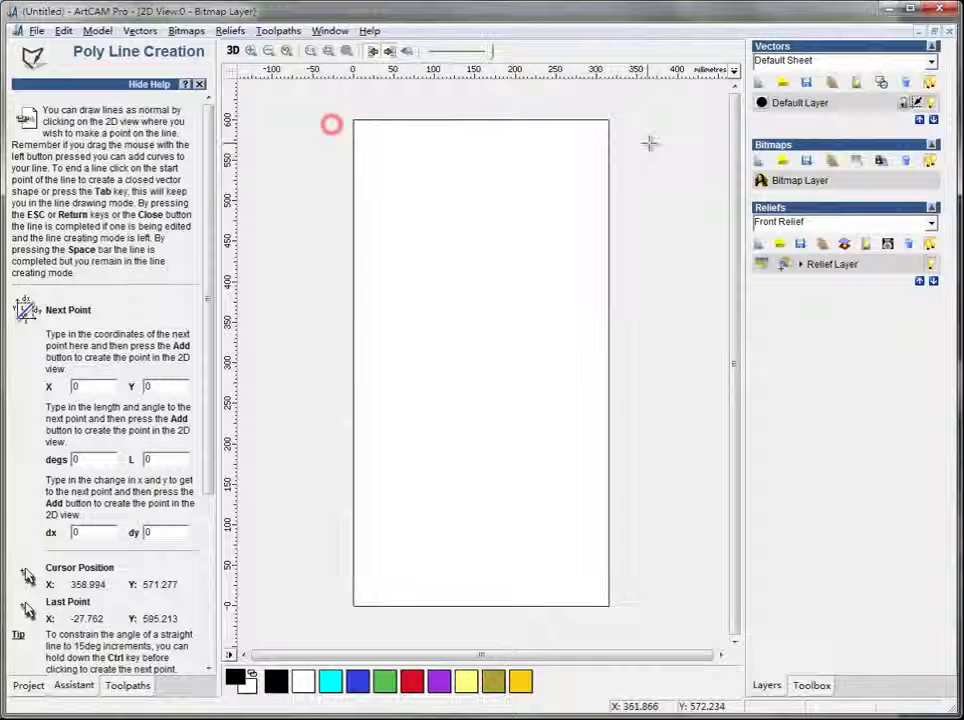
{"action": "left_click", "coordinate": [673, 130]}
{"action": "key", "text": "Escape"}
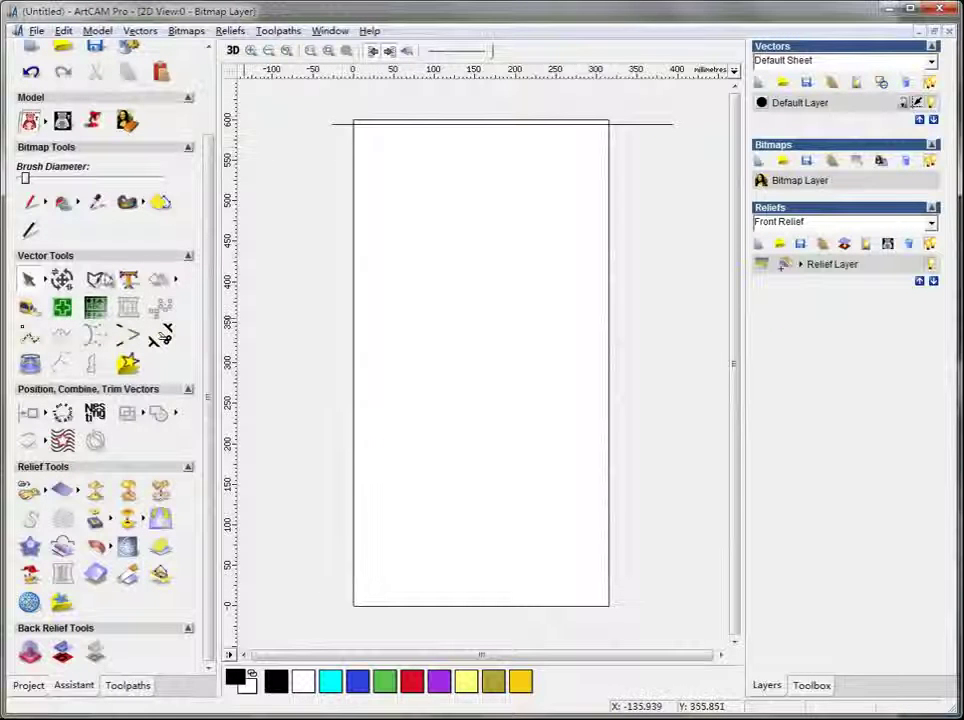
{"action": "left_click", "coordinate": [93, 279]}
{"action": "left_click", "coordinate": [331, 598]}
{"action": "left_click", "coordinate": [633, 598]}
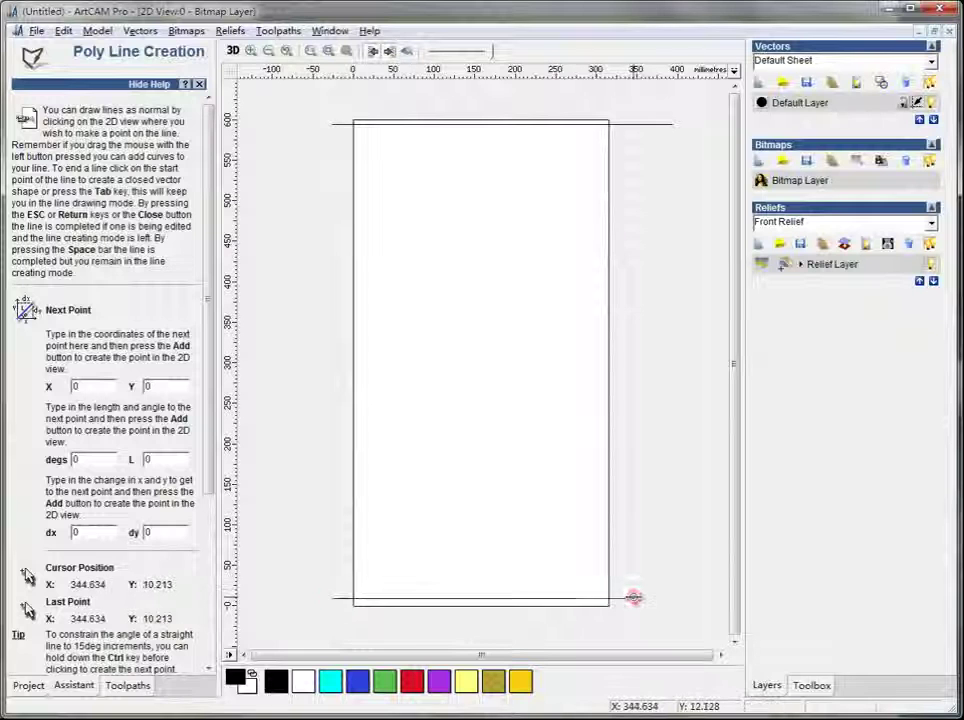
{"action": "key", "text": "Escape"}
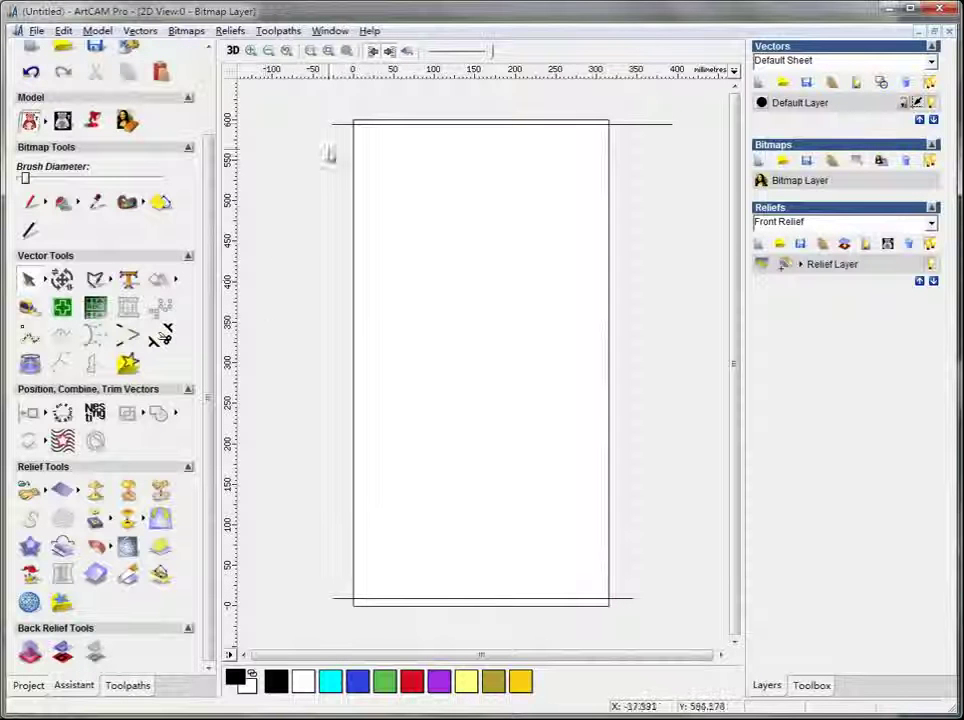
Transform the upper line to a width of 320 mm with width and height unlinked.
{"action": "left_click", "coordinate": [339, 124]}
{"action": "left_click", "coordinate": [62, 279]}
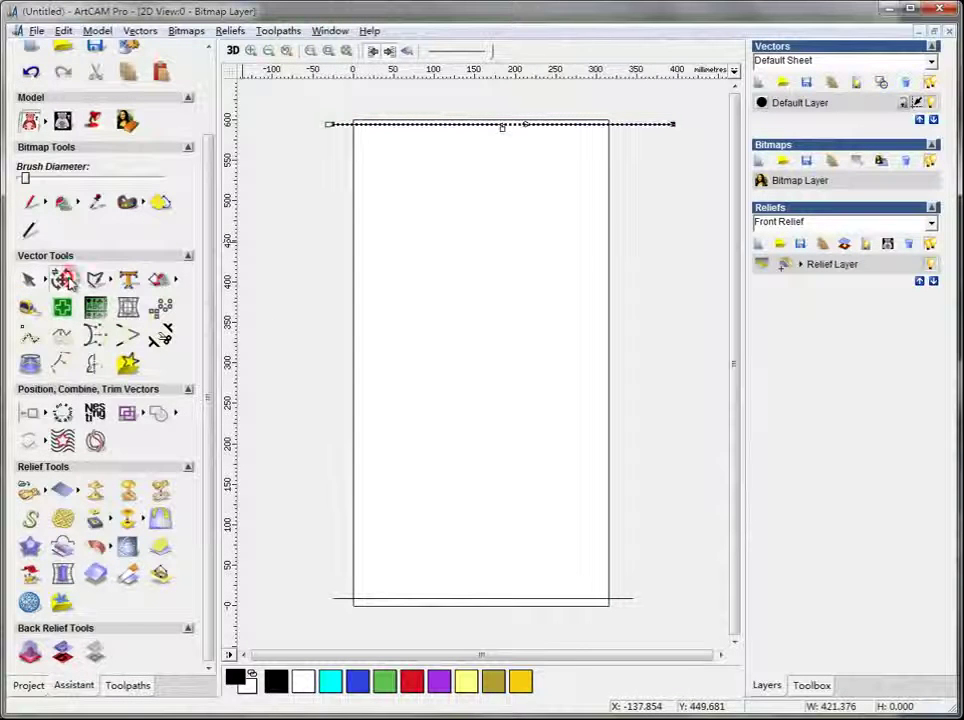
{"action": "scroll", "coordinate": [208, 333], "scroll_direction": "down", "scroll_amount": 3}
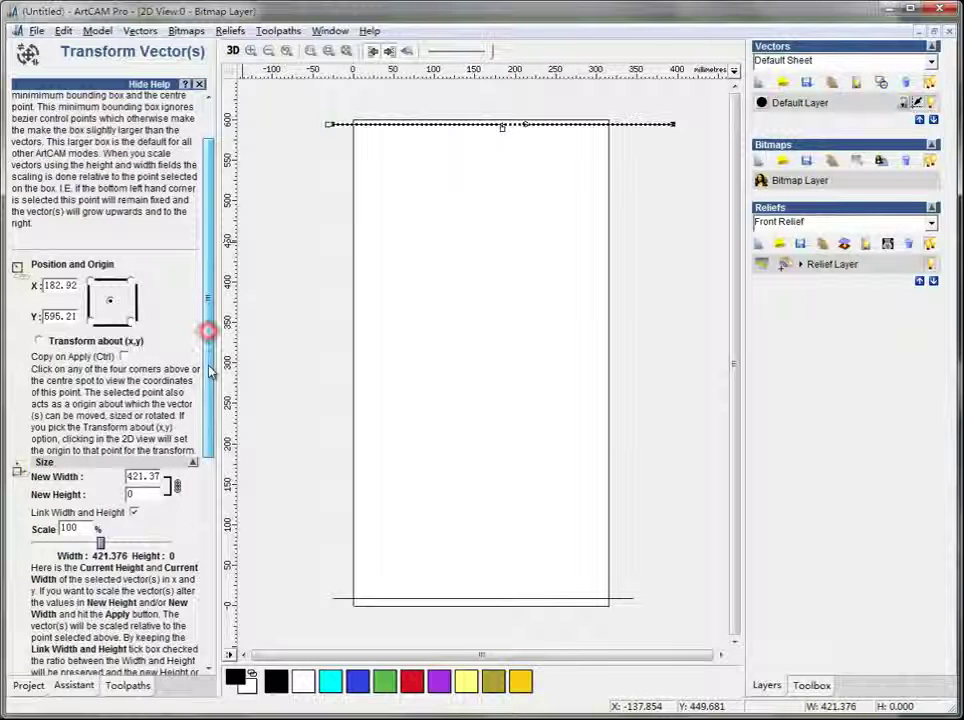
{"action": "left_click", "coordinate": [133, 511]}
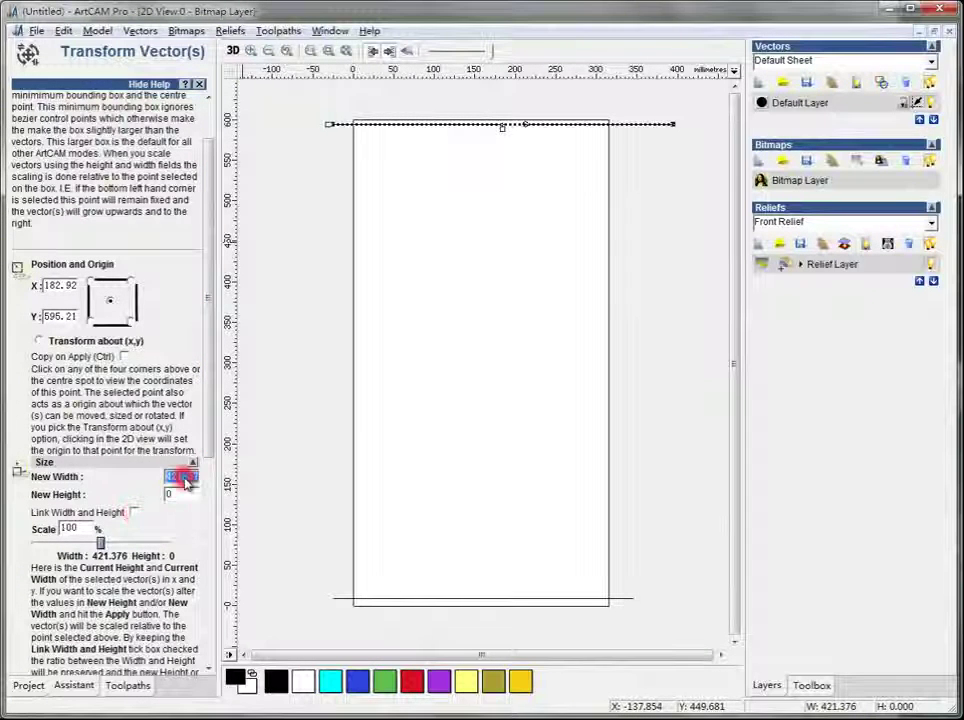
{"action": "type", "text": "320"}
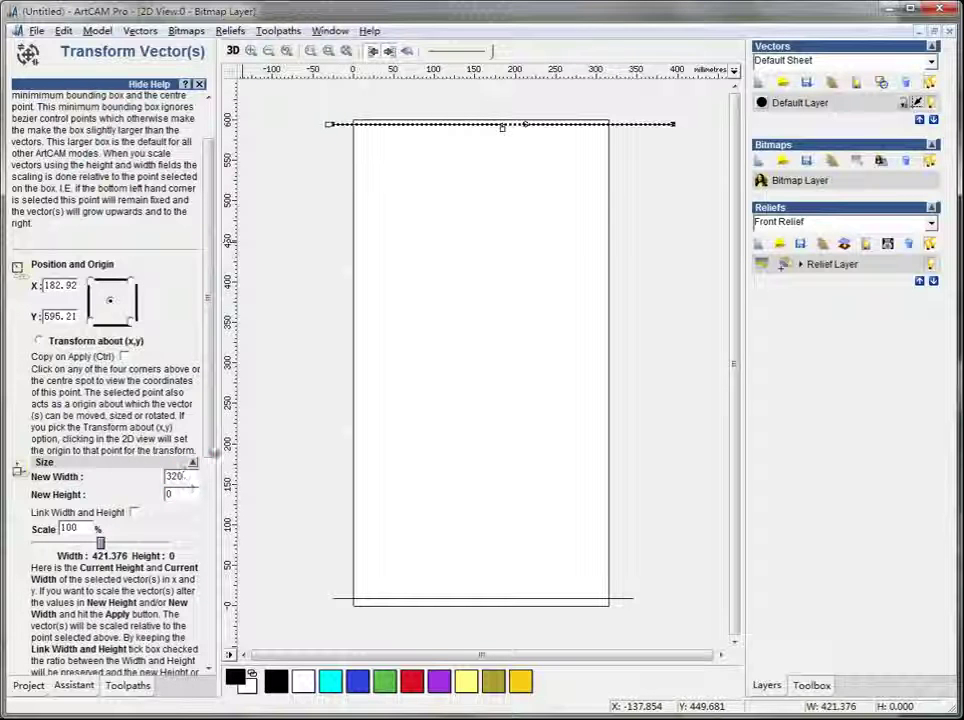
{"action": "scroll", "coordinate": [212, 457], "scroll_direction": "down", "scroll_amount": 5}
{"action": "left_click", "coordinate": [129, 651]}
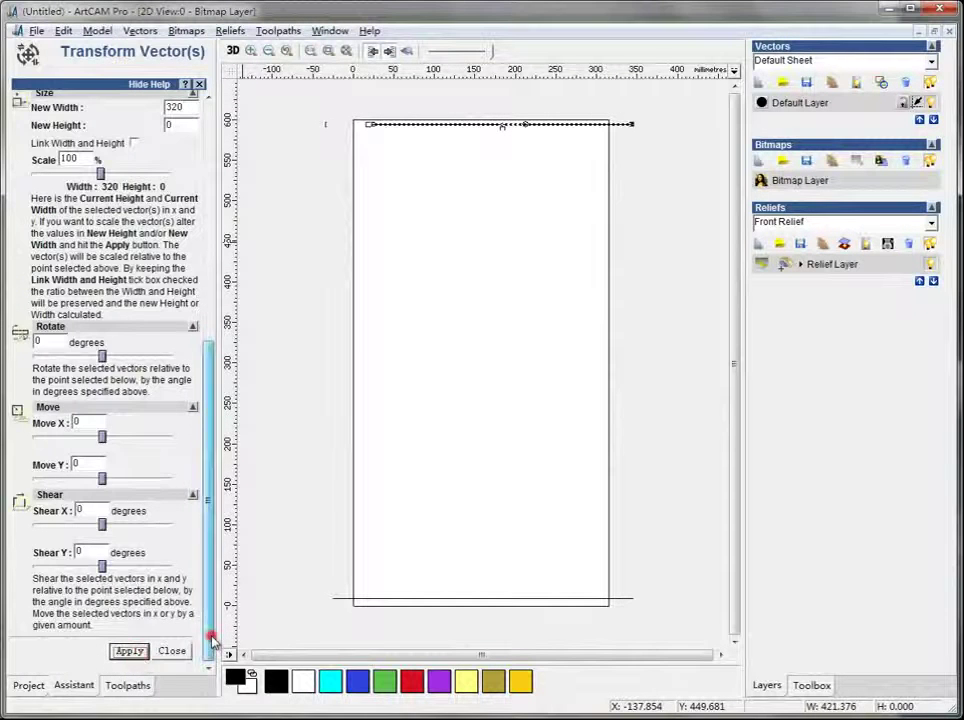
Position the upper line at X 0, Y 600, measured from its lower-left corner.
{"action": "scroll", "coordinate": [212, 640], "scroll_direction": "up", "scroll_amount": 5}
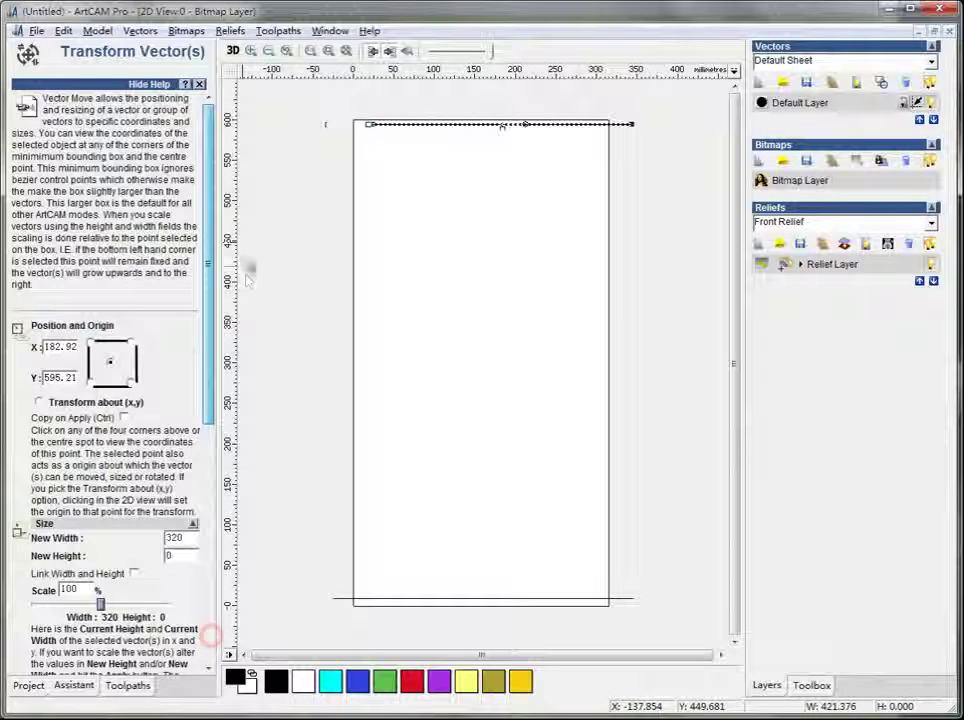
{"action": "double_click", "coordinate": [59, 348]}
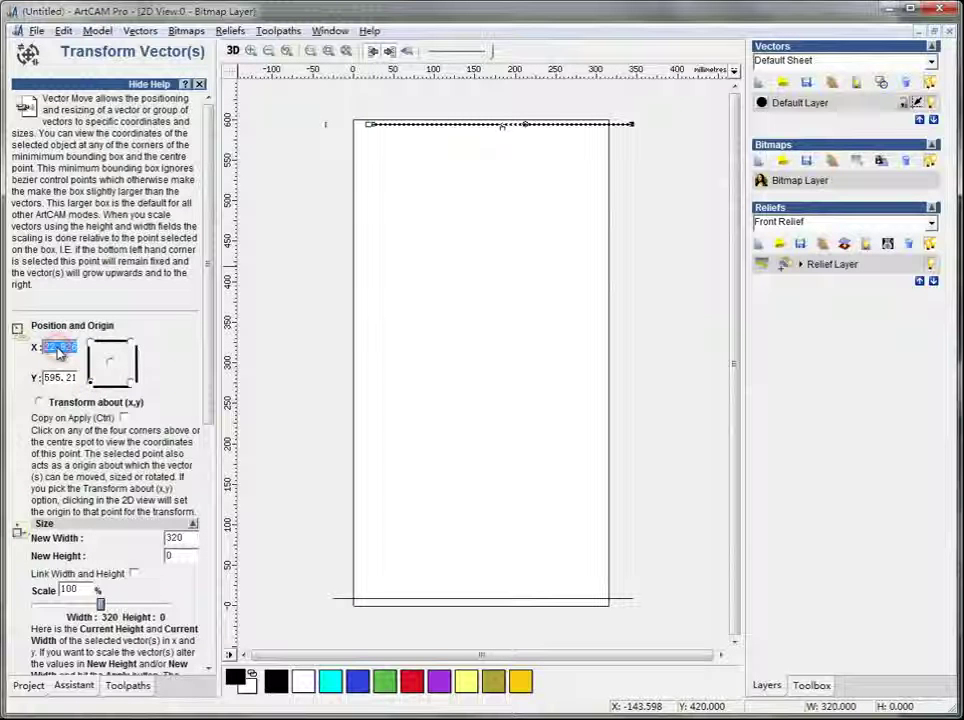
{"action": "type", "text": "0"}
{"action": "double_click", "coordinate": [57, 379]}
{"action": "type", "text": "600"}
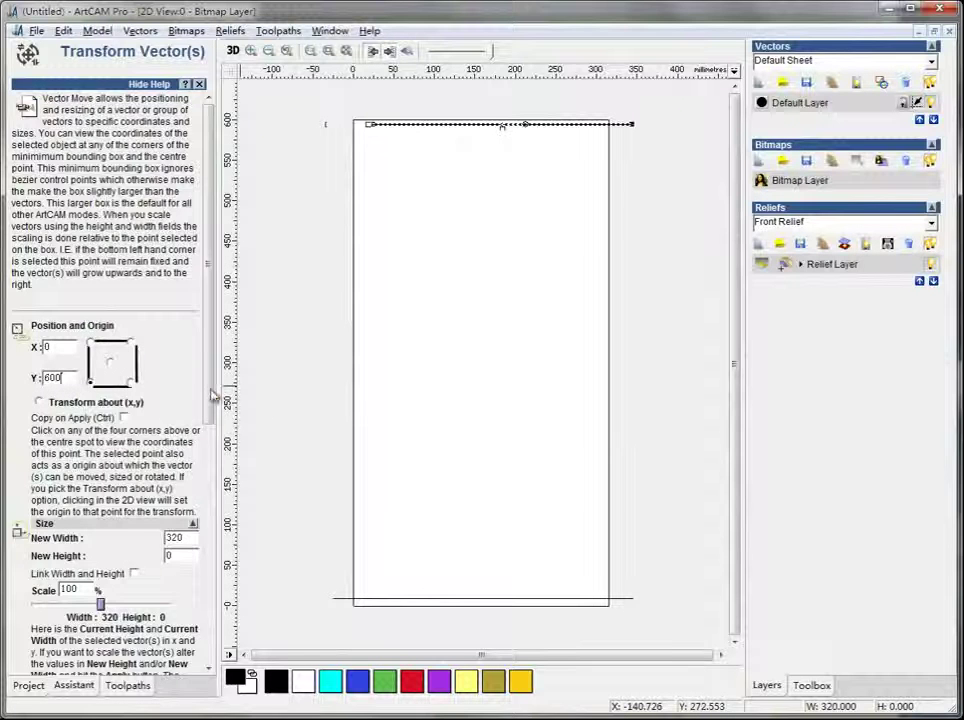
{"action": "scroll", "coordinate": [150, 450], "scroll_direction": "down", "scroll_amount": 5}
{"action": "left_click", "coordinate": [128, 651]}
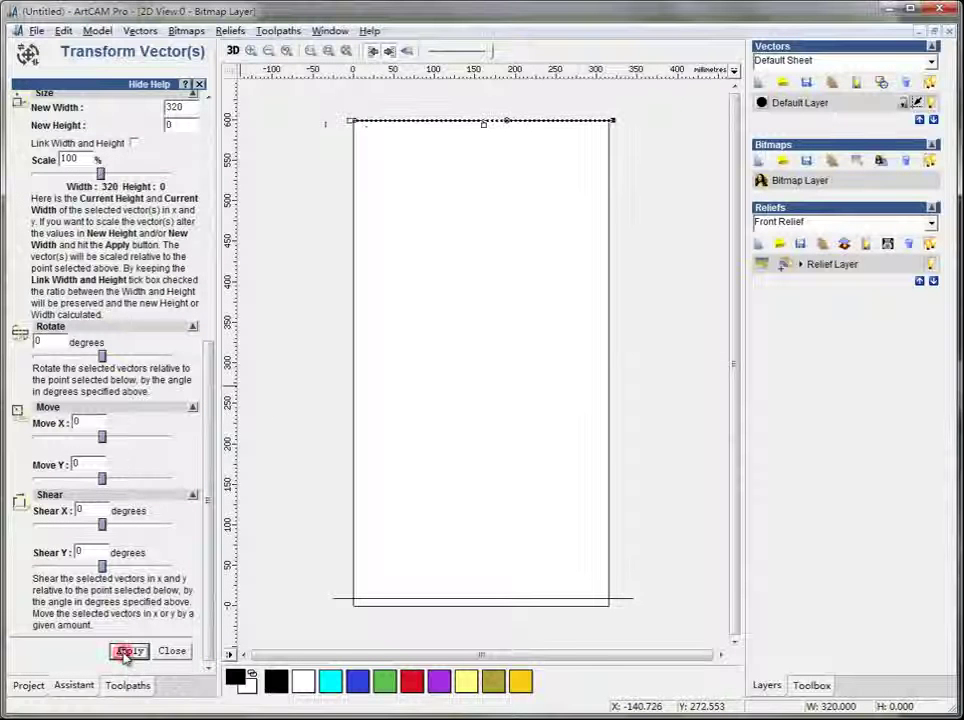
{"action": "left_click", "coordinate": [172, 653]}
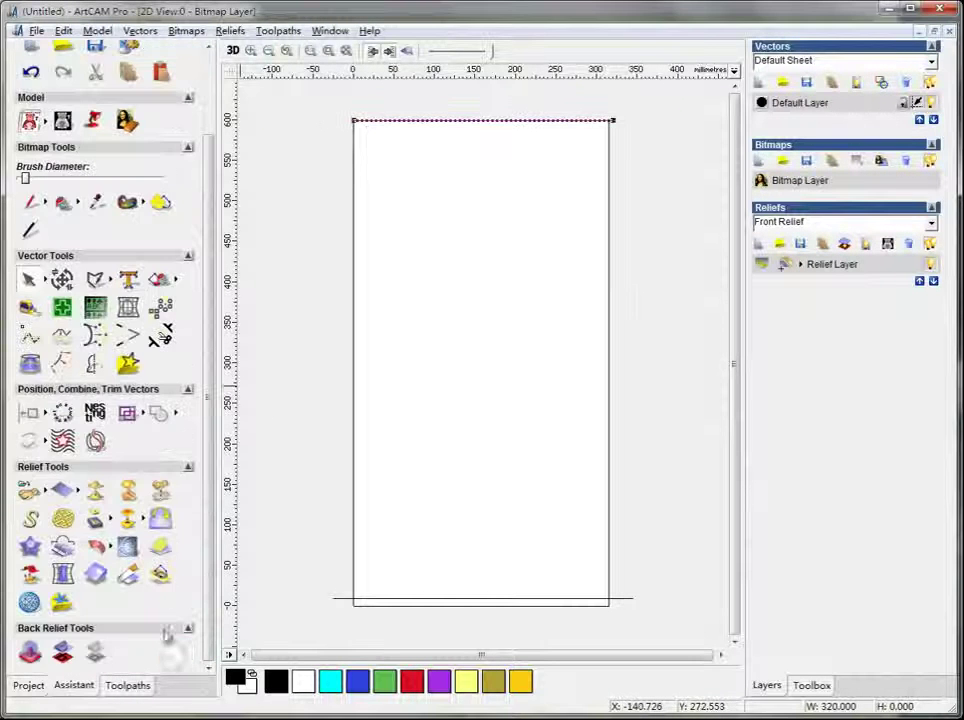
Transform the lower line to a width of 320 mm with width and height unlinked.
{"action": "left_click", "coordinate": [386, 600]}
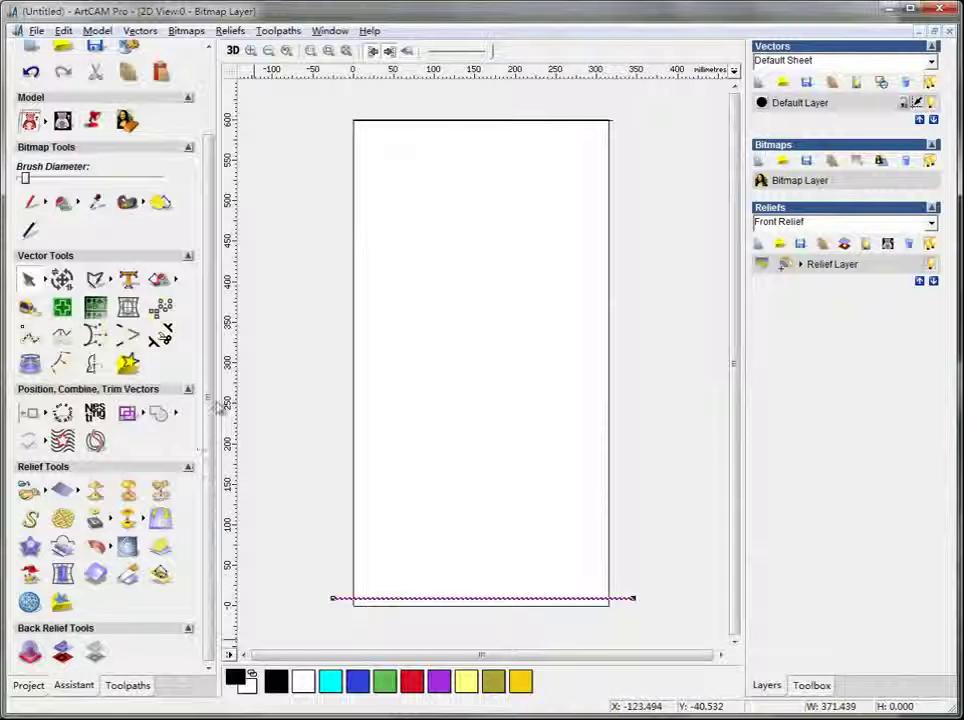
{"action": "left_click", "coordinate": [61, 281]}
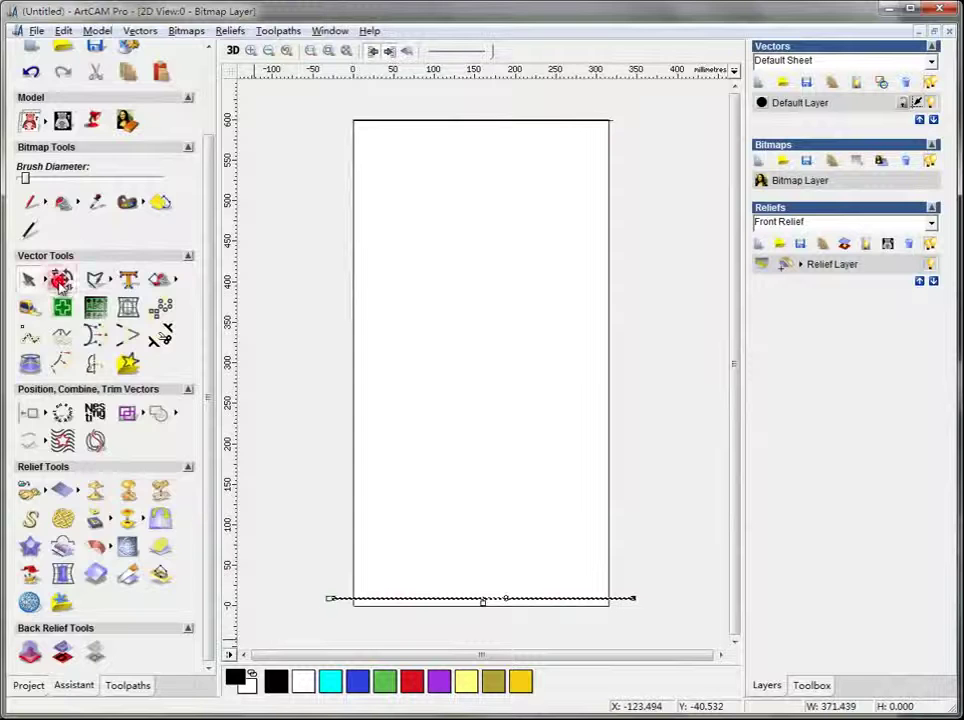
{"action": "scroll", "coordinate": [30, 260], "scroll_direction": "down", "scroll_amount": 4}
{"action": "left_click", "coordinate": [133, 428]}
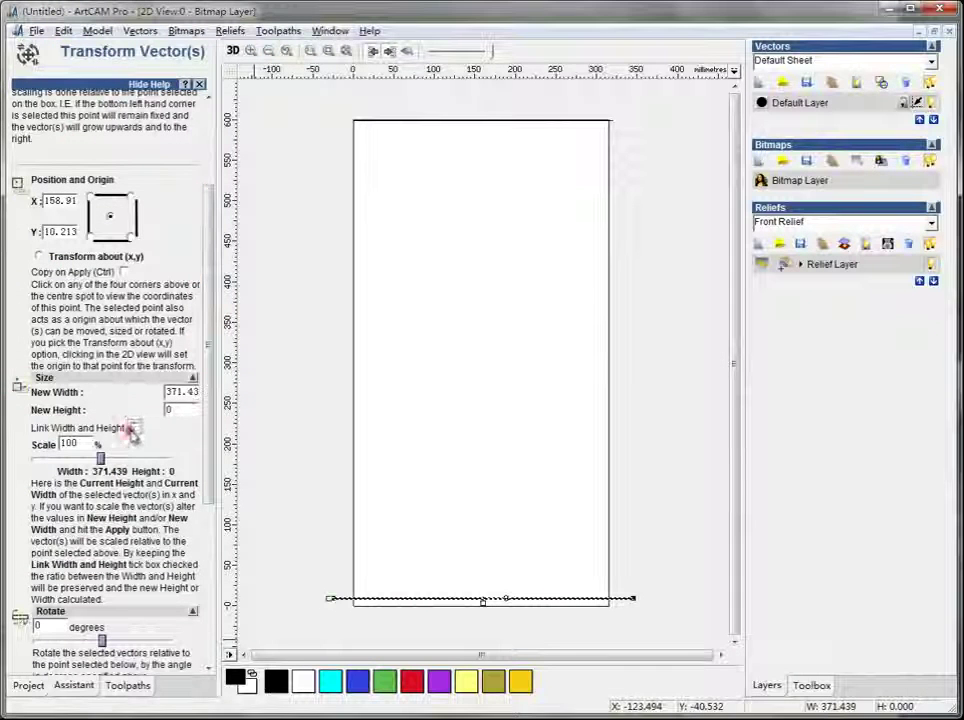
{"action": "double_click", "coordinate": [186, 394]}
{"action": "type", "text": "3"}
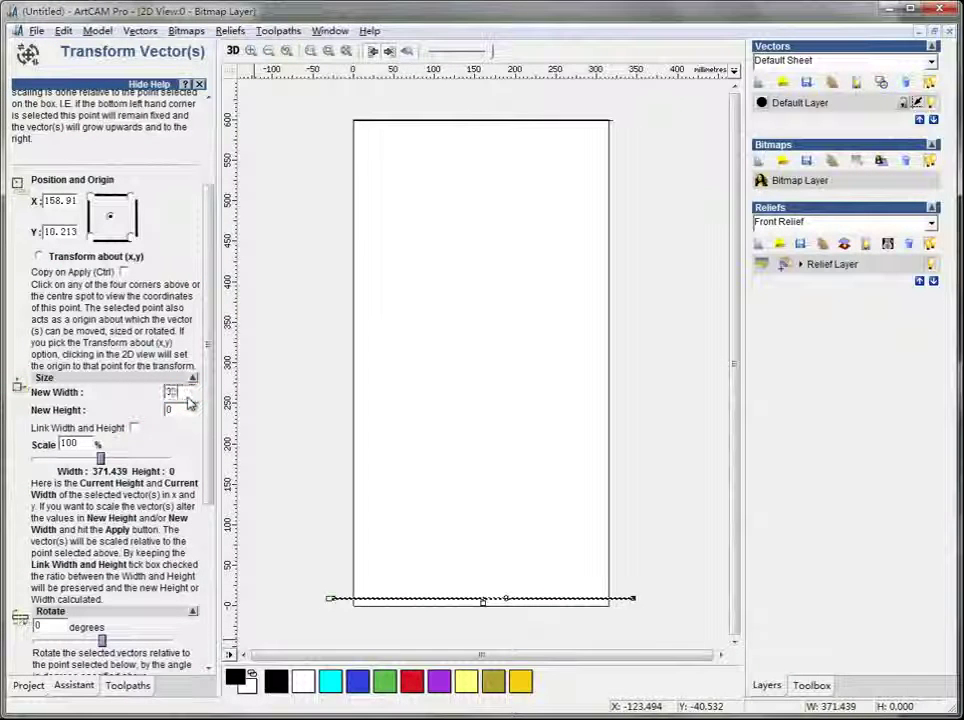
{"action": "type", "text": "20"}
{"action": "scroll", "coordinate": [205, 428], "scroll_direction": "down", "scroll_amount": 5}
{"action": "left_click", "coordinate": [129, 651]}
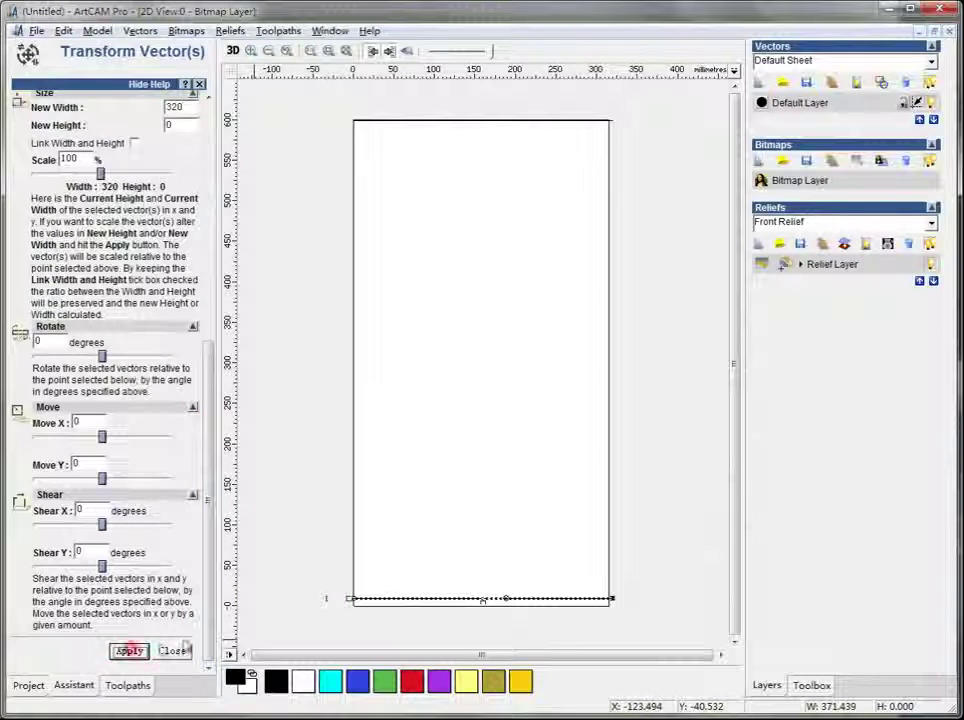
Position the lower line at X 0, Y 0, measured from its lower-left corner, and deselect it.
{"action": "scroll", "coordinate": [155, 485], "scroll_direction": "up", "scroll_amount": 5}
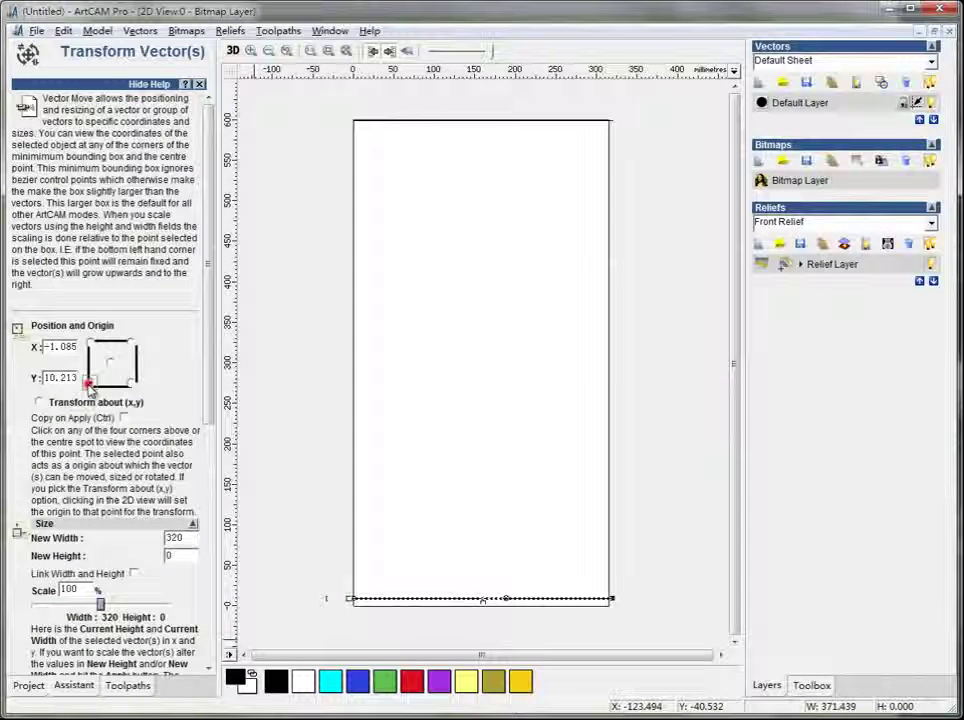
{"action": "double_click", "coordinate": [60, 346]}
{"action": "type", "text": "0"}
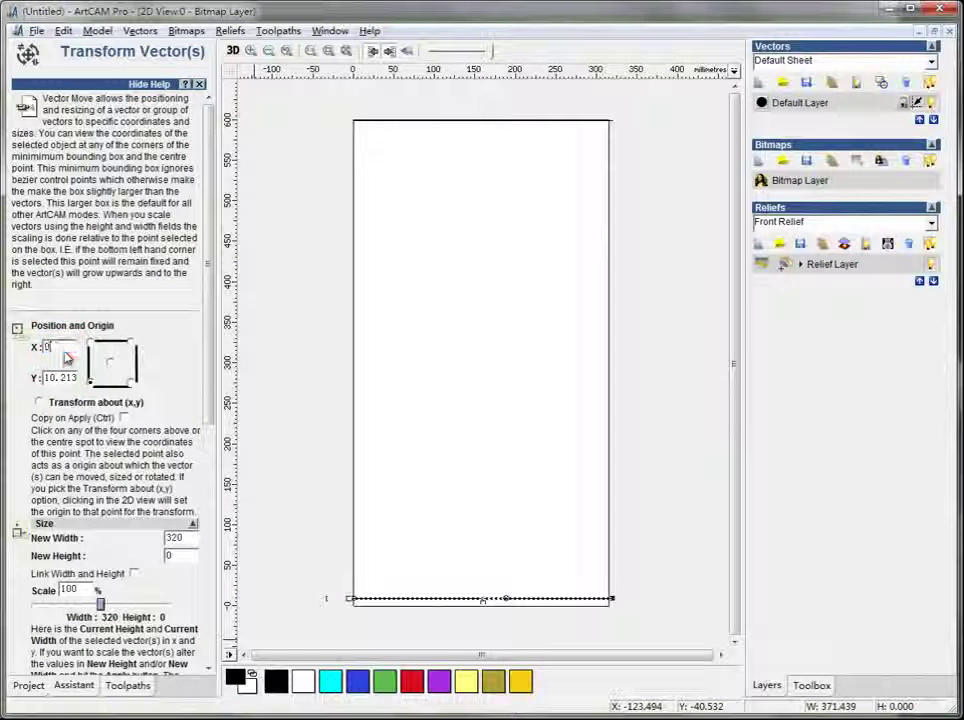
{"action": "key", "text": "Tab"}
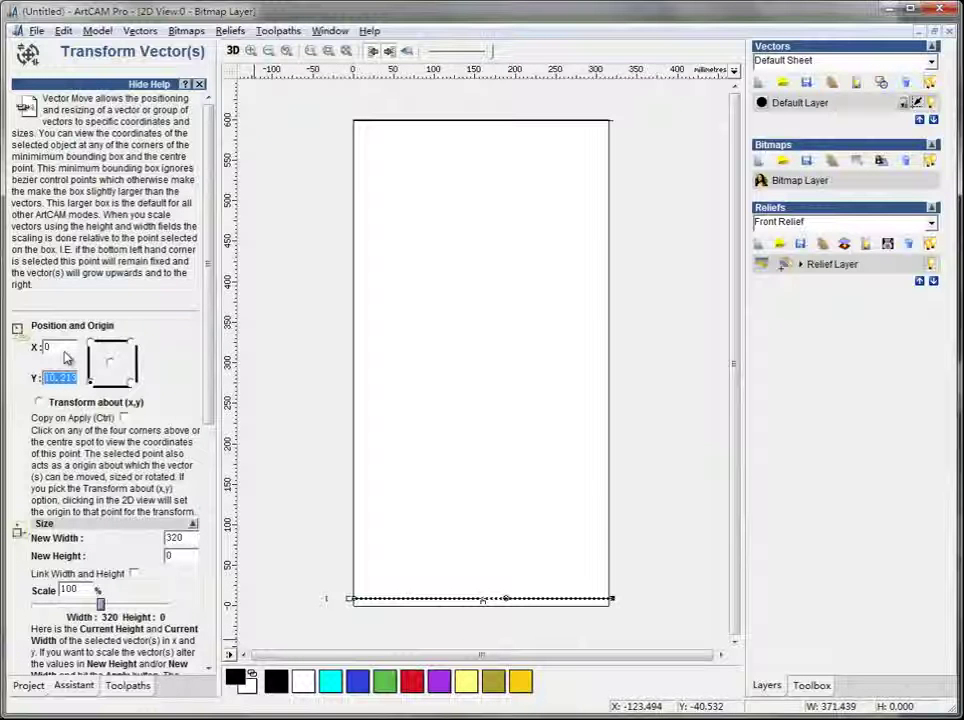
{"action": "left_click", "coordinate": [214, 403]}
{"action": "left_click", "coordinate": [129, 651]}
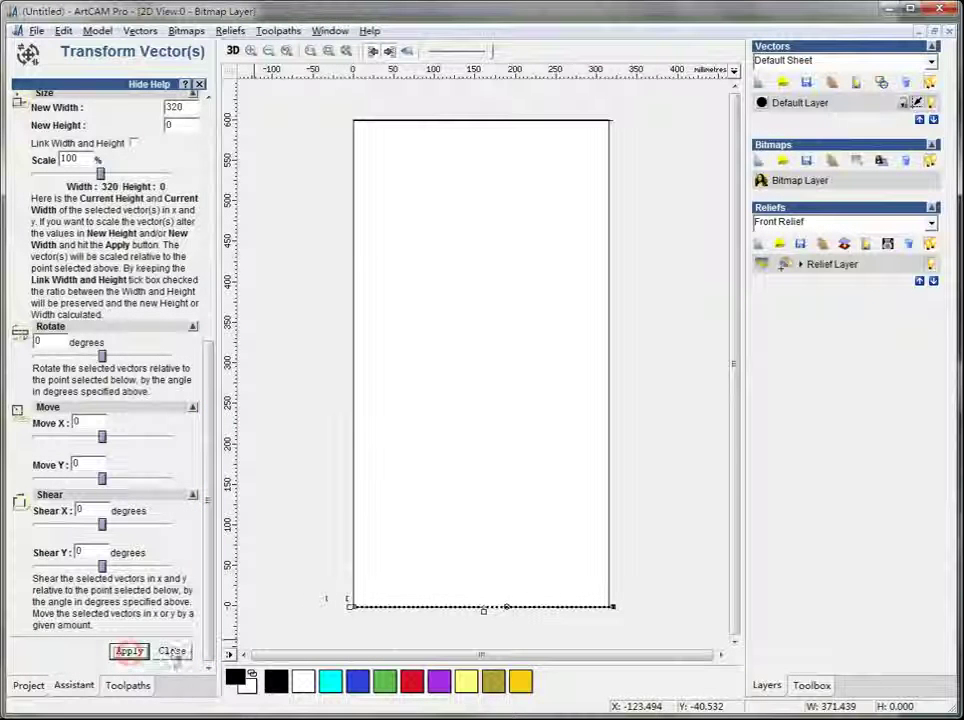
{"action": "left_click", "coordinate": [172, 651]}
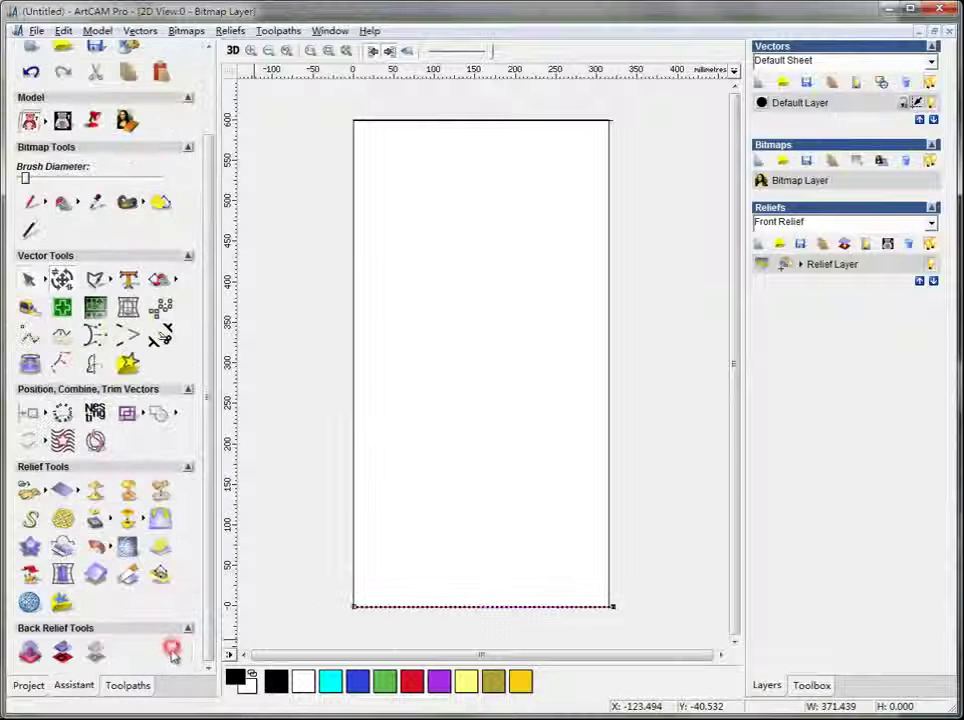
{"action": "left_click", "coordinate": [508, 349]}
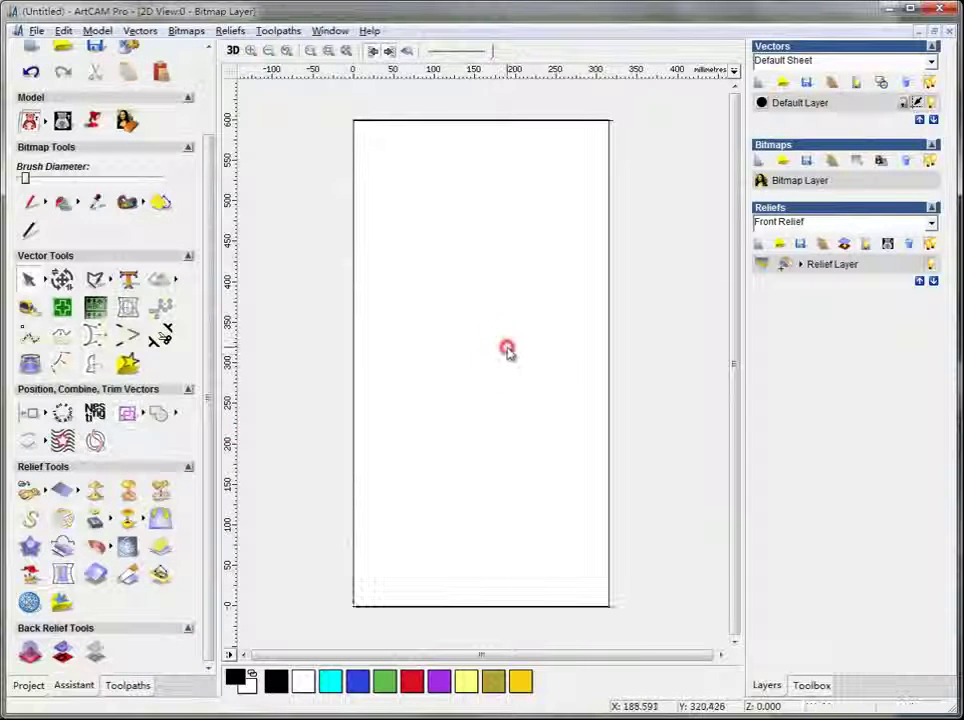
Draw an open wavy polyline about 645 mm high just outside the model's right edge, running from above to below the model.
{"action": "left_click", "coordinate": [98, 281]}
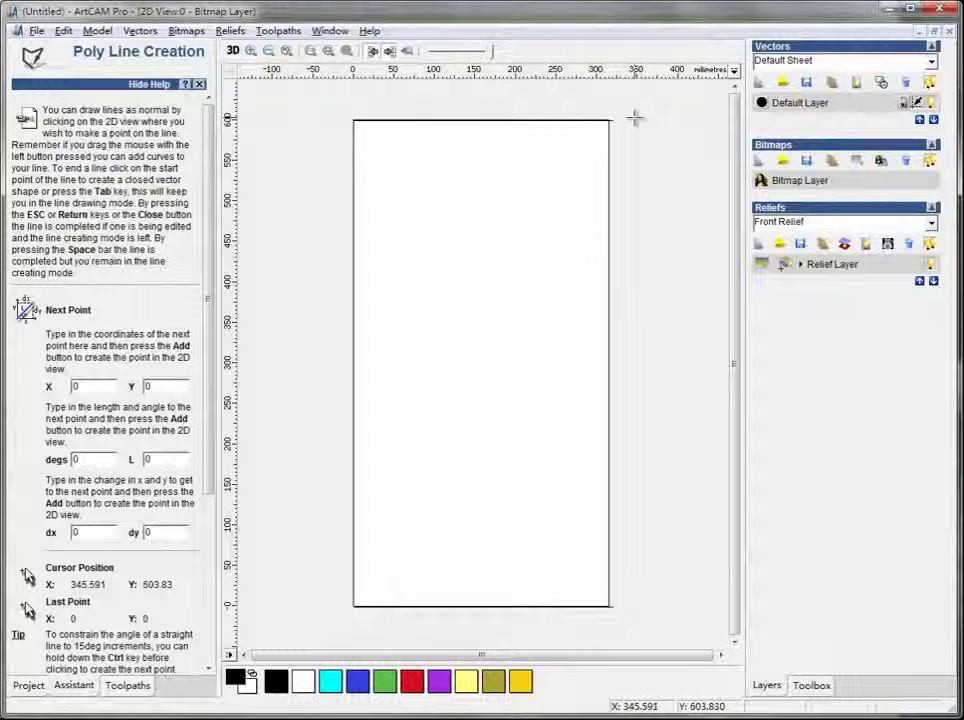
{"action": "mouse_move", "coordinate": [634, 108]}
{"action": "left_mouse_down"}
{"action": "mouse_move", "coordinate": [633, 185]}
{"action": "mouse_move", "coordinate": [654, 238]}
{"action": "mouse_move", "coordinate": [634, 292]}
{"action": "left_mouse_up"}
{"action": "left_click_drag", "start_coordinate": [633, 361], "coordinate": [668, 420]}
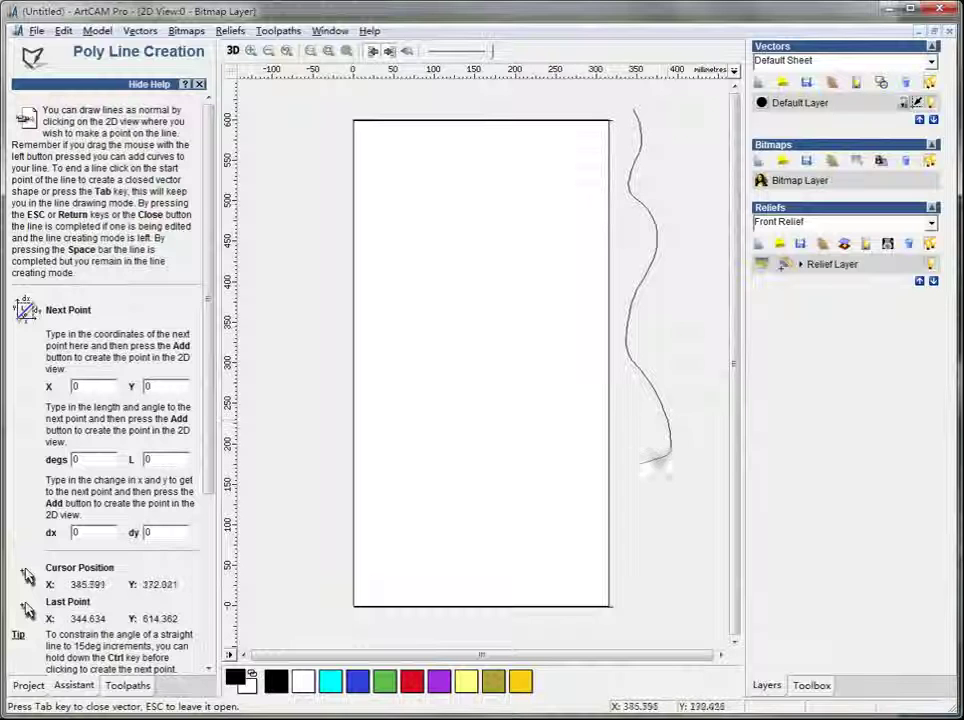
{"action": "mouse_move", "coordinate": [633, 488]}
{"action": "left_mouse_down"}
{"action": "mouse_move", "coordinate": [670, 586]}
{"action": "mouse_move", "coordinate": [667, 614]}
{"action": "mouse_move", "coordinate": [618, 632]}
{"action": "left_mouse_up"}
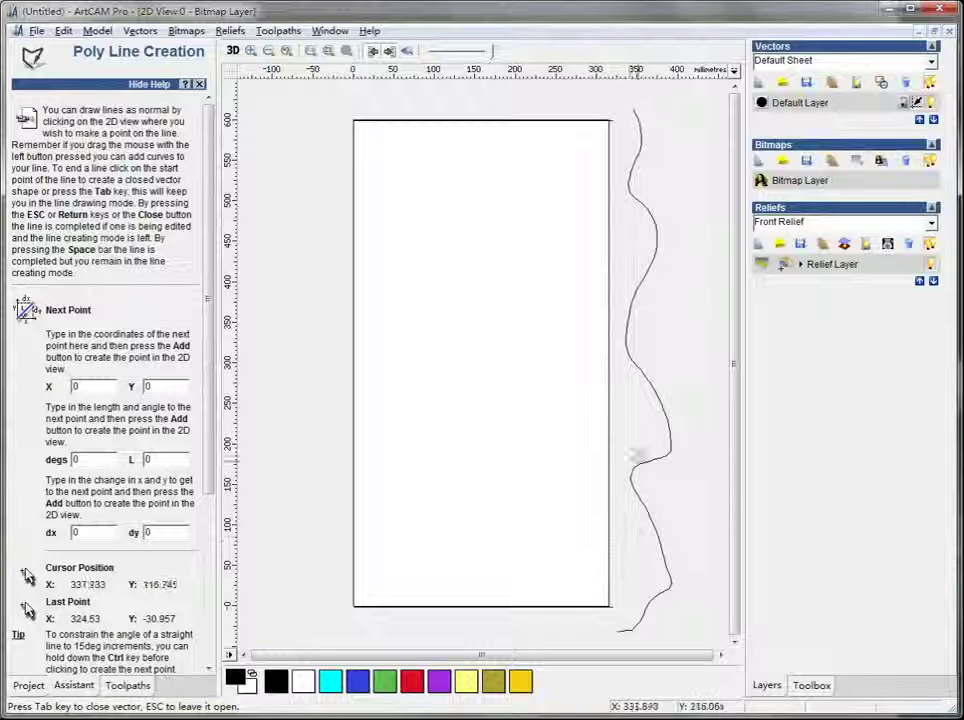
{"action": "key", "text": "Escape"}
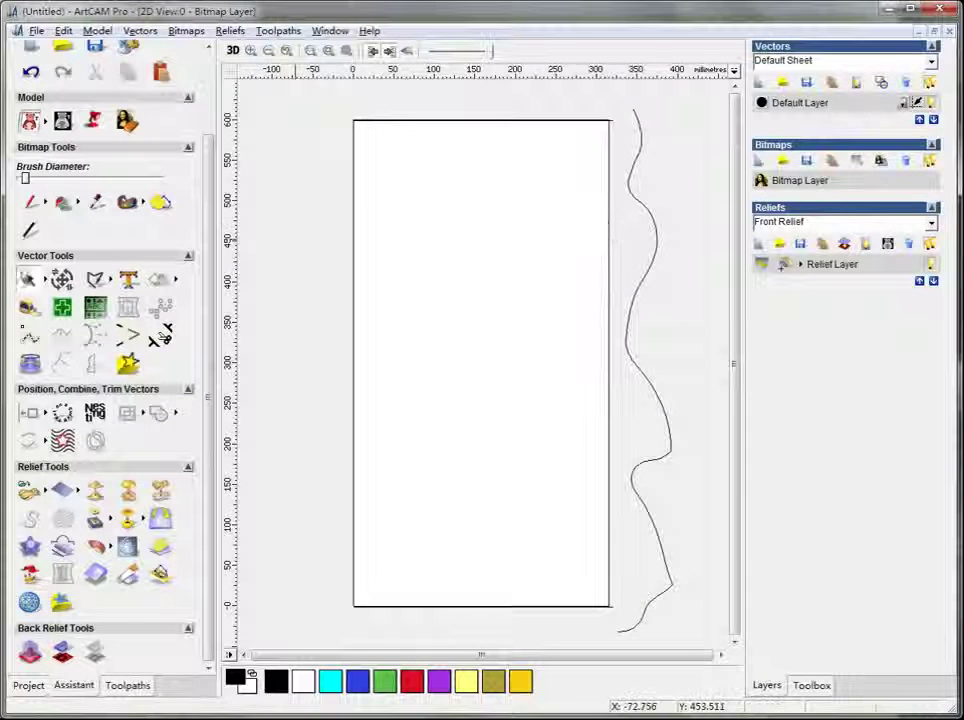
Narrow the wavy profile curve to a width of about 38 mm while keeping its height.
{"action": "left_click", "coordinate": [657, 248]}
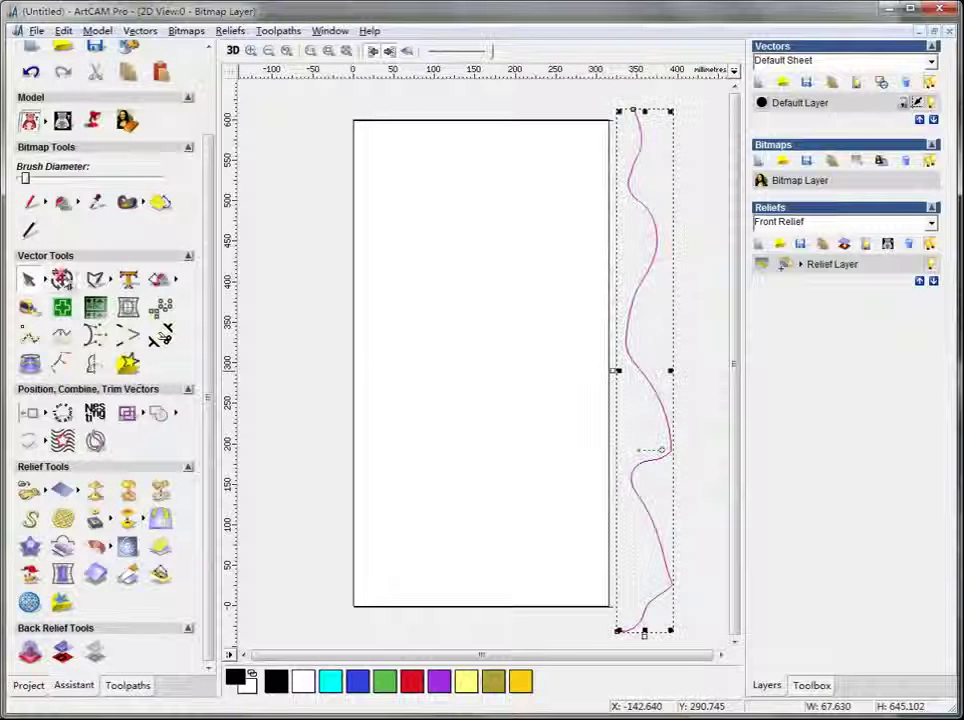
{"action": "left_click_drag", "start_coordinate": [672, 372], "coordinate": [649, 379]}
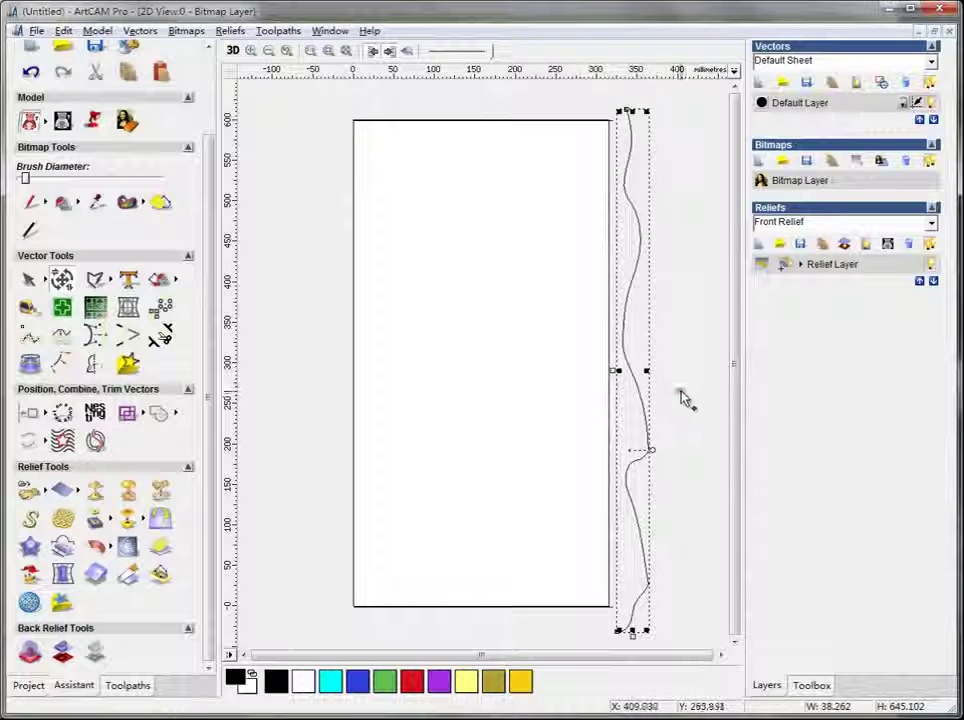
{"action": "left_click", "coordinate": [684, 398]}
Set up an Extrude with the upper edge line as the drive curve and the wavy curve as the start profile.
{"action": "left_click", "coordinate": [444, 120]}
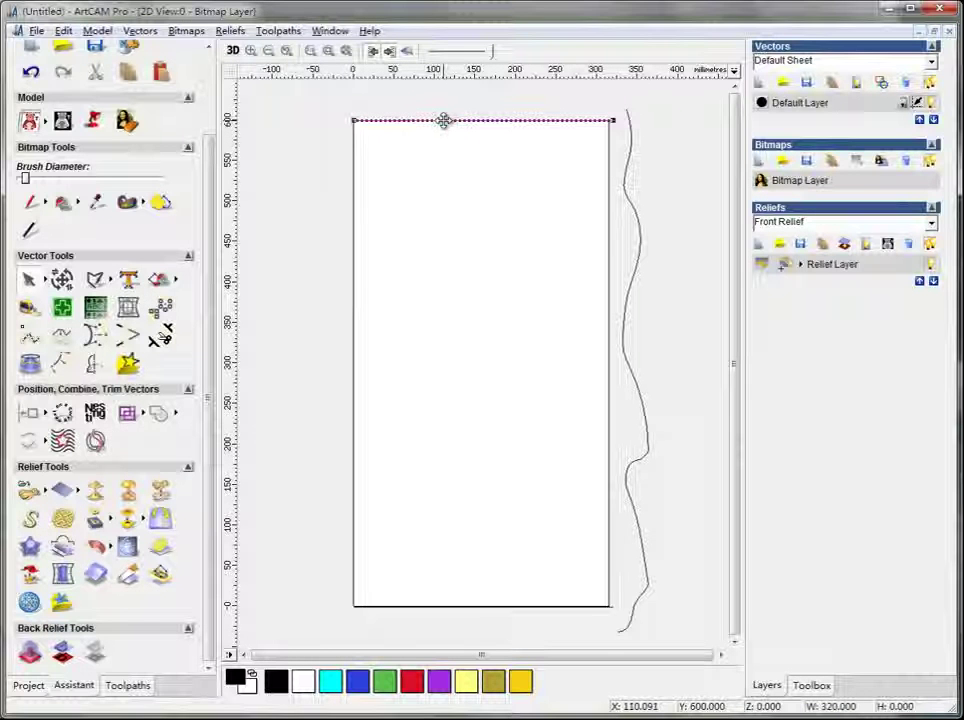
{"action": "left_click", "coordinate": [462, 607]}
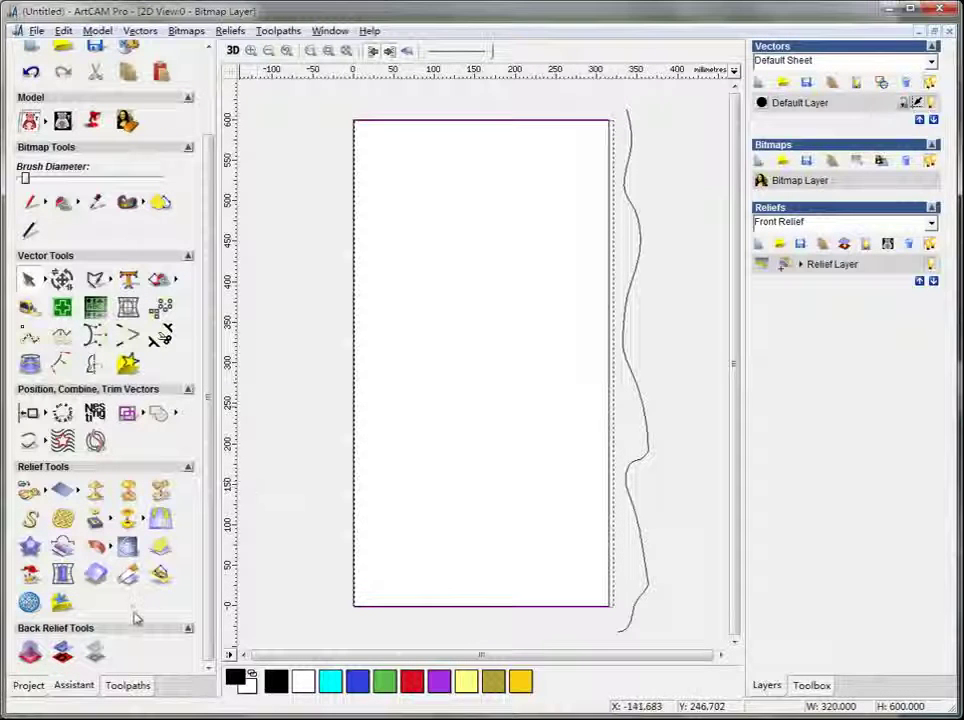
{"action": "left_click", "coordinate": [98, 546]}
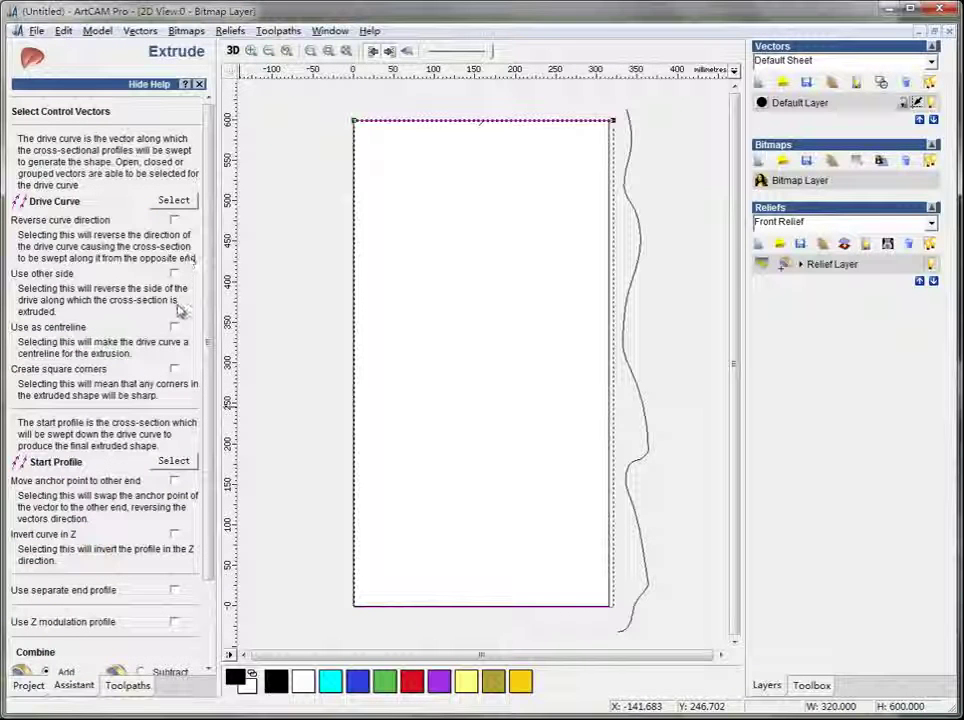
{"action": "left_click", "coordinate": [180, 206]}
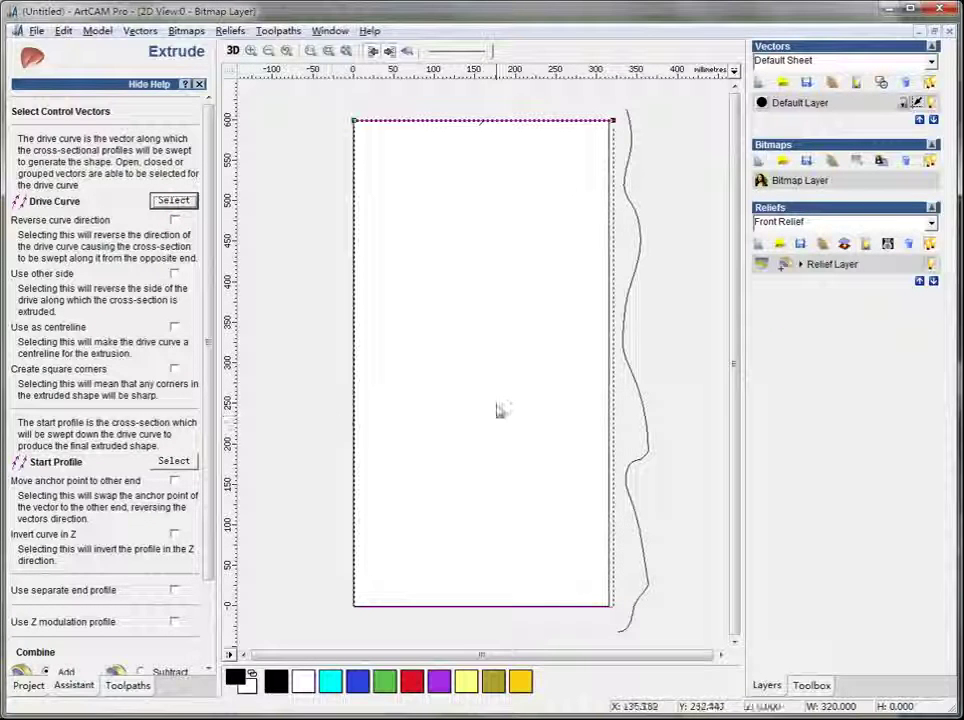
{"action": "left_click", "coordinate": [625, 346]}
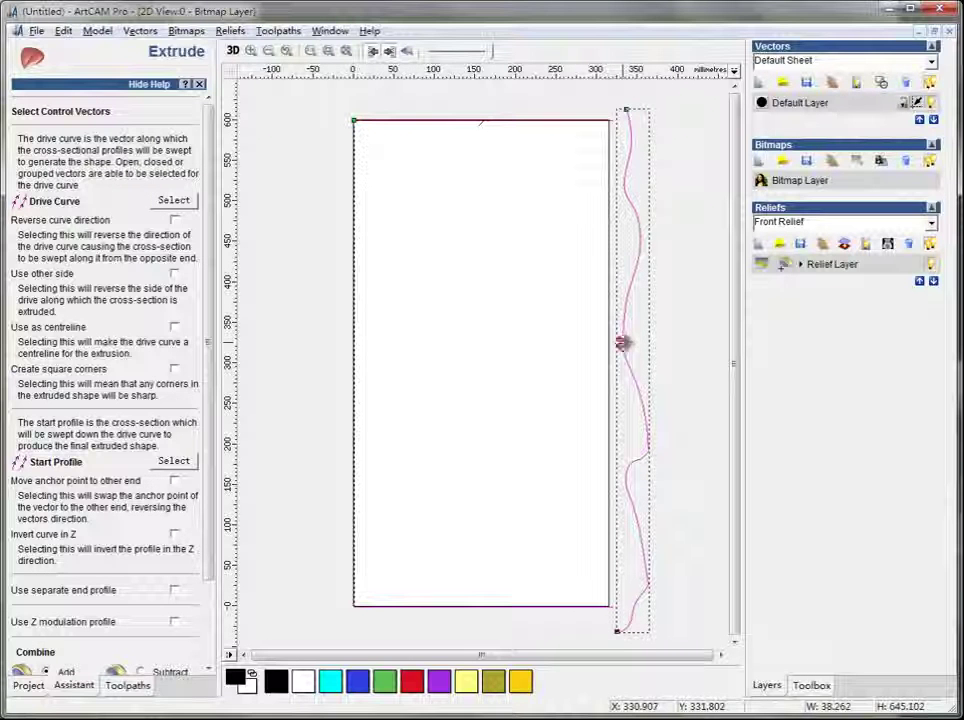
{"action": "left_click", "coordinate": [172, 462]}
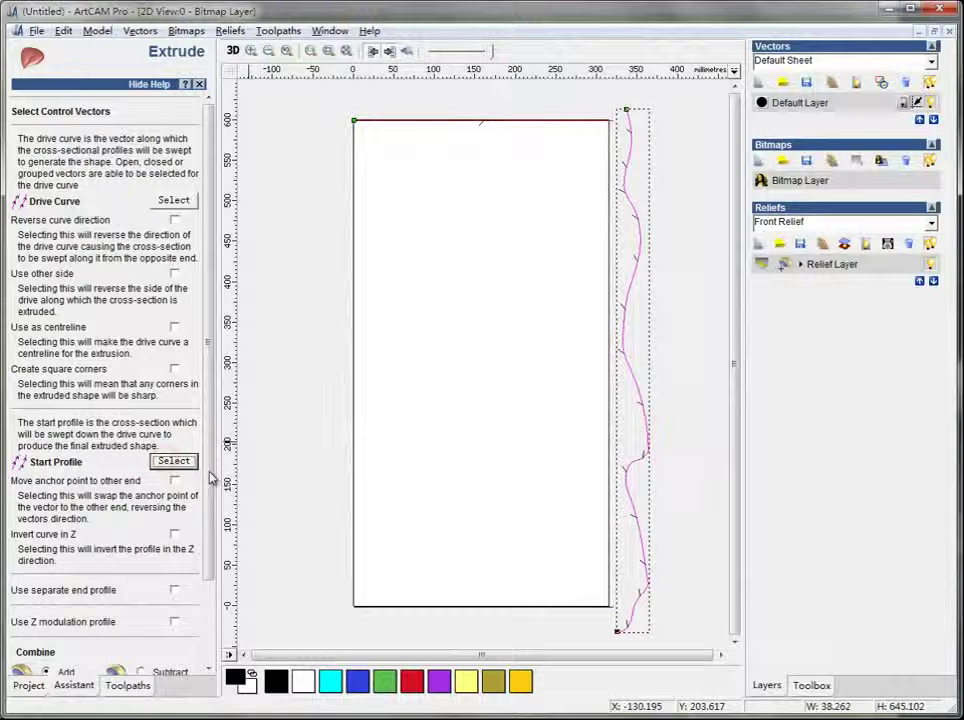
Calculate the extruded relief with the combine mode set to Subtract.
{"action": "scroll", "coordinate": [211, 475], "scroll_direction": "down", "scroll_amount": 3}
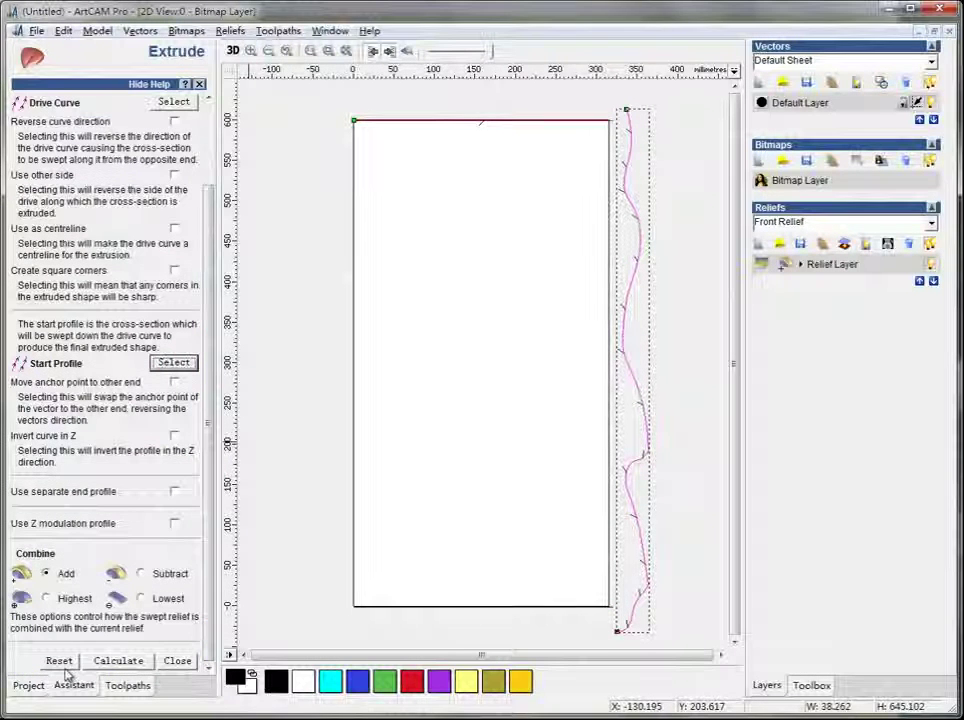
{"action": "left_click", "coordinate": [105, 660]}
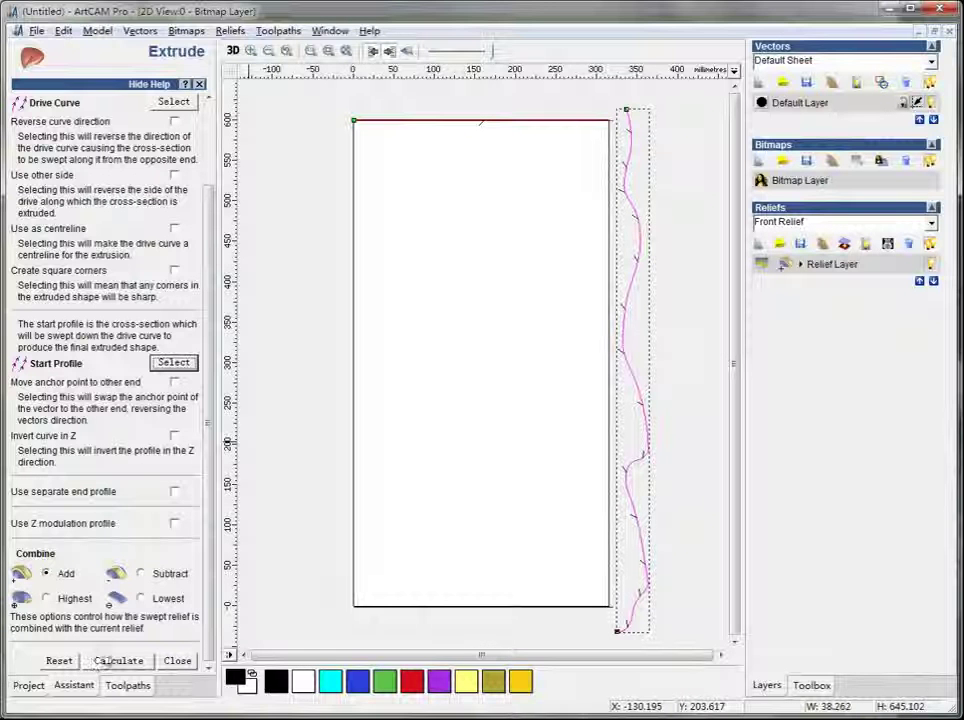
{"action": "left_click", "coordinate": [141, 574]}
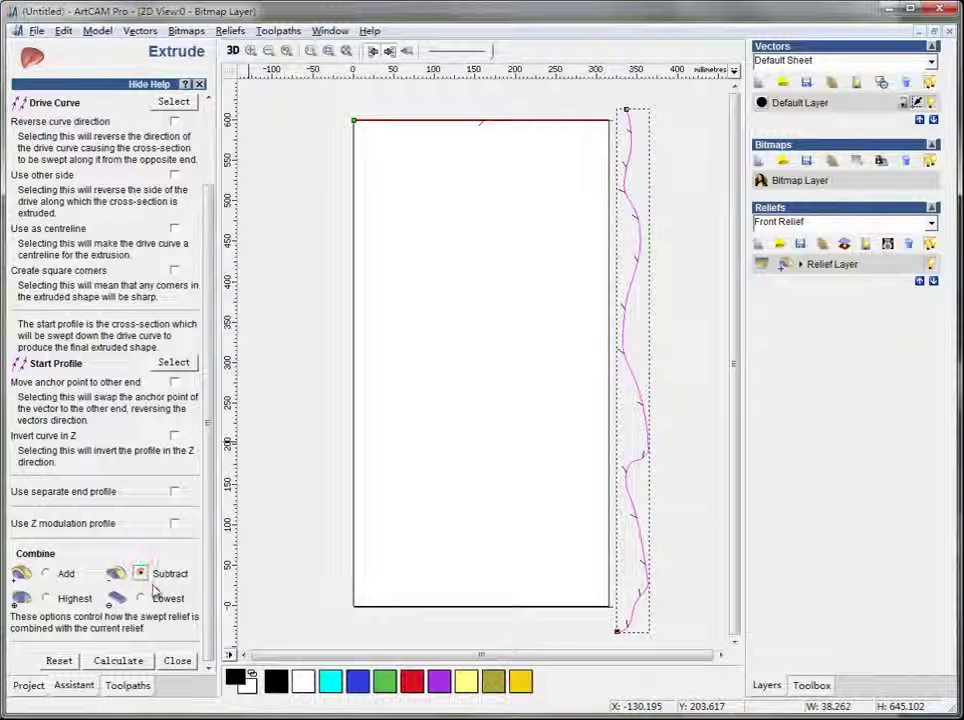
{"action": "left_click", "coordinate": [112, 661]}
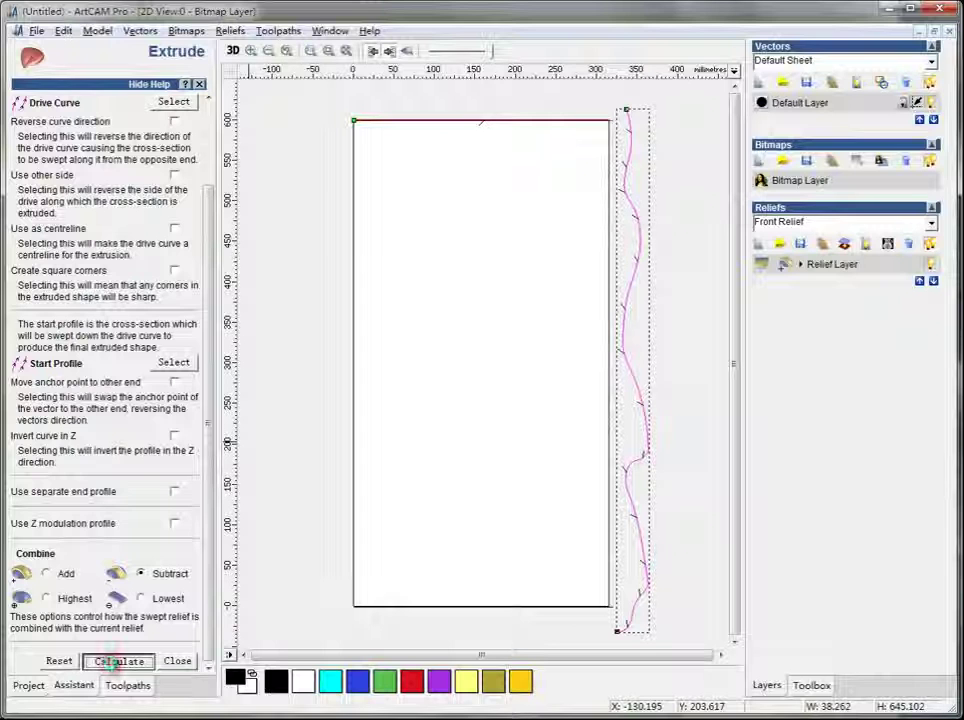
Create a rotary relief from the extruded wavy surface, wrapping it in X.
{"action": "left_click", "coordinate": [233, 49]}
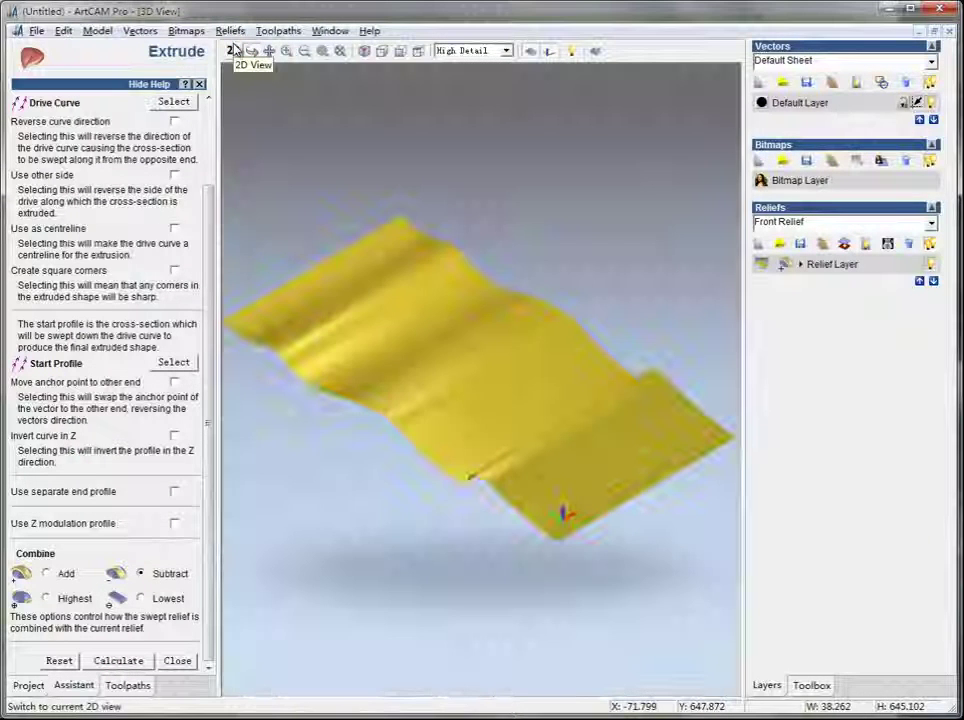
{"action": "left_click_drag", "start_coordinate": [559, 379], "coordinate": [642, 313]}
{"action": "left_click_drag", "start_coordinate": [625, 280], "coordinate": [428, 457]}
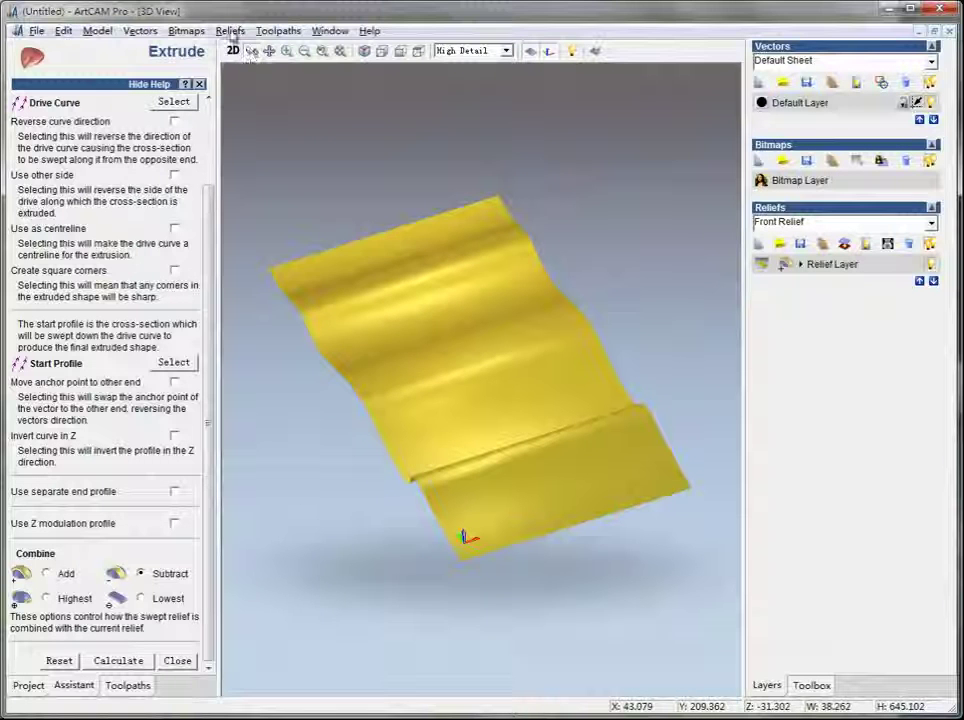
{"action": "left_click", "coordinate": [230, 31]}
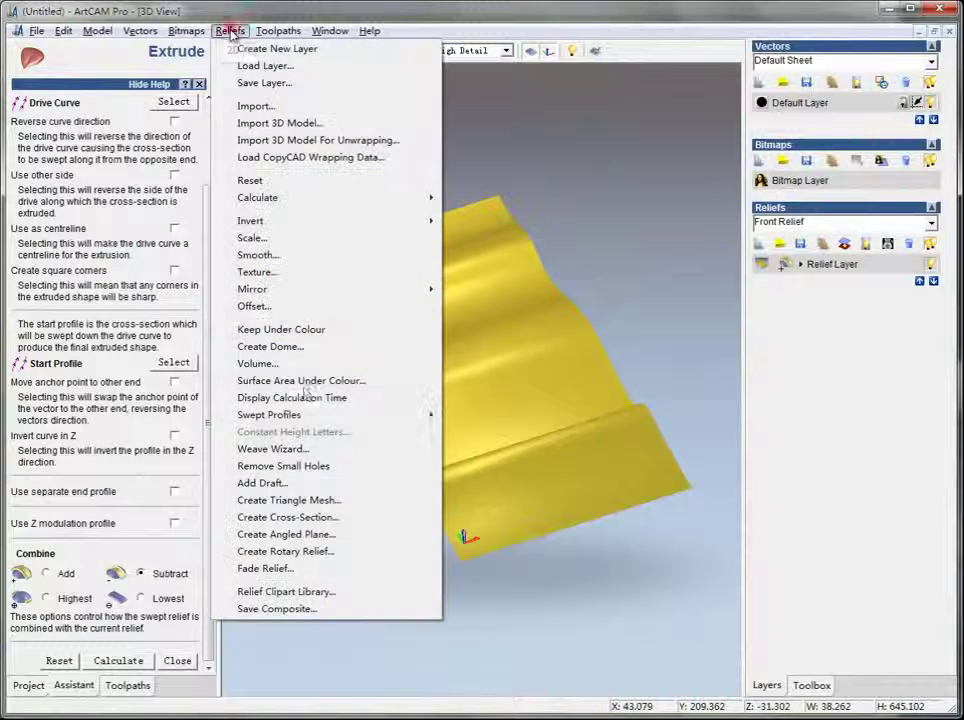
{"action": "left_click", "coordinate": [303, 552]}
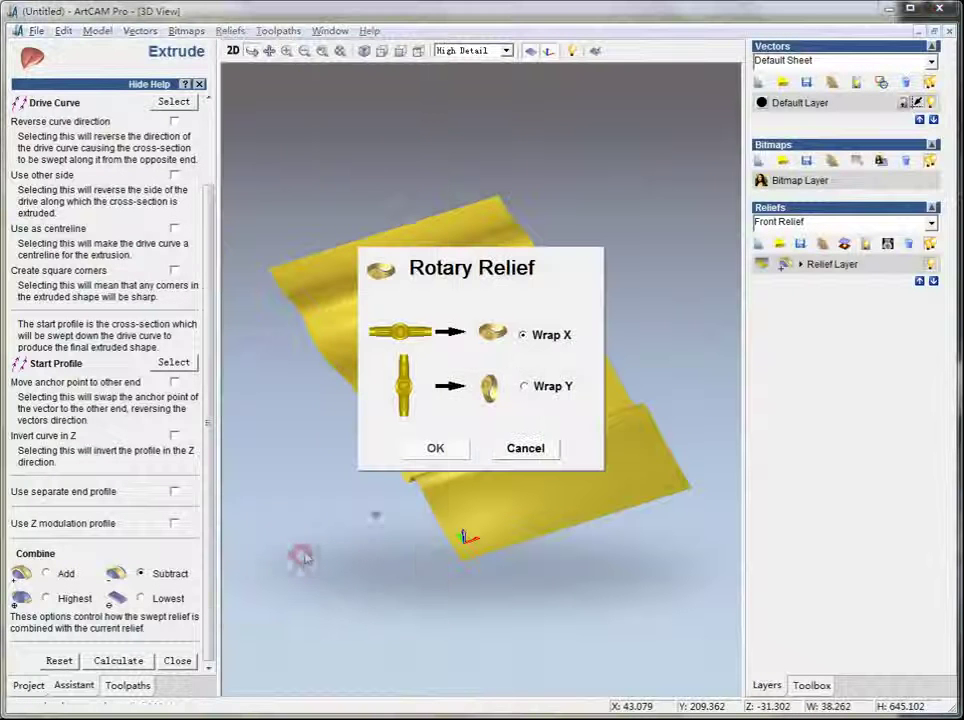
{"action": "left_click", "coordinate": [432, 447]}
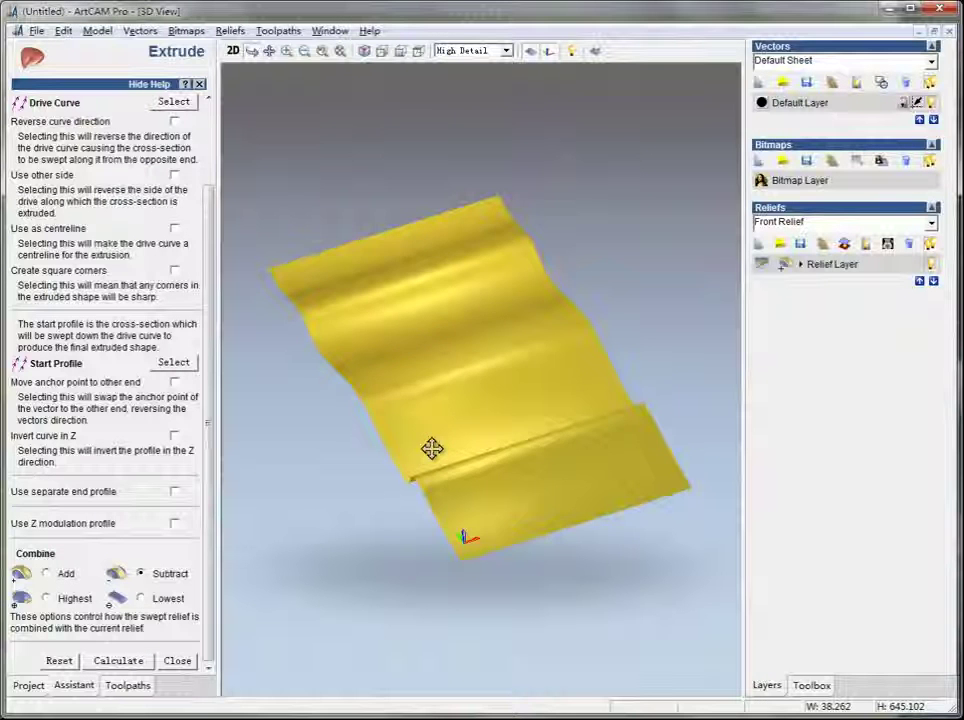
Examine the wrapped rotary relief from several angles in 3D and compare it with the wavy profile curve in 2D.
{"action": "left_click_drag", "start_coordinate": [258, 525], "coordinate": [420, 260]}
{"action": "left_click", "coordinate": [233, 51]}
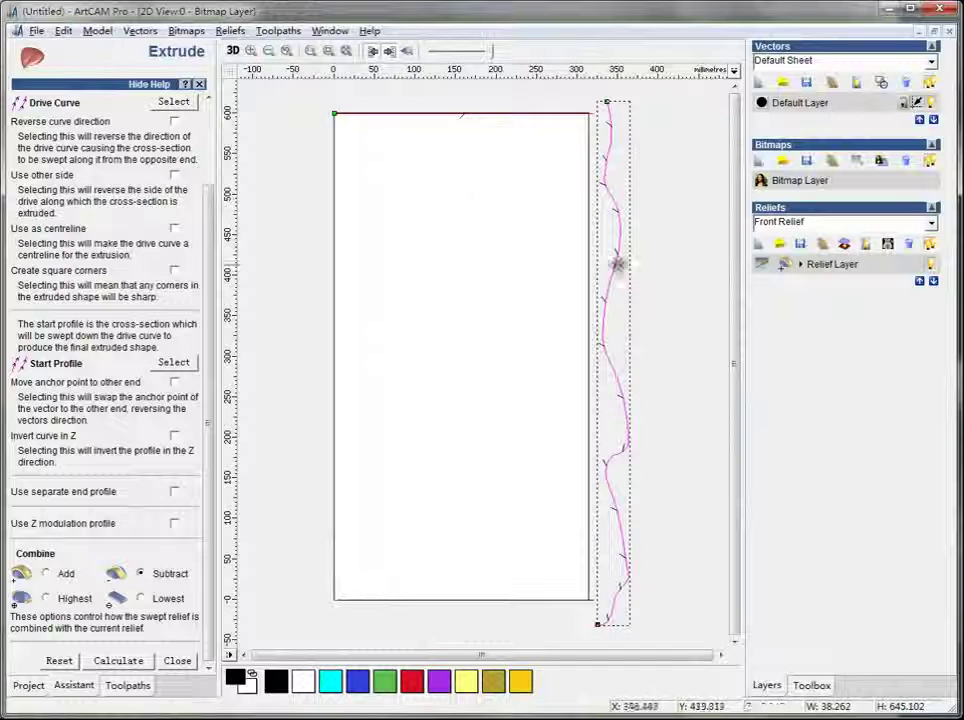
{"action": "left_click", "coordinate": [234, 51]}
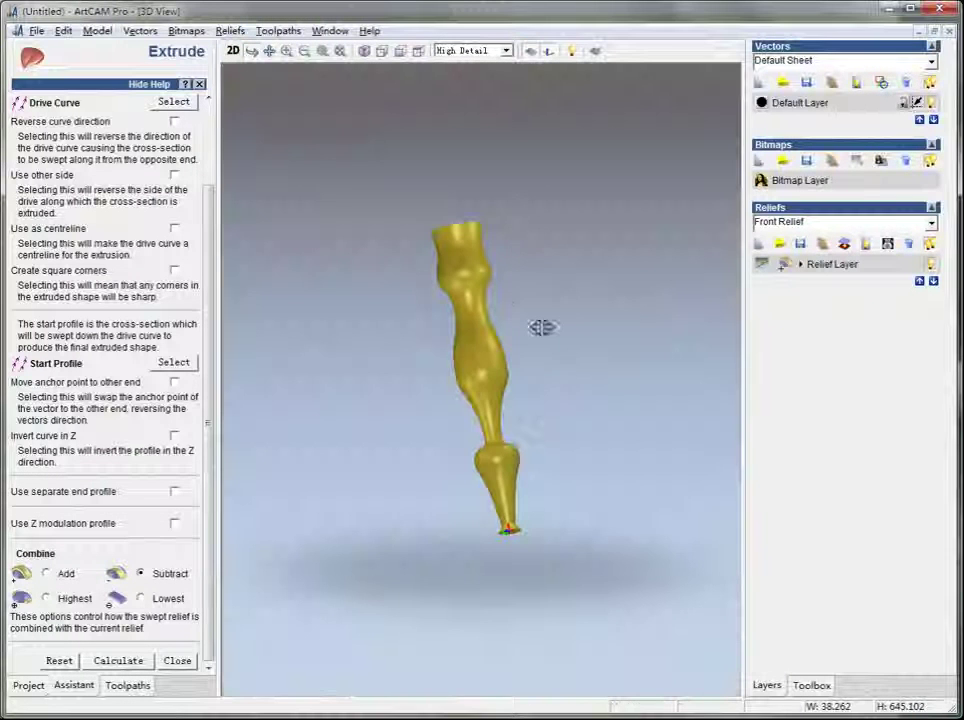
{"action": "left_click_drag", "start_coordinate": [541, 327], "coordinate": [562, 413]}
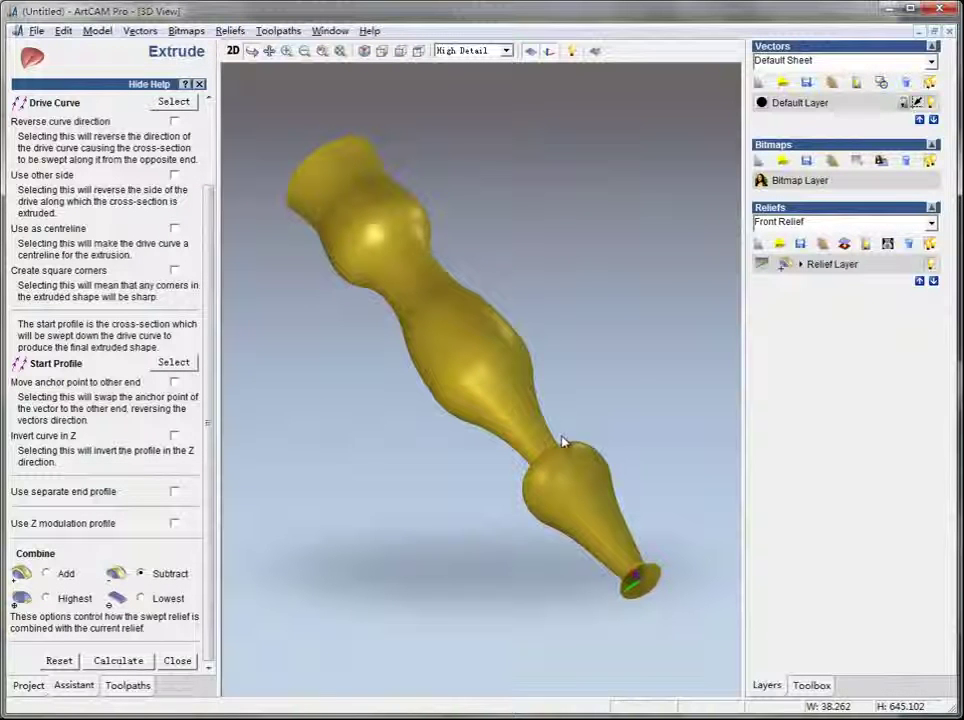
{"action": "left_click_drag", "start_coordinate": [501, 258], "coordinate": [390, 471]}
{"action": "left_click_drag", "start_coordinate": [388, 420], "coordinate": [387, 398]}
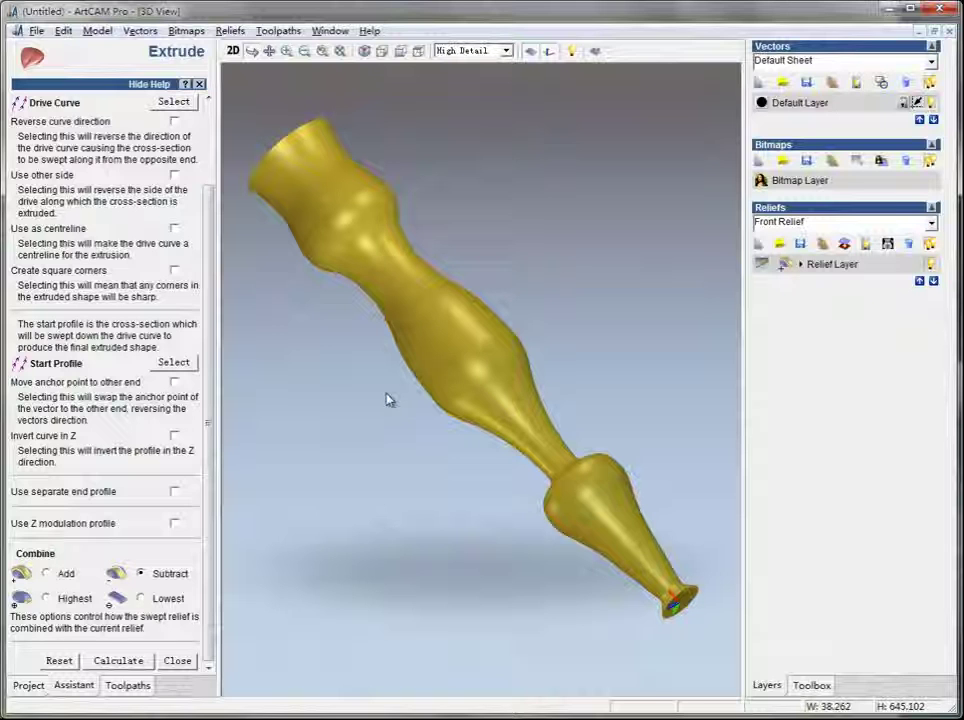
Start a Machine Relief toolpath for the composite relief and choose the Ball Nose 3 mm tool from the wood or plastic 3D finishing group.
{"action": "left_click", "coordinate": [278, 30]}
{"action": "left_click", "coordinate": [271, 12]}
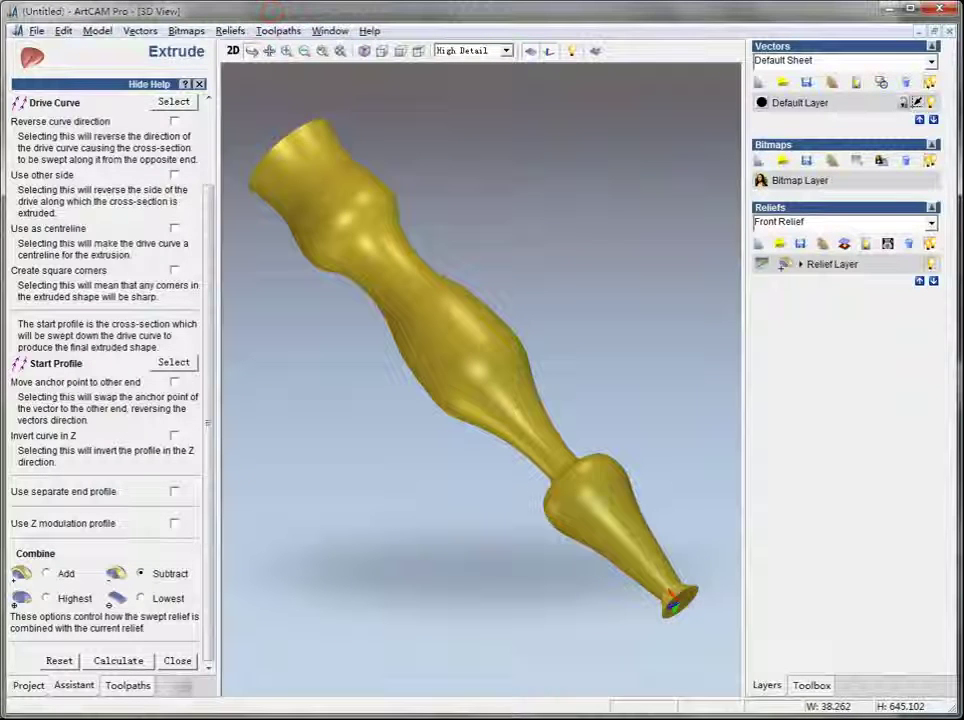
{"action": "left_click", "coordinate": [127, 686]}
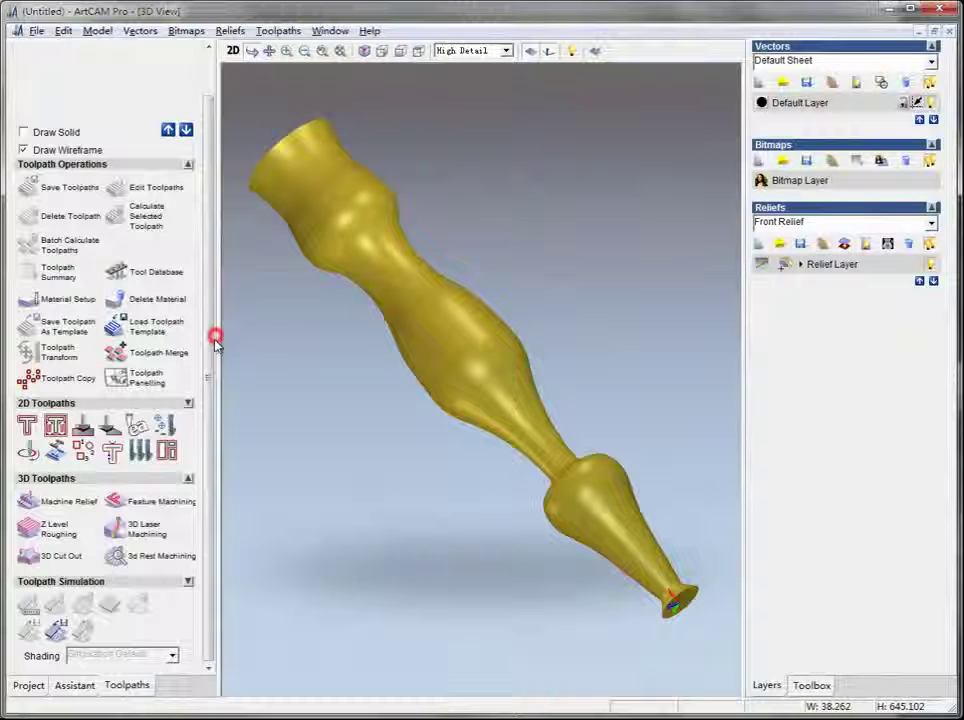
{"action": "left_click", "coordinate": [37, 499]}
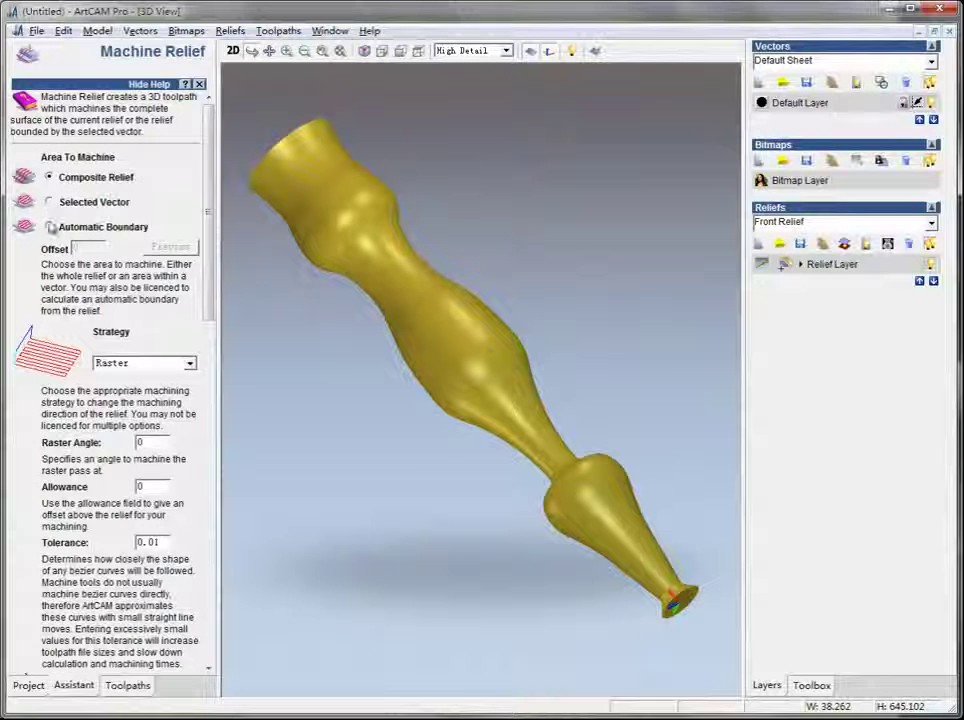
{"action": "left_click_drag", "start_coordinate": [209, 262], "coordinate": [212, 367]}
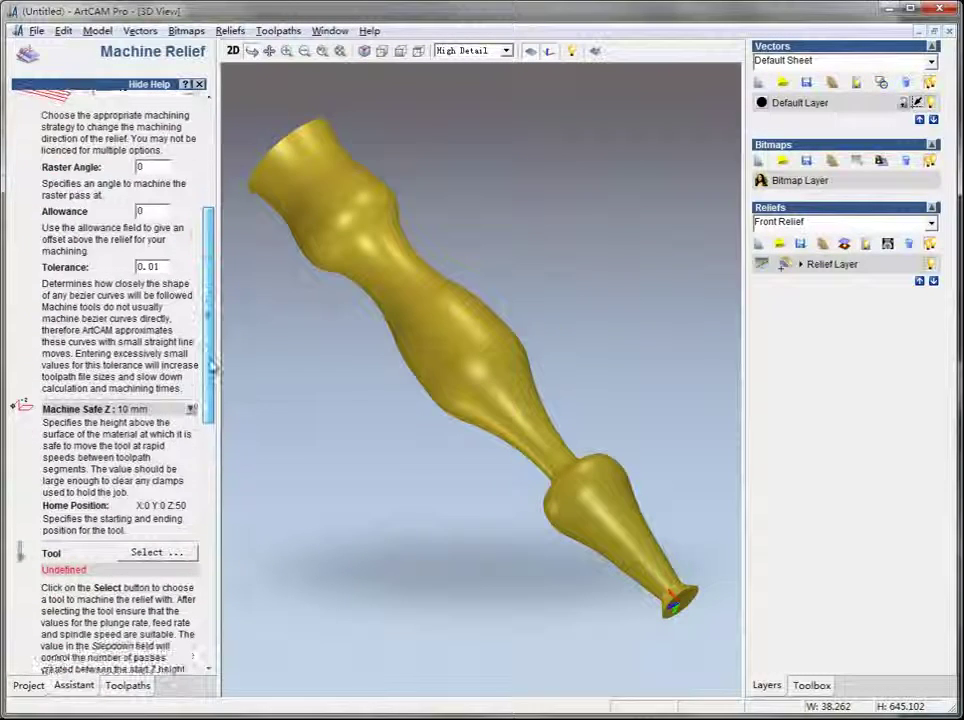
{"action": "scroll", "coordinate": [170, 215], "scroll_direction": "up", "scroll_amount": 6}
{"action": "scroll", "coordinate": [171, 226], "scroll_direction": "down", "scroll_amount": 10}
{"action": "scroll", "coordinate": [135, 300], "scroll_direction": "down", "scroll_amount": 2}
{"action": "left_click", "coordinate": [163, 348]}
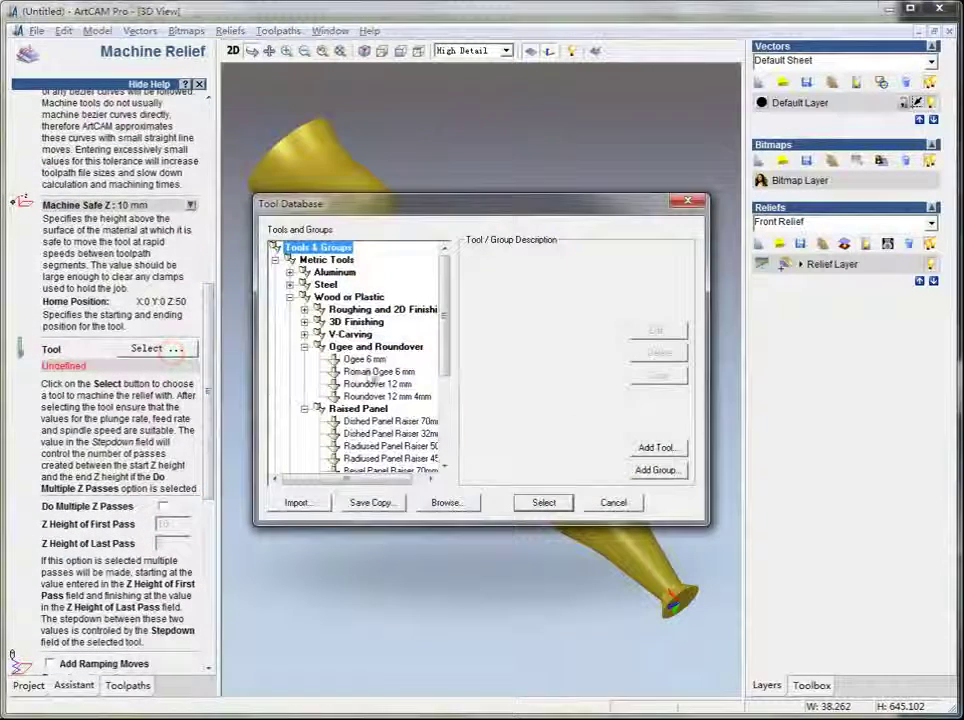
{"action": "left_click", "coordinate": [305, 346]}
{"action": "left_click", "coordinate": [305, 322]}
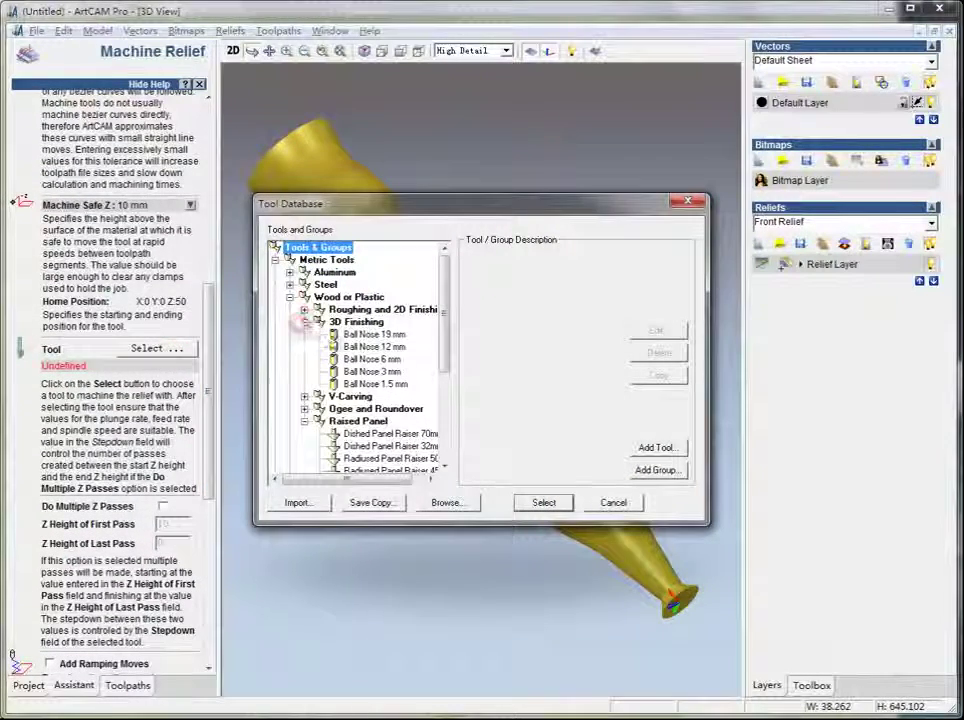
{"action": "left_click", "coordinate": [364, 371]}
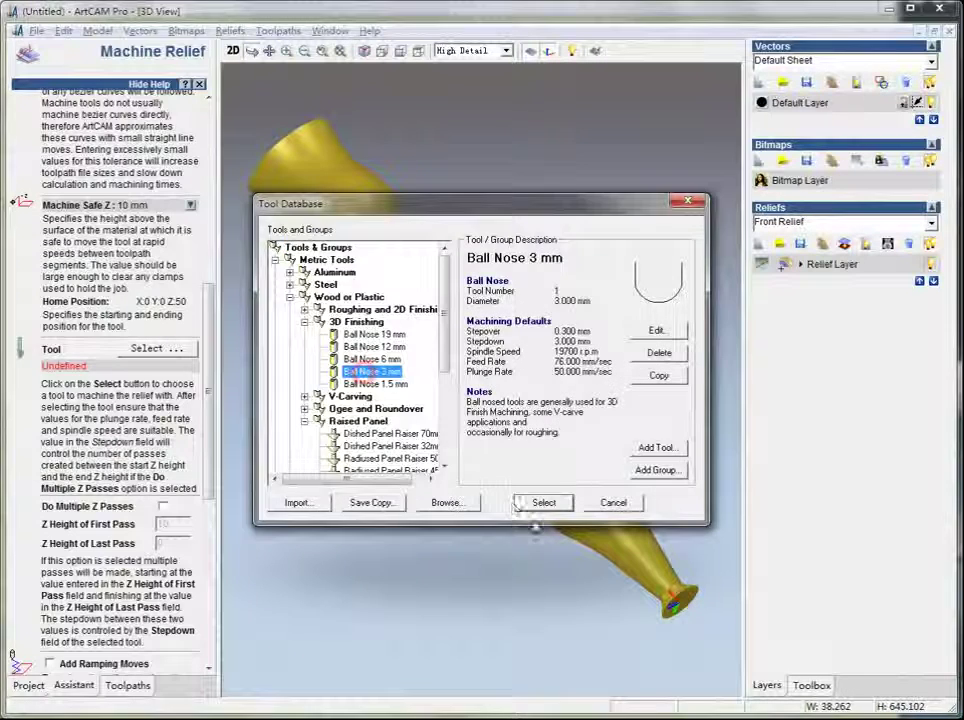
{"action": "left_click", "coordinate": [543, 503]}
Define the material block with a thickness of 40 mm and position the model at its top with a top offset of 0.
{"action": "left_click_drag", "start_coordinate": [215, 409], "coordinate": [213, 538]}
{"action": "left_click", "coordinate": [182, 336]}
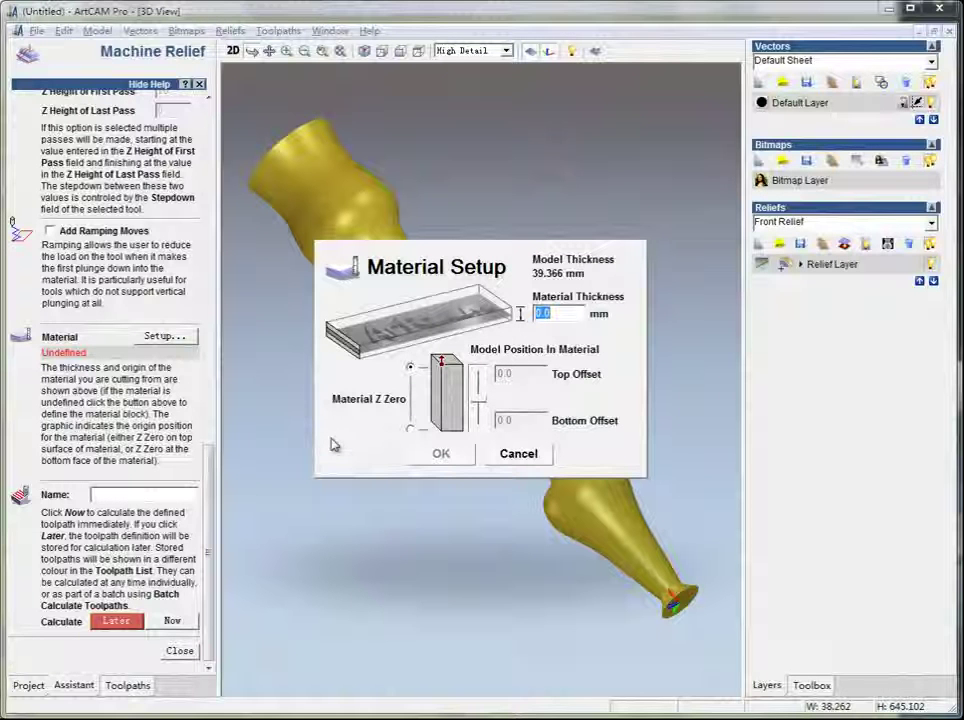
{"action": "type", "text": "40"}
{"action": "left_click_drag", "start_coordinate": [487, 432], "coordinate": [481, 390]}
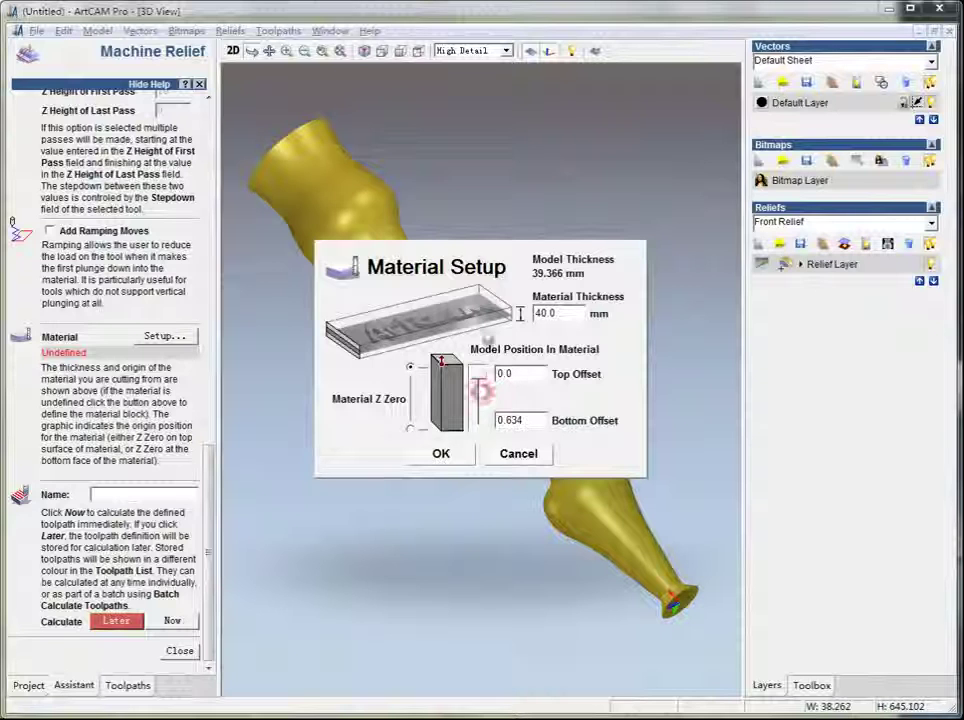
{"action": "left_click", "coordinate": [442, 456]}
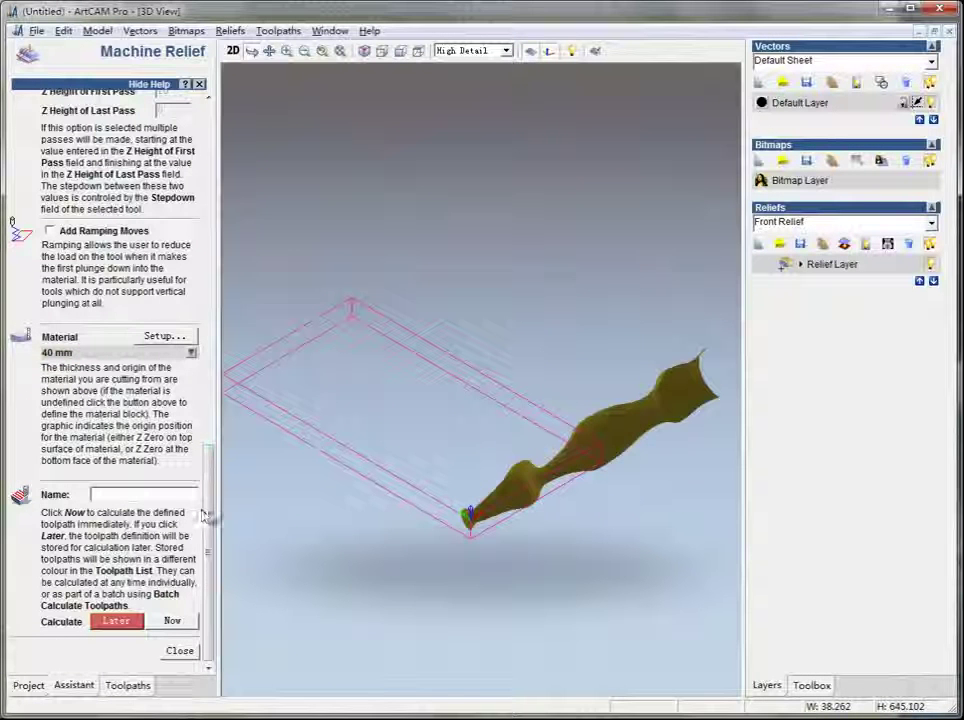
Calculate the Machine Relief toolpath immediately and simulate it on the material block.
{"action": "left_click", "coordinate": [182, 626]}
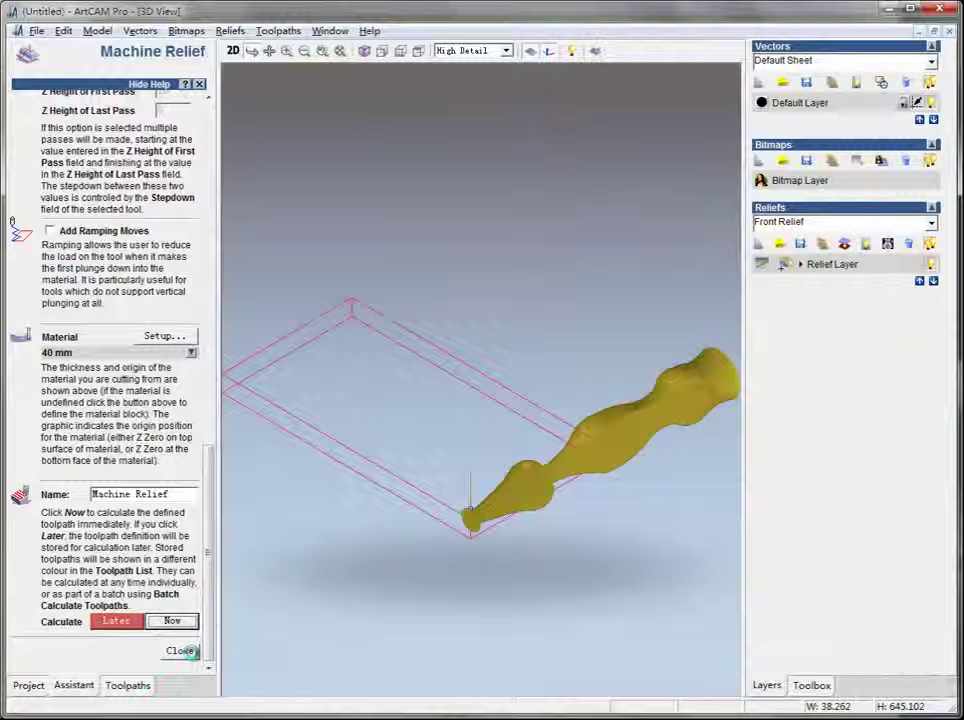
{"action": "left_click", "coordinate": [190, 655]}
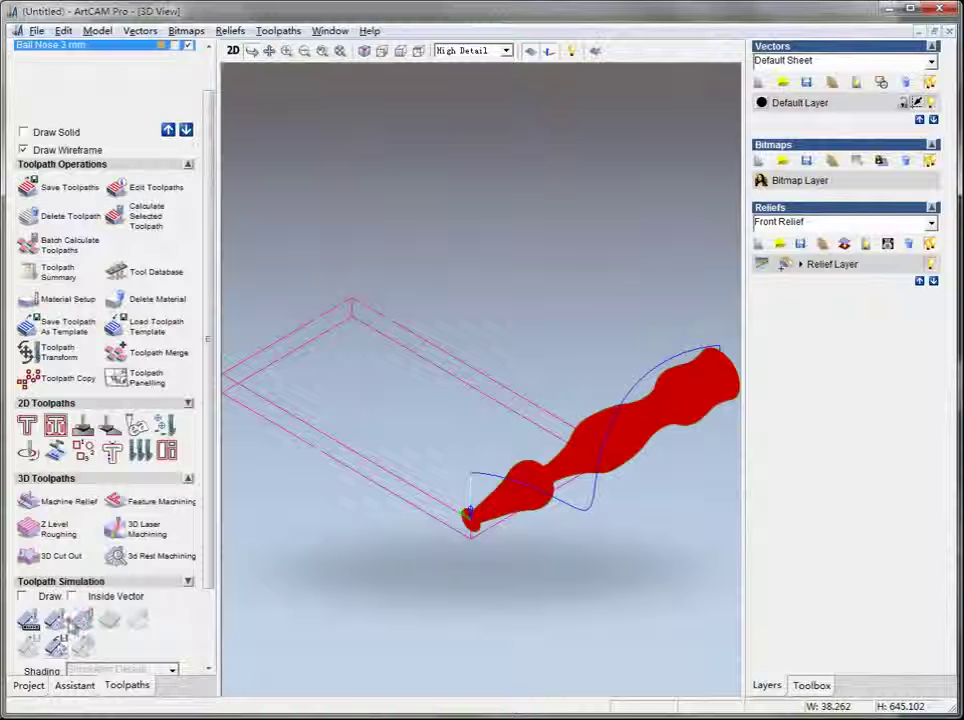
{"action": "left_click", "coordinate": [56, 621]}
{"action": "left_click", "coordinate": [407, 493]}
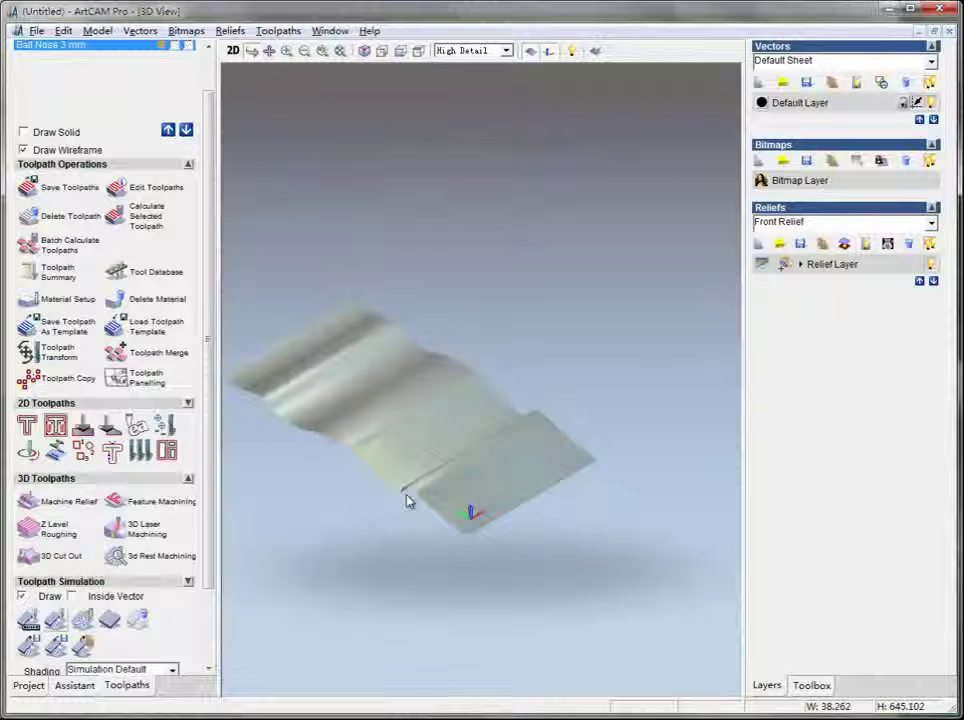
Open the settings for saving the calculated Machine Relief toolpath to a machine output file.
{"action": "left_click", "coordinate": [276, 31]}
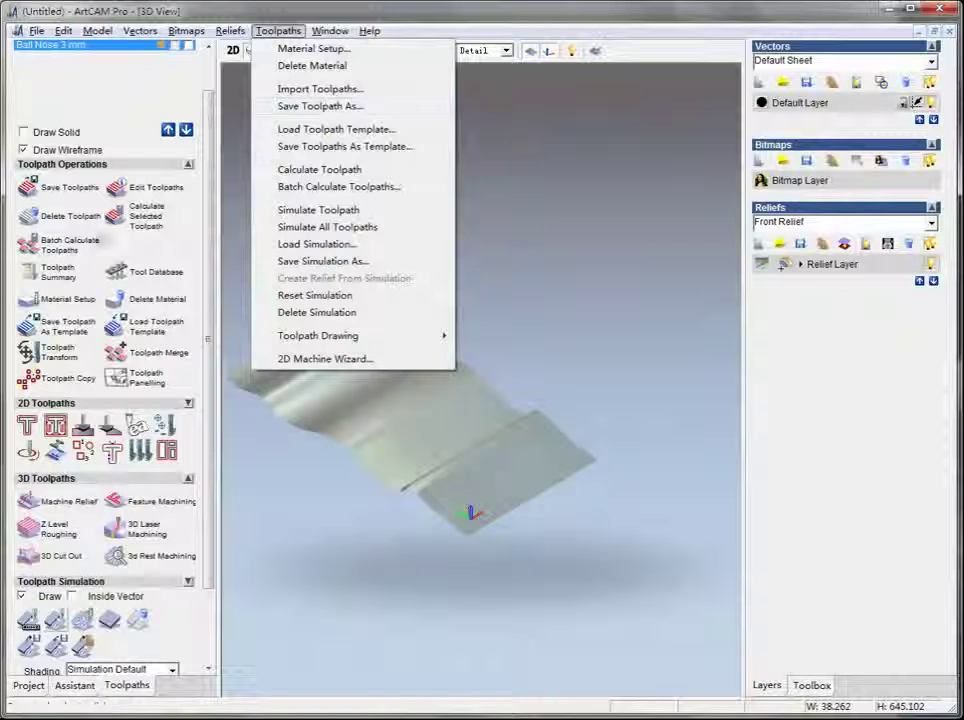
{"action": "left_click", "coordinate": [30, 187]}
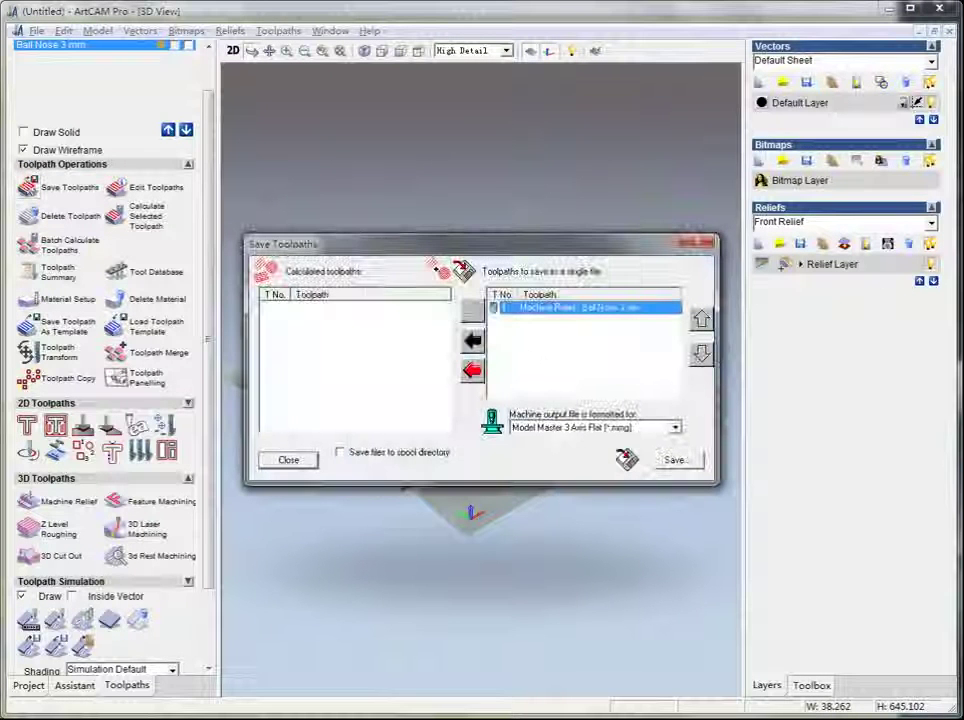